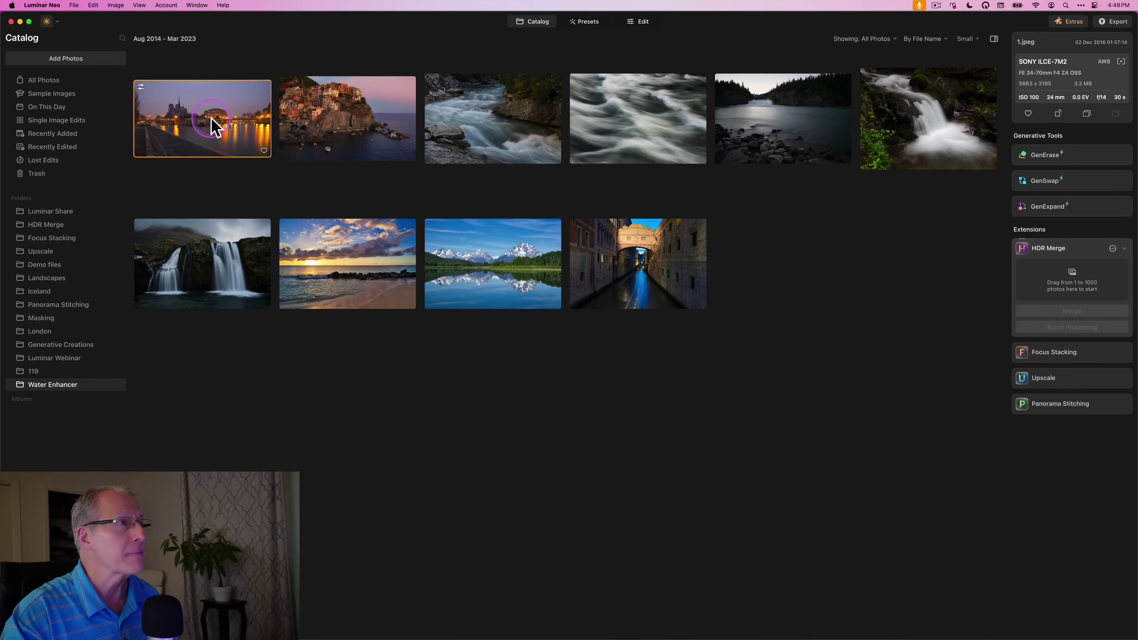
# Open the Notre-Dame photo for editing and scroll the Tools panel down to Landscape.
pyautogui.doubleClick(210, 121)
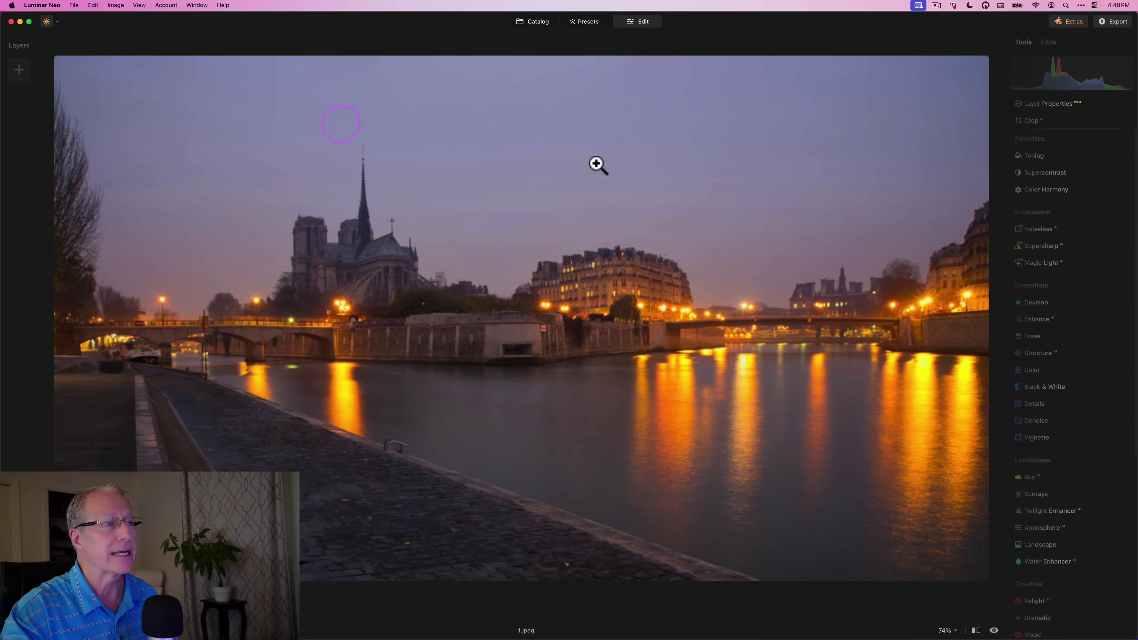
pyautogui.click(888, 262)
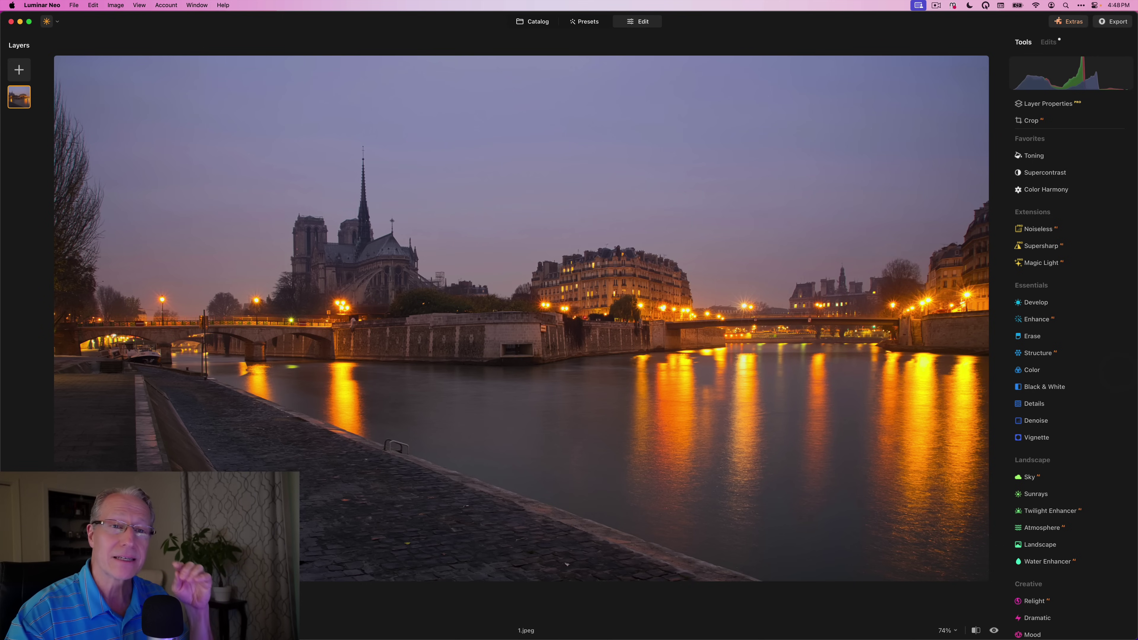
pyautogui.click(1025, 476)
pyautogui.scroll(-5, 1025, 476)
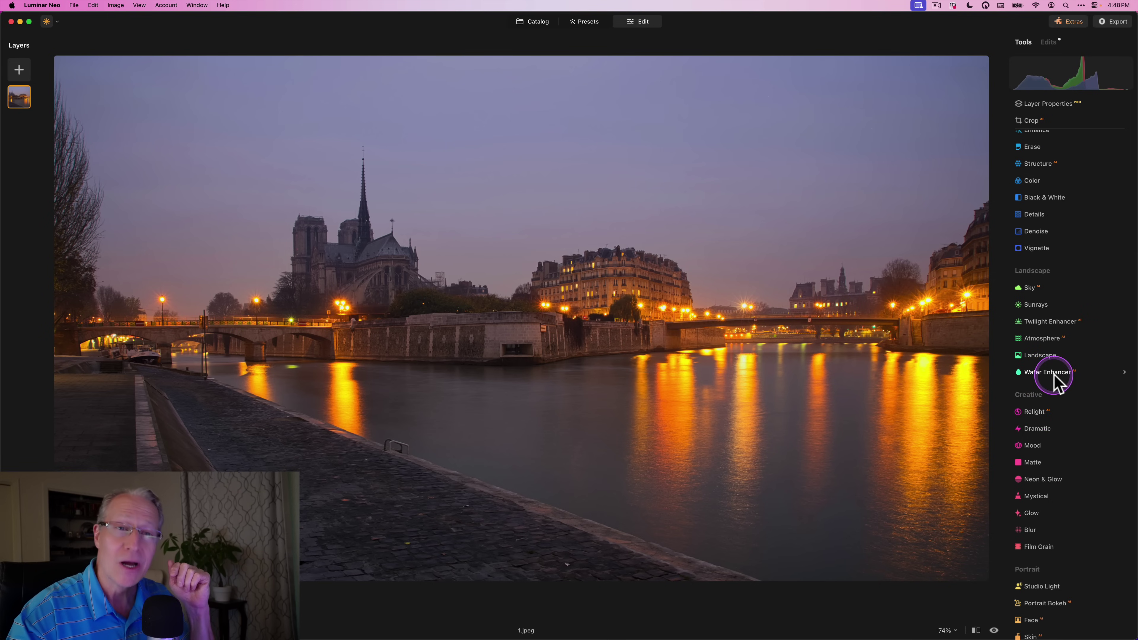
# Expand the Water Enhancer sliders for the Paris river photo, leaving Amount at 0.
pyautogui.click(1048, 371)
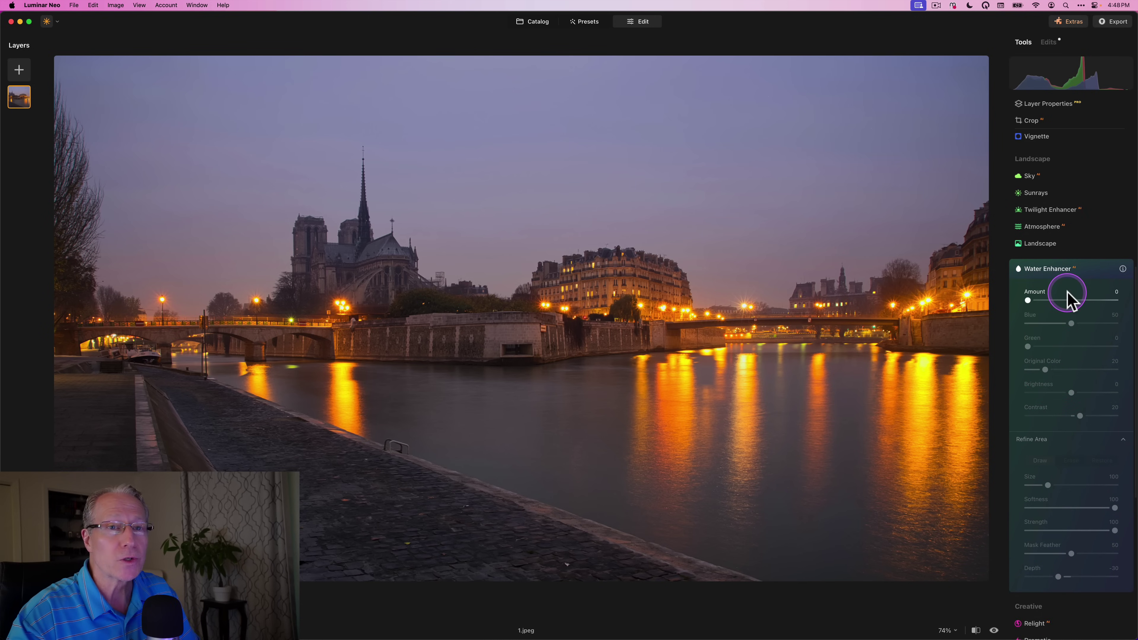
pyautogui.click(1079, 271)
pyautogui.scroll(2, 1084, 291)
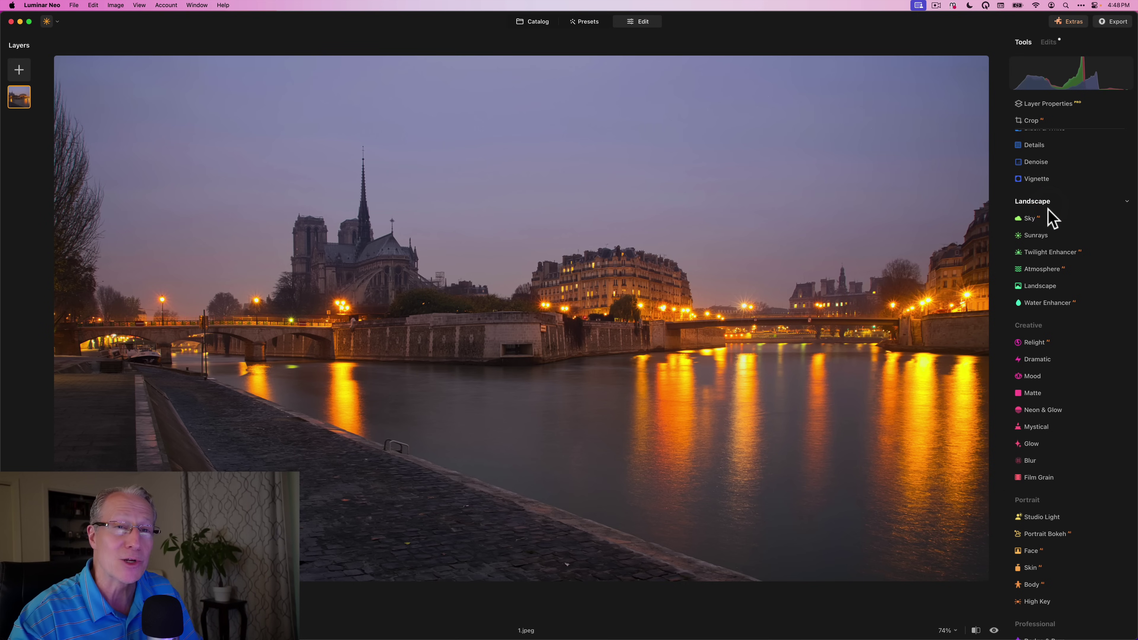
pyautogui.click(1037, 280)
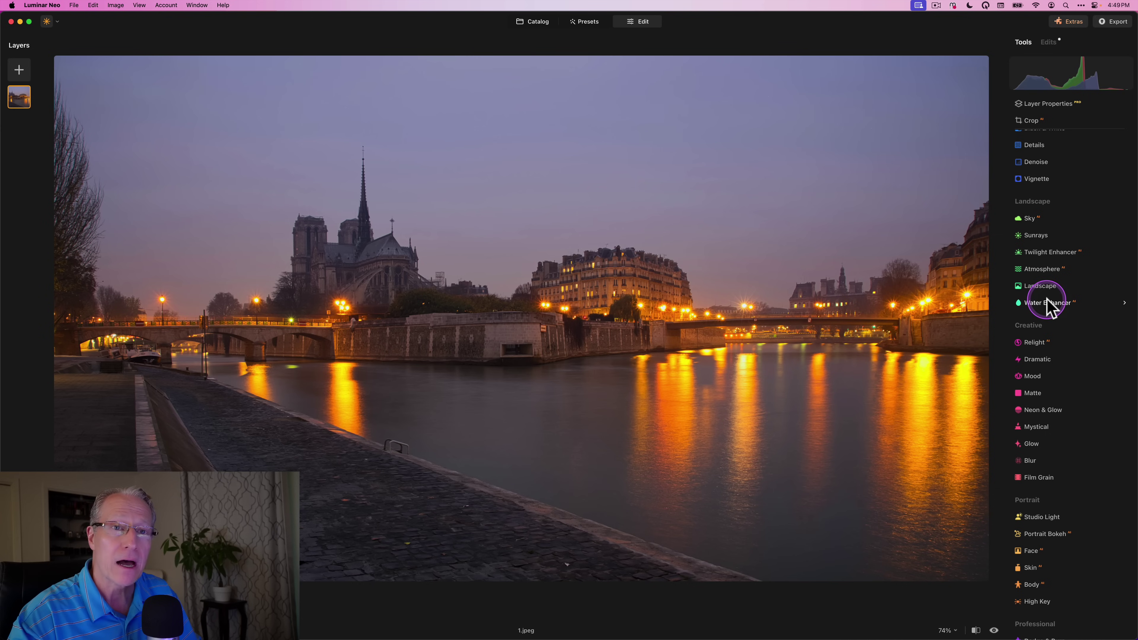
pyautogui.scroll(5, 1067, 254)
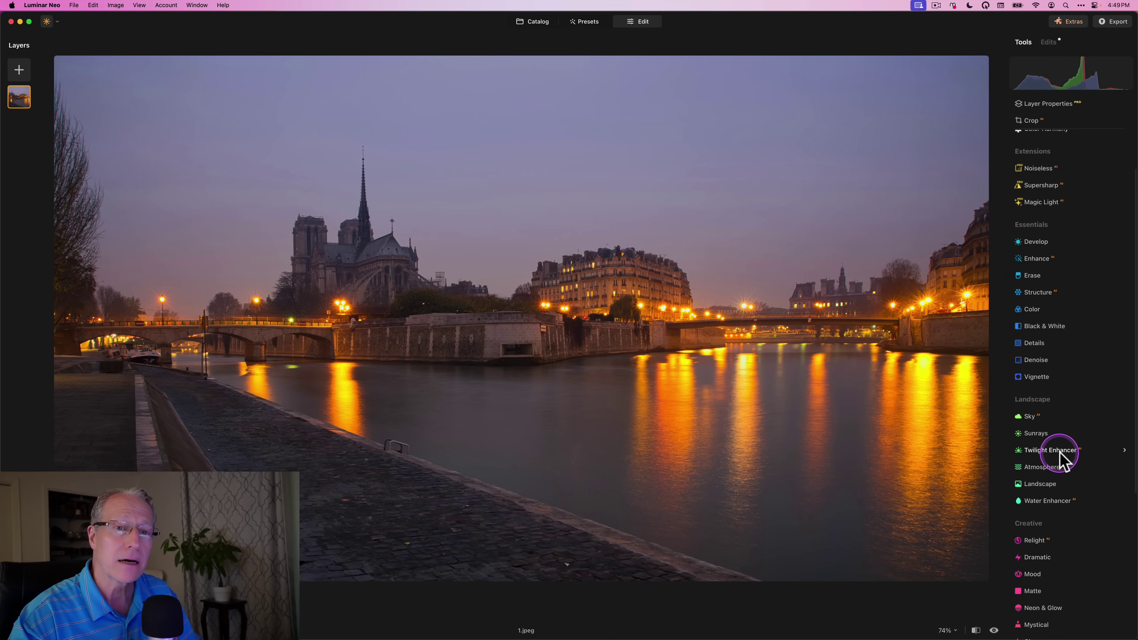
pyautogui.scroll(2, 1060, 454)
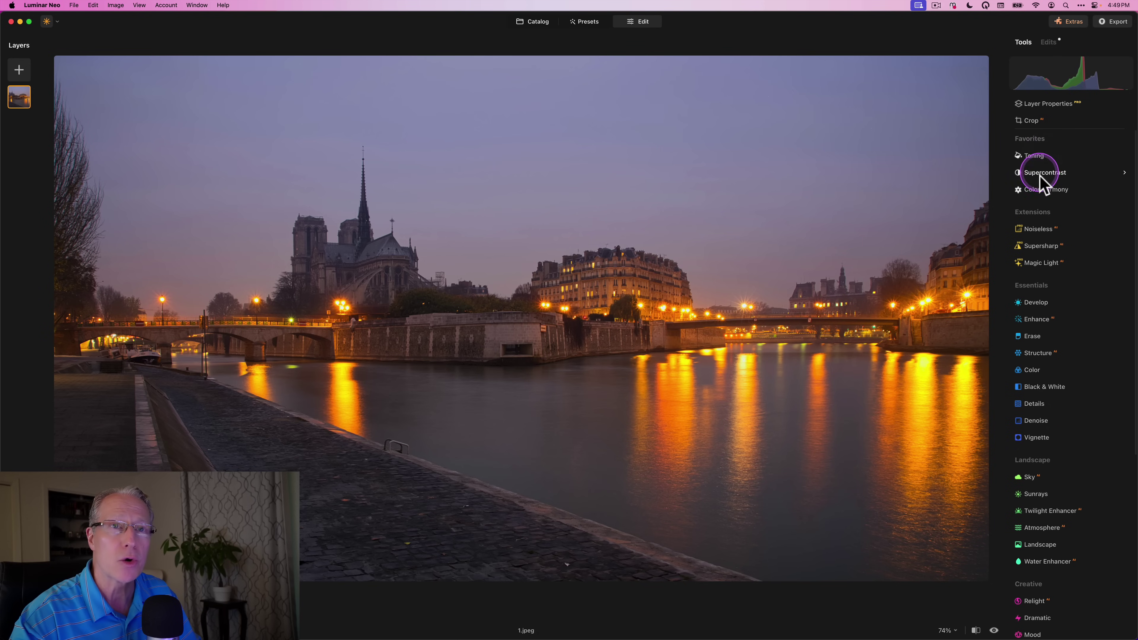
pyautogui.scroll(-4, 1062, 300)
pyautogui.scroll(-2, 1053, 341)
# Raise Water Enhancer Amount to 72 and reveal the red mask over the whole river.
pyautogui.click(1045, 338)
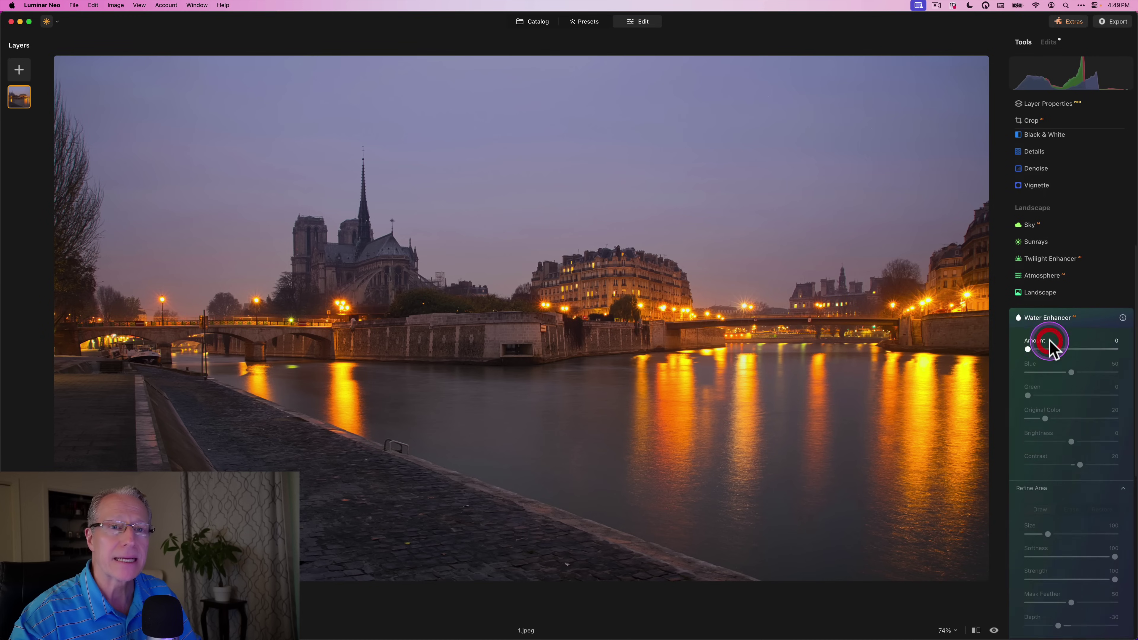
pyautogui.scroll(-2, 1050, 347)
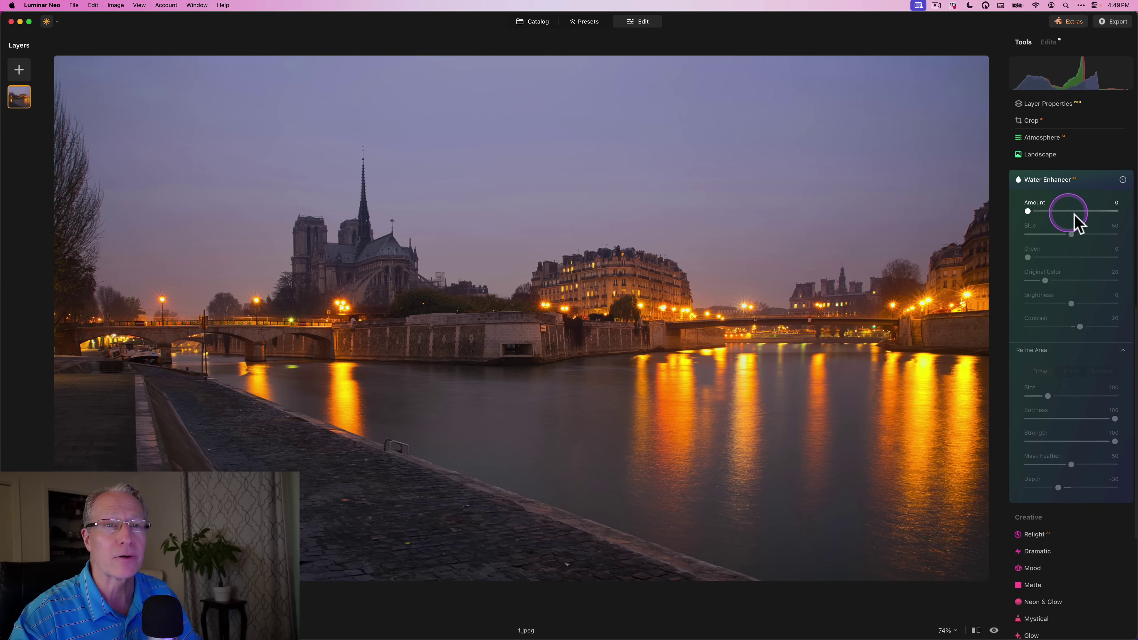
pyautogui.moveTo(1076, 212); pyautogui.dragTo(1092, 211)
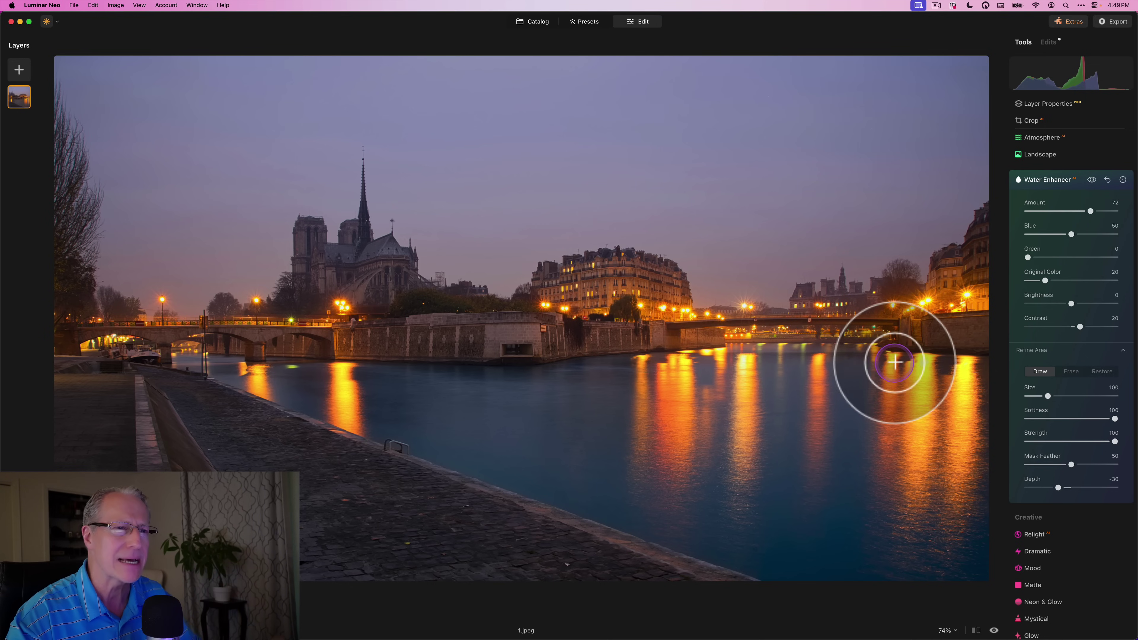
pyautogui.moveTo(888, 361); pyautogui.dragTo(753, 426)
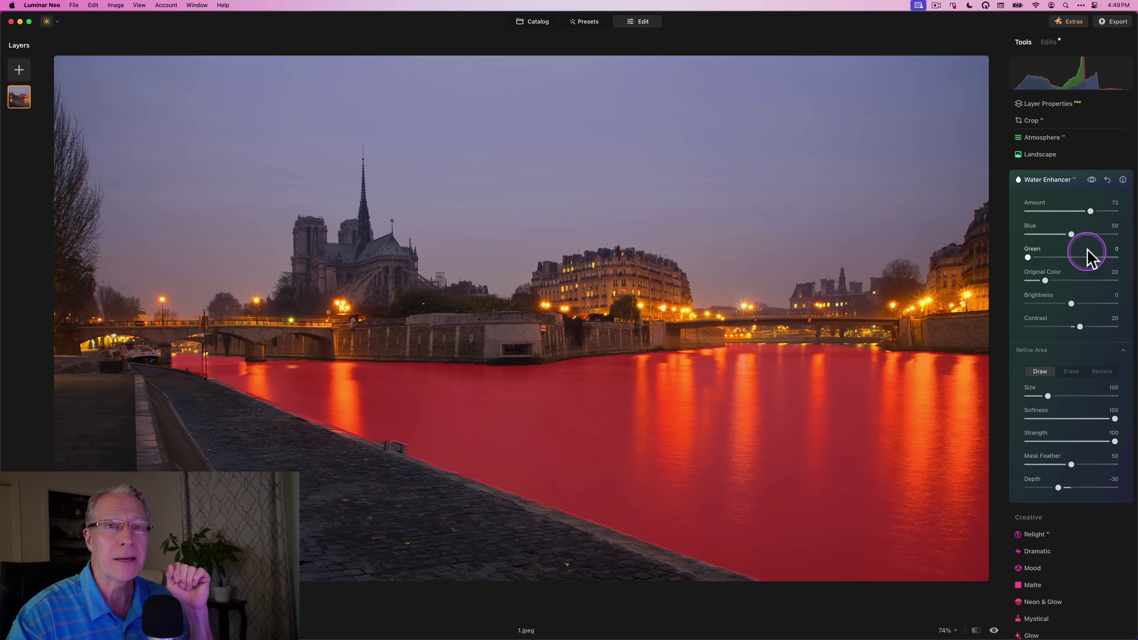
# After trying stronger blue and green, settle on Amount 47, Blue 32, Green 0, Original Color 15.
pyautogui.click(1089, 212)
pyautogui.moveTo(1090, 212)
pyautogui.mouseDown()
pyautogui.moveTo(1053, 212)
pyautogui.moveTo(1068, 210)
pyautogui.mouseUp()
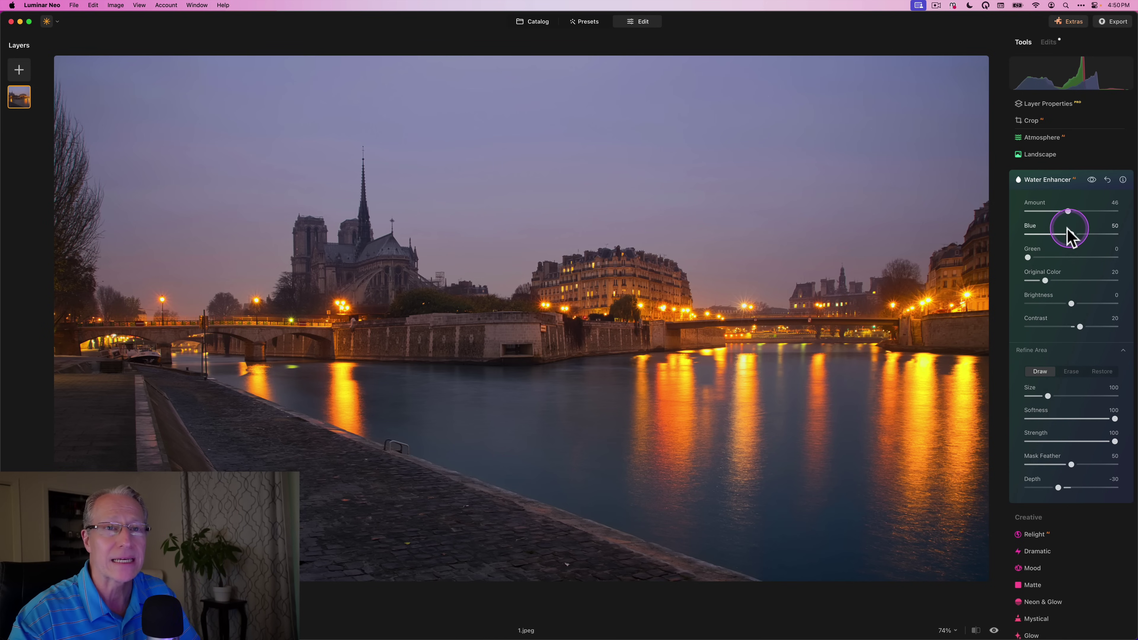
pyautogui.moveTo(1070, 234); pyautogui.dragTo(1098, 234)
pyautogui.moveTo(1028, 257); pyautogui.dragTo(1083, 257)
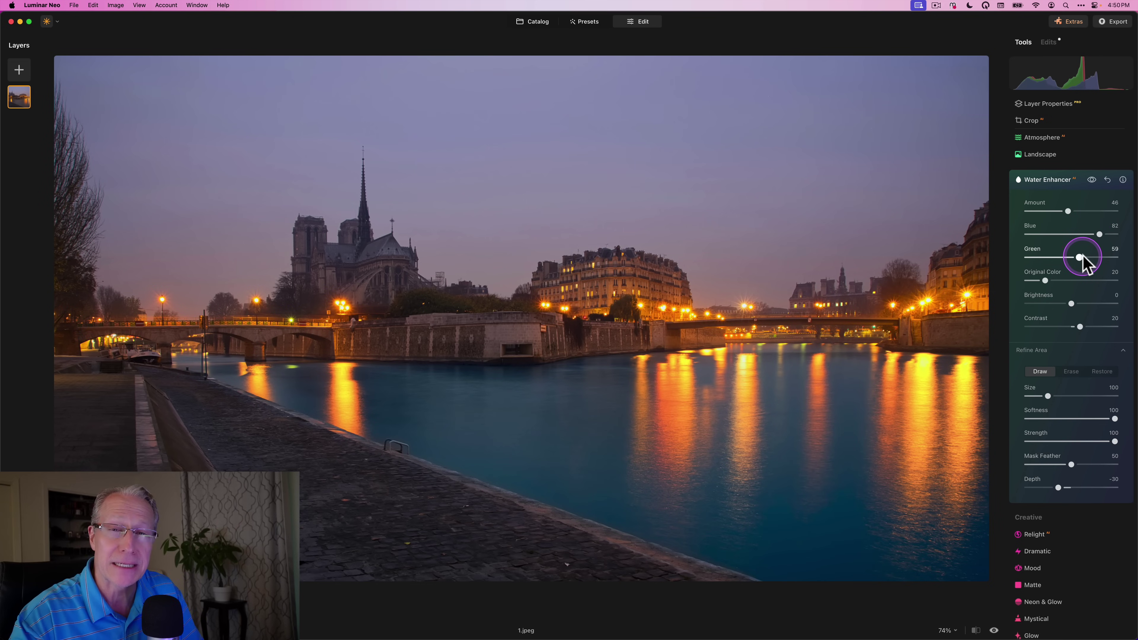
pyautogui.moveTo(1046, 280)
pyautogui.mouseDown()
pyautogui.moveTo(1059, 285)
pyautogui.moveTo(1046, 282)
pyautogui.mouseUp()
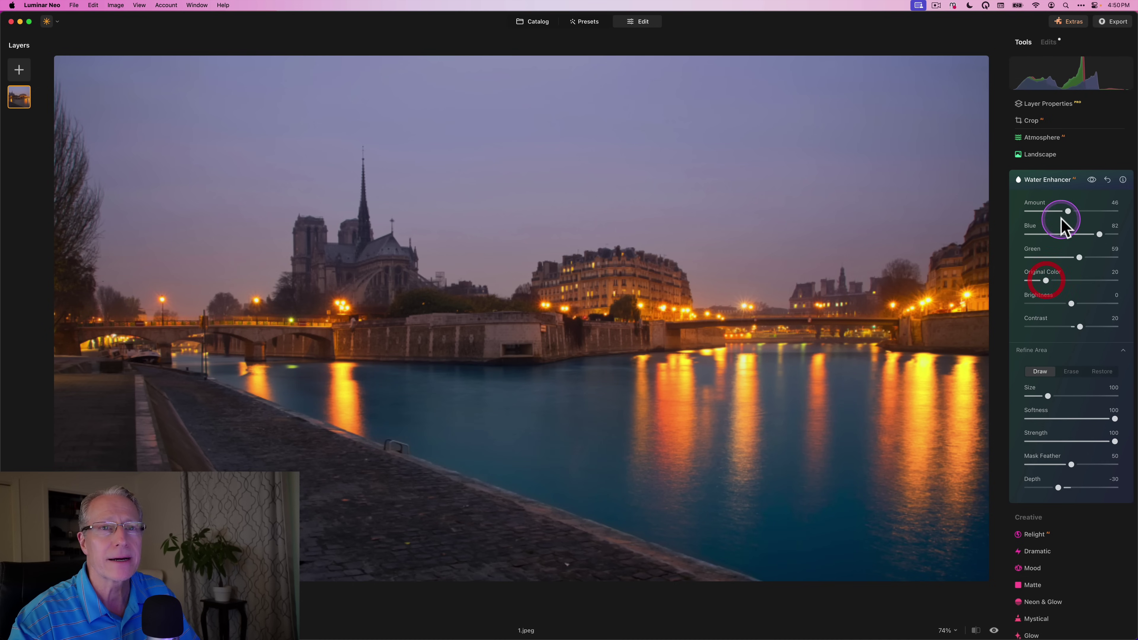
pyautogui.click(1050, 234)
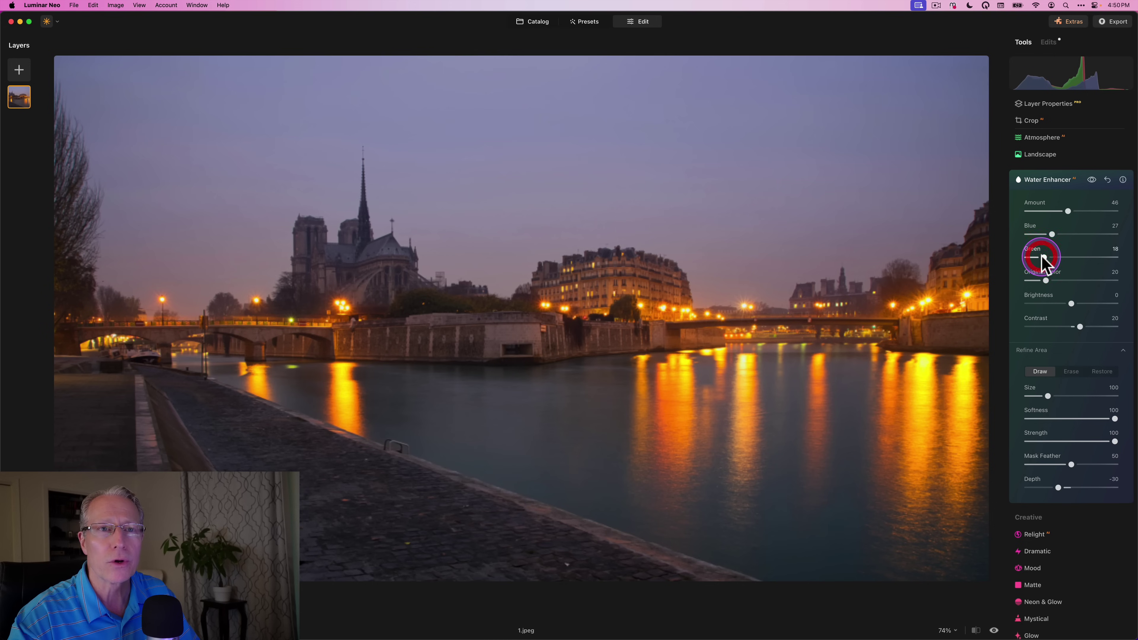
pyautogui.moveTo(1041, 259); pyautogui.dragTo(1056, 235)
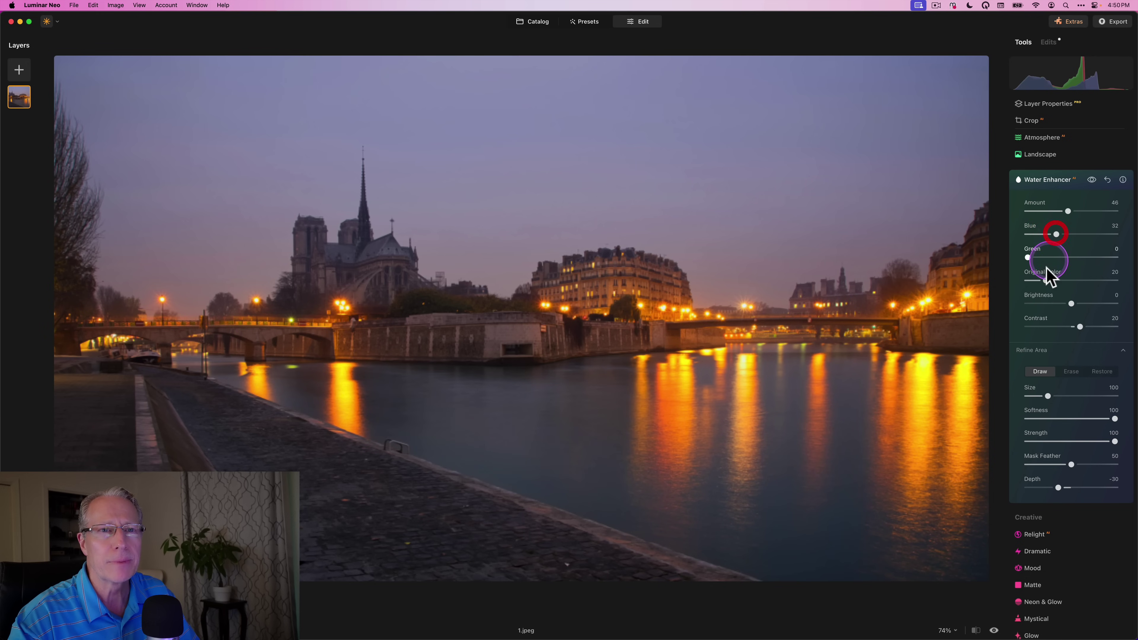
pyautogui.moveTo(1044, 275); pyautogui.dragTo(1041, 281)
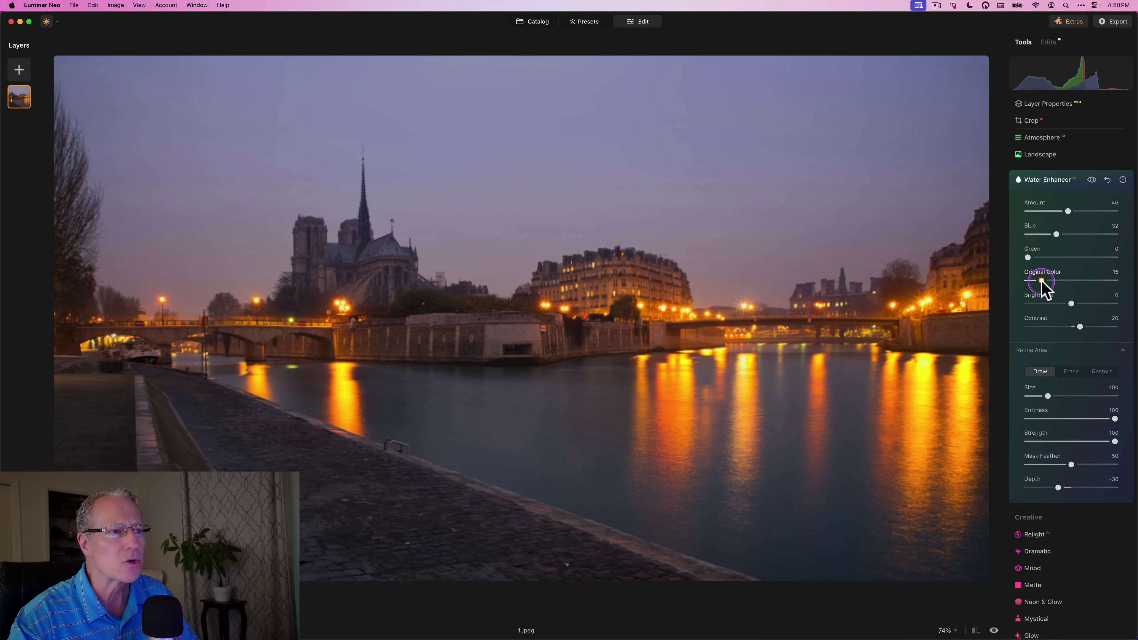
pyautogui.moveTo(1069, 212); pyautogui.dragTo(1070, 211)
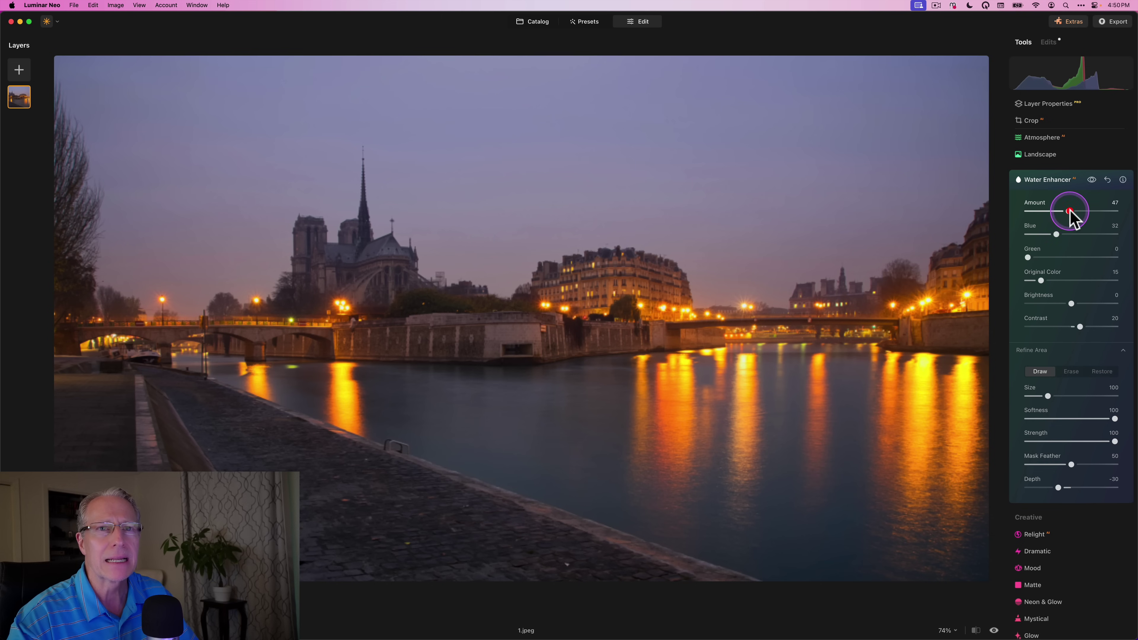
# Compare the effect on and off, set water Brightness 2 and Contrast 14, then return to Catalog.
pyautogui.click(1091, 180)
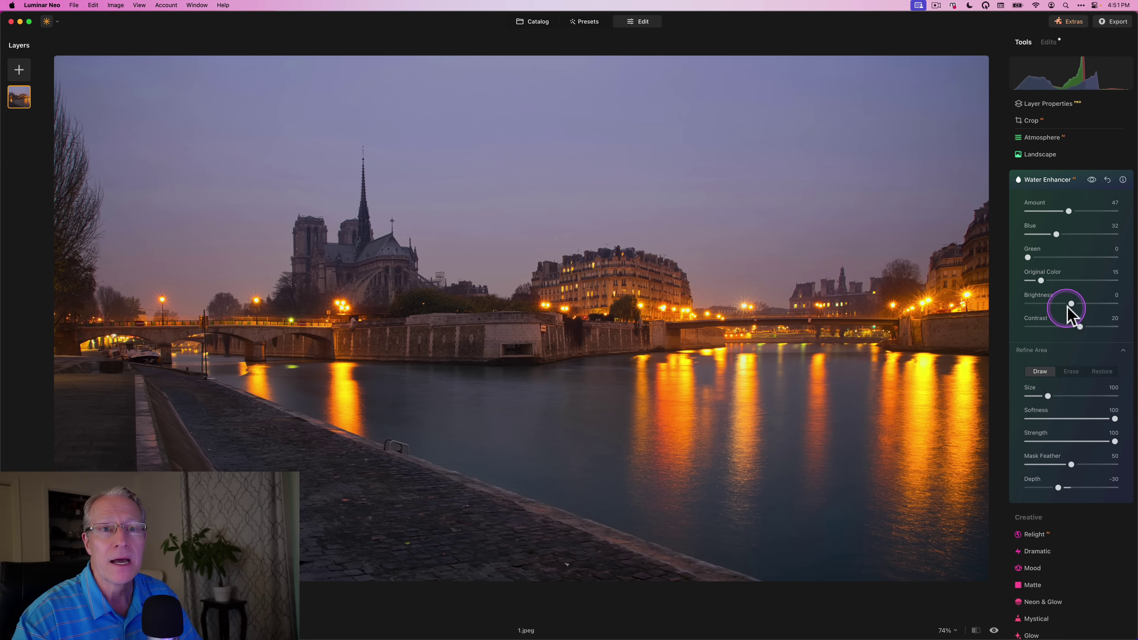
pyautogui.moveTo(1069, 303); pyautogui.dragTo(1077, 329)
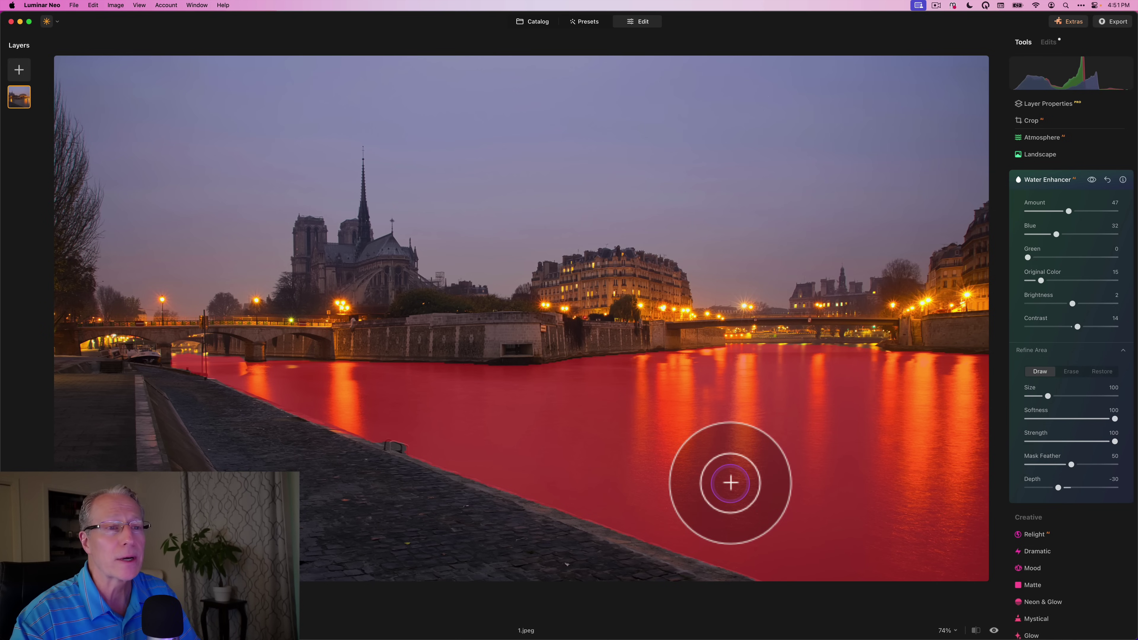
pyautogui.click(541, 23)
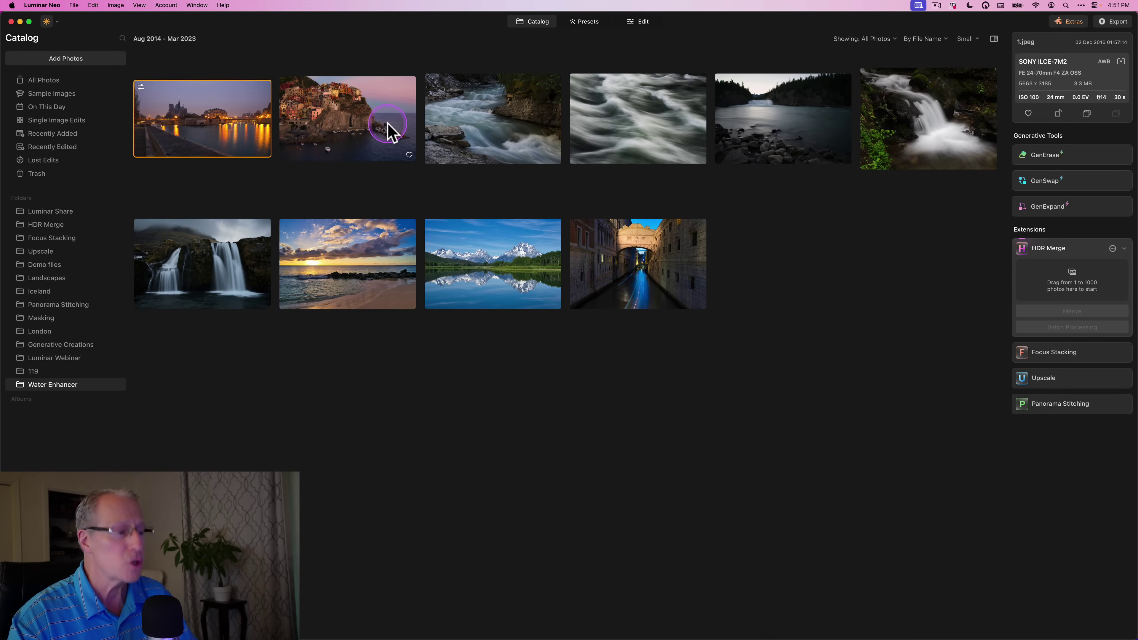
# Open harbour photo 2.jpeg, set Water Enhancer Amount to 64, and compare without the effect.
pyautogui.doubleClick(390, 130)
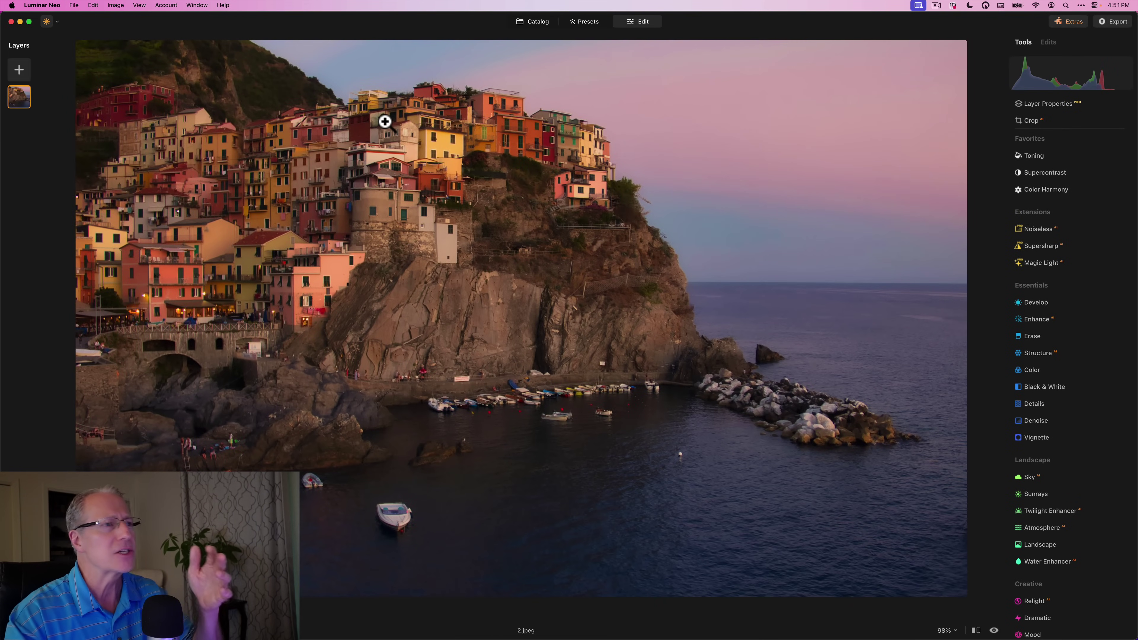
pyautogui.scroll(-3, 1075, 455)
pyautogui.click(1069, 464)
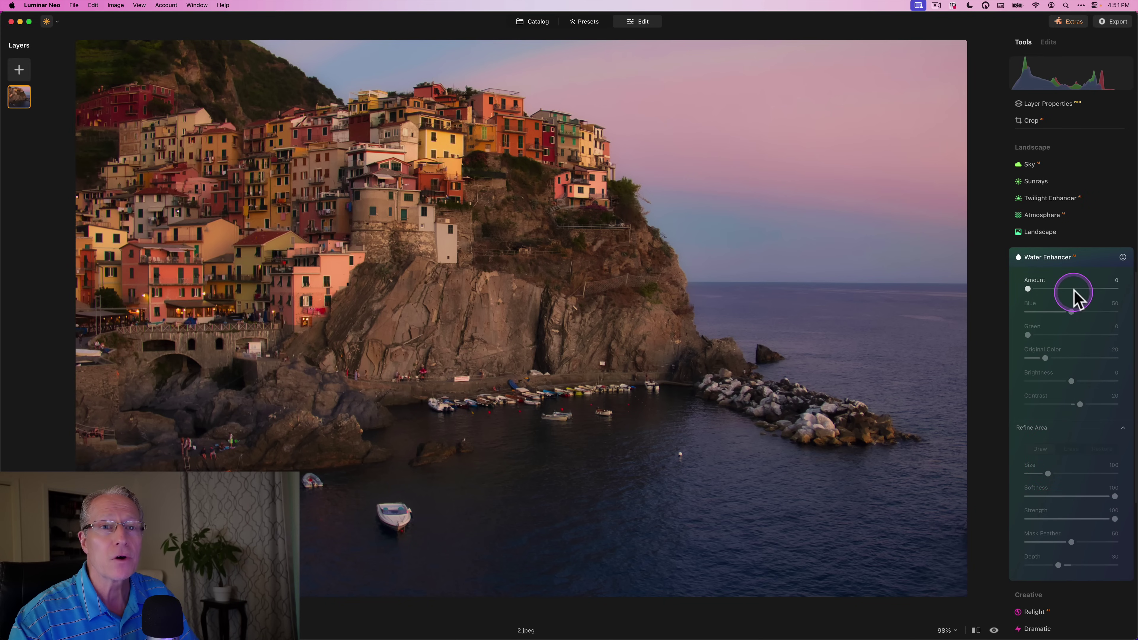
pyautogui.moveTo(1074, 289); pyautogui.dragTo(1084, 290)
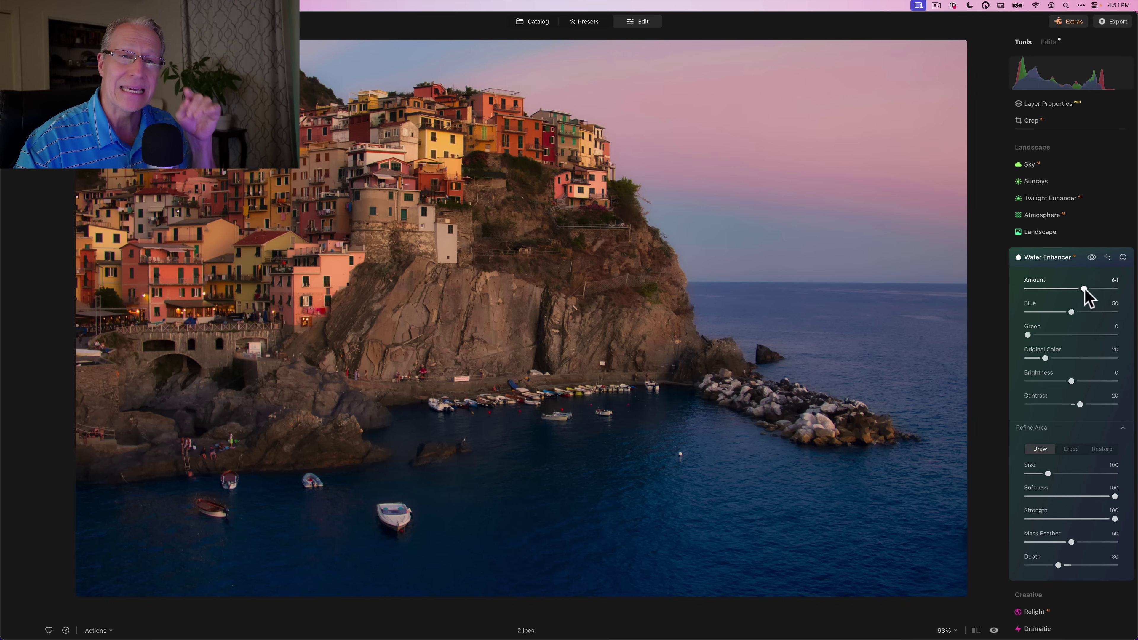
pyautogui.click(1063, 317)
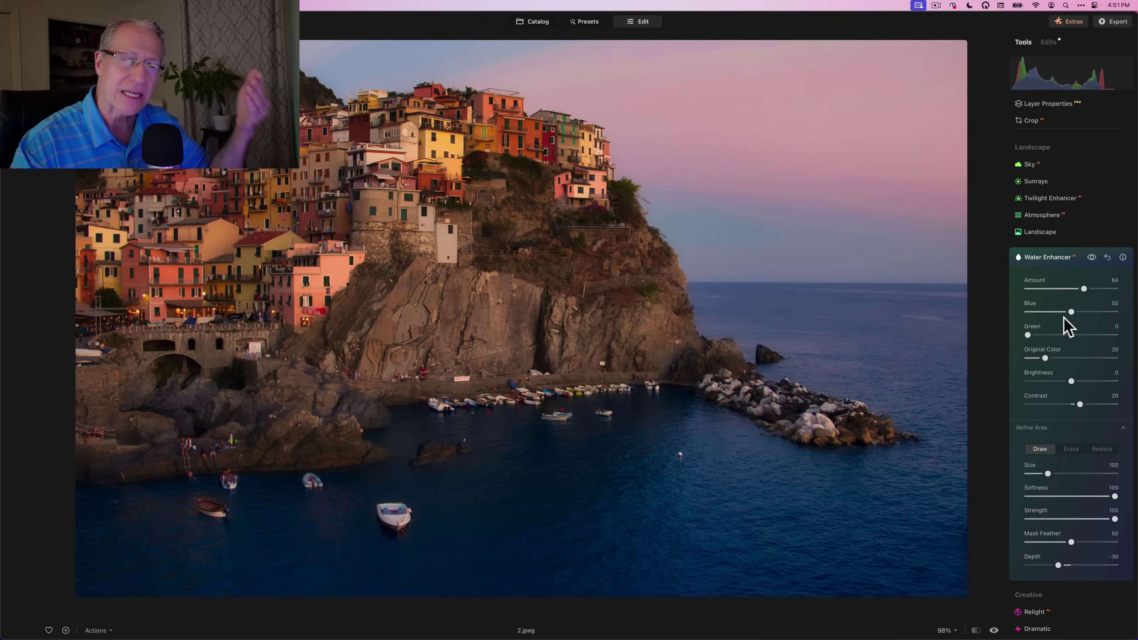
pyautogui.click(1064, 318)
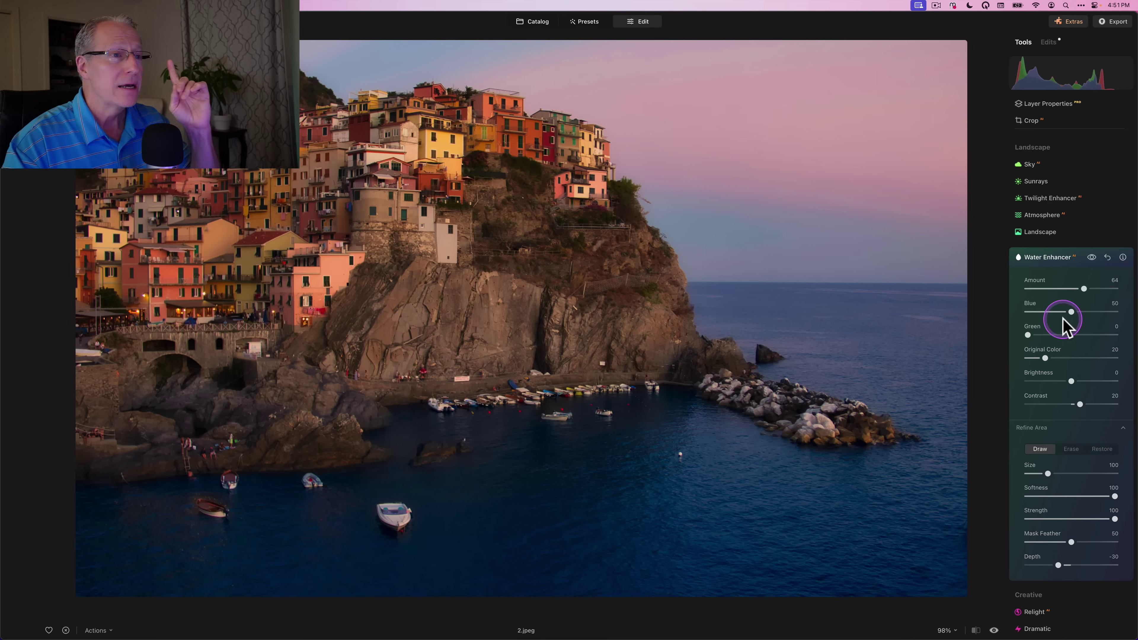
pyautogui.click(1091, 258)
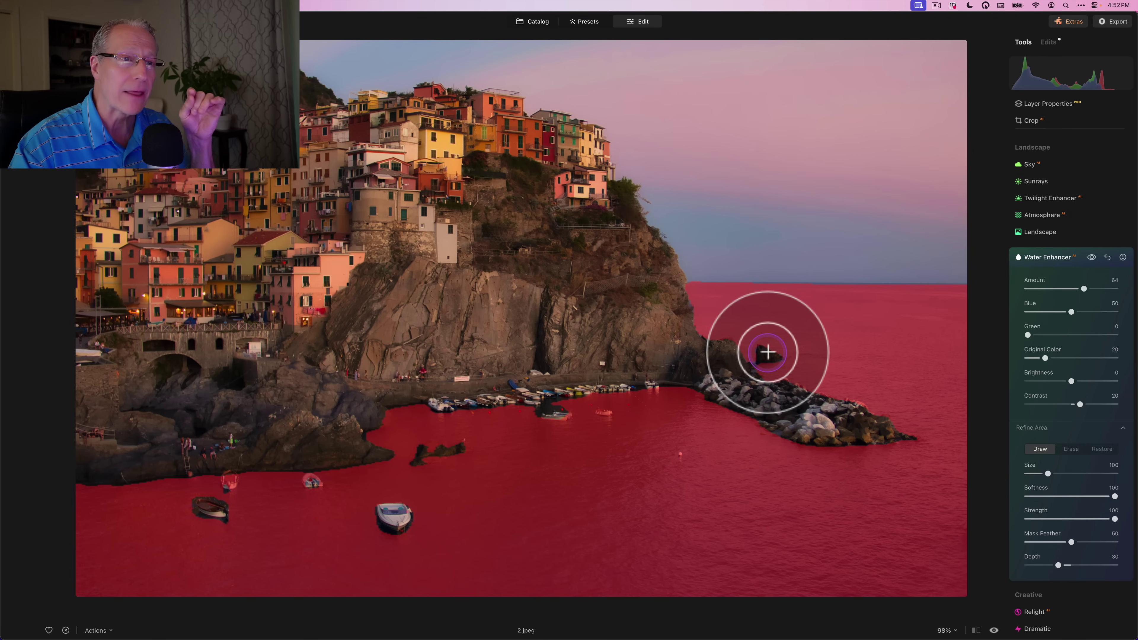
pyautogui.click(552, 412)
pyautogui.moveTo(552, 413)
pyautogui.mouseDown()
pyautogui.moveTo(458, 439)
pyautogui.moveTo(359, 503)
pyautogui.moveTo(235, 495)
pyautogui.moveTo(229, 482)
pyautogui.moveTo(595, 444)
pyautogui.moveTo(611, 405)
pyautogui.moveTo(605, 416)
pyautogui.moveTo(762, 438)
pyautogui.moveTo(978, 378)
pyautogui.mouseUp()
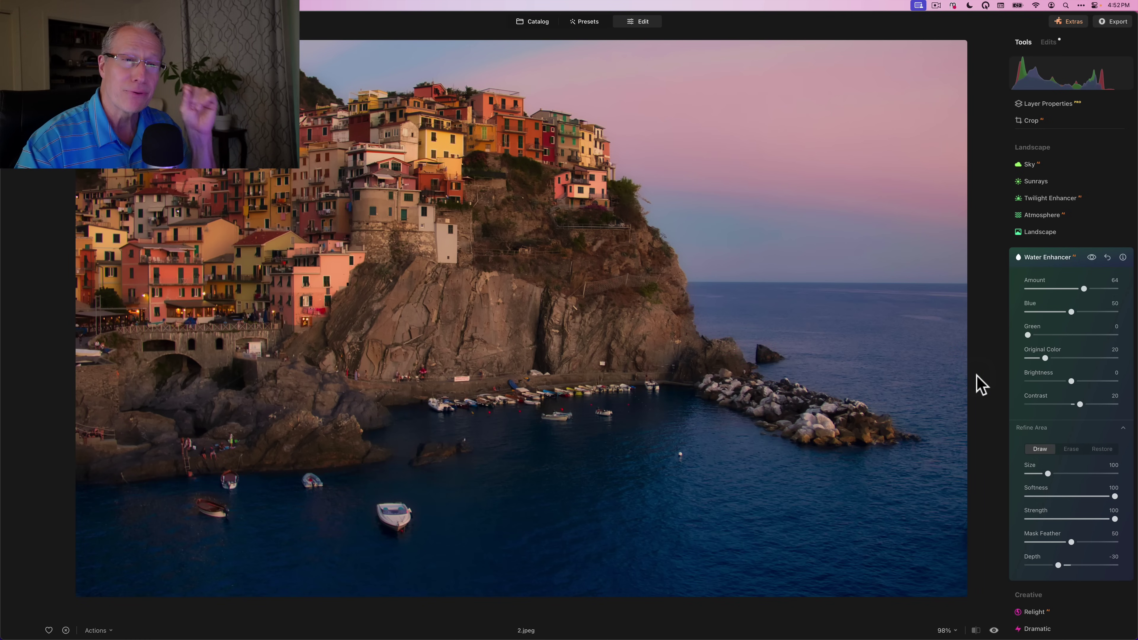
pyautogui.moveTo(846, 407); pyautogui.dragTo(845, 408)
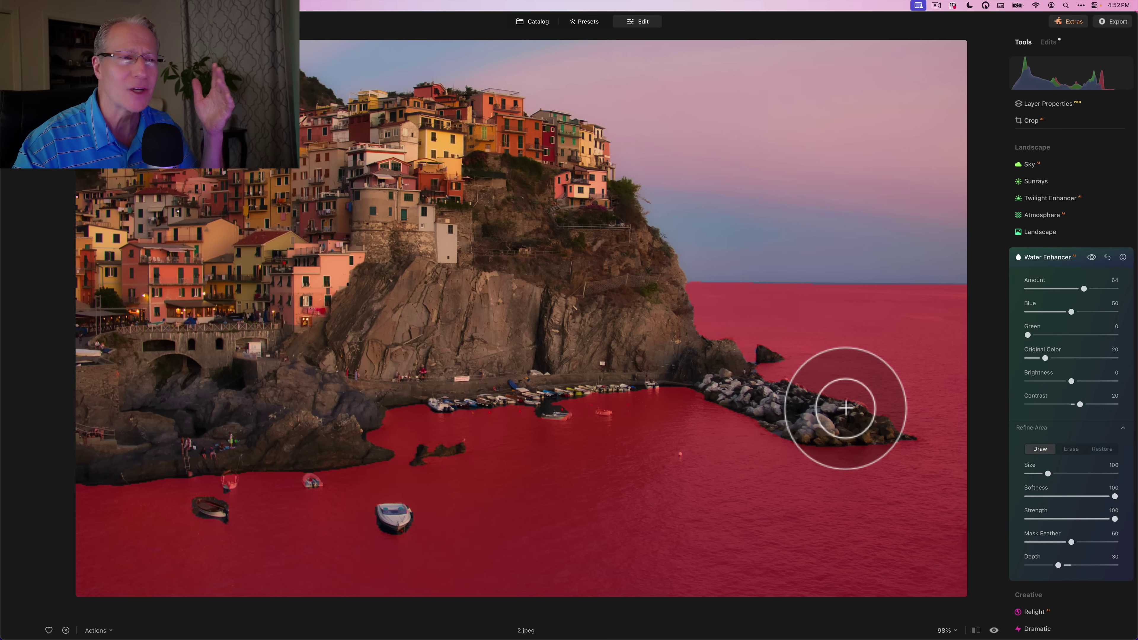
pyautogui.click(1042, 315)
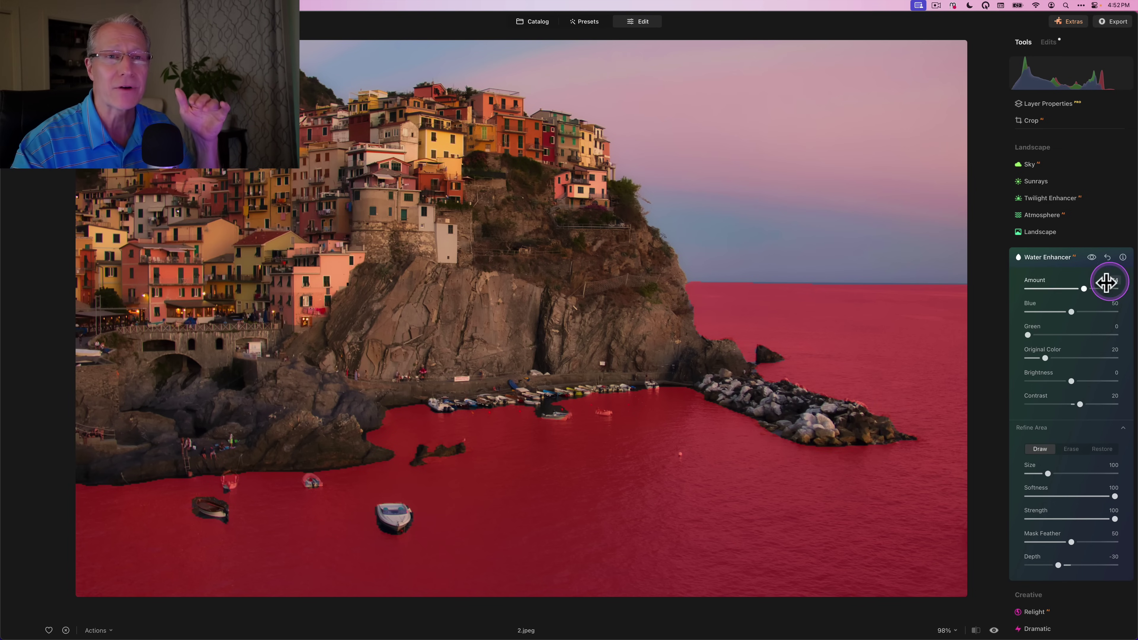
pyautogui.click(1078, 304)
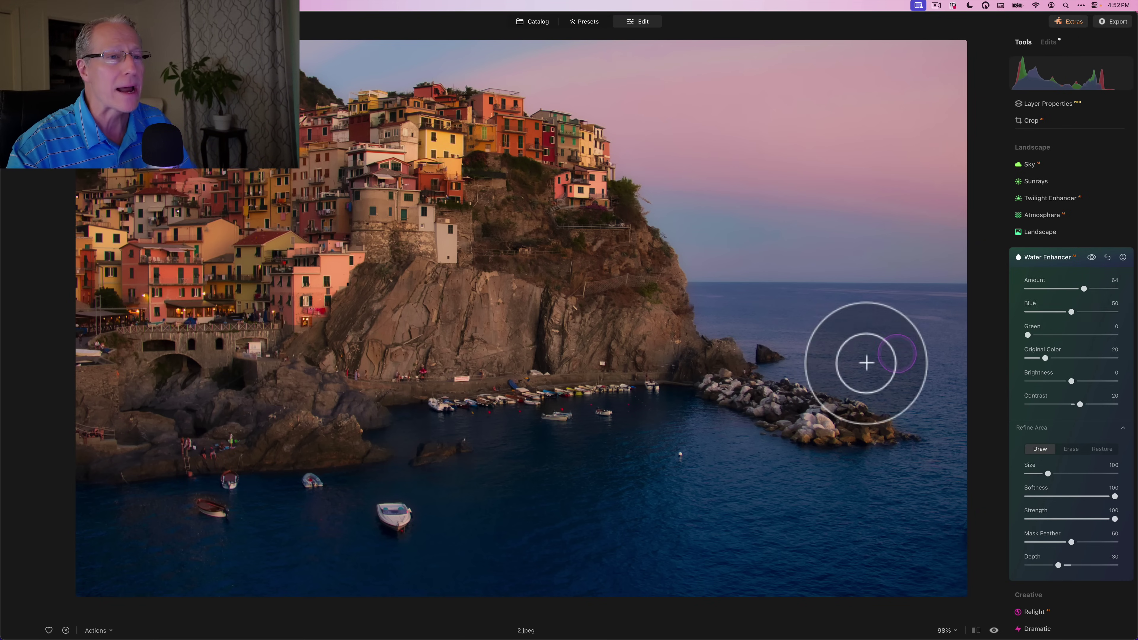
pyautogui.click(1067, 383)
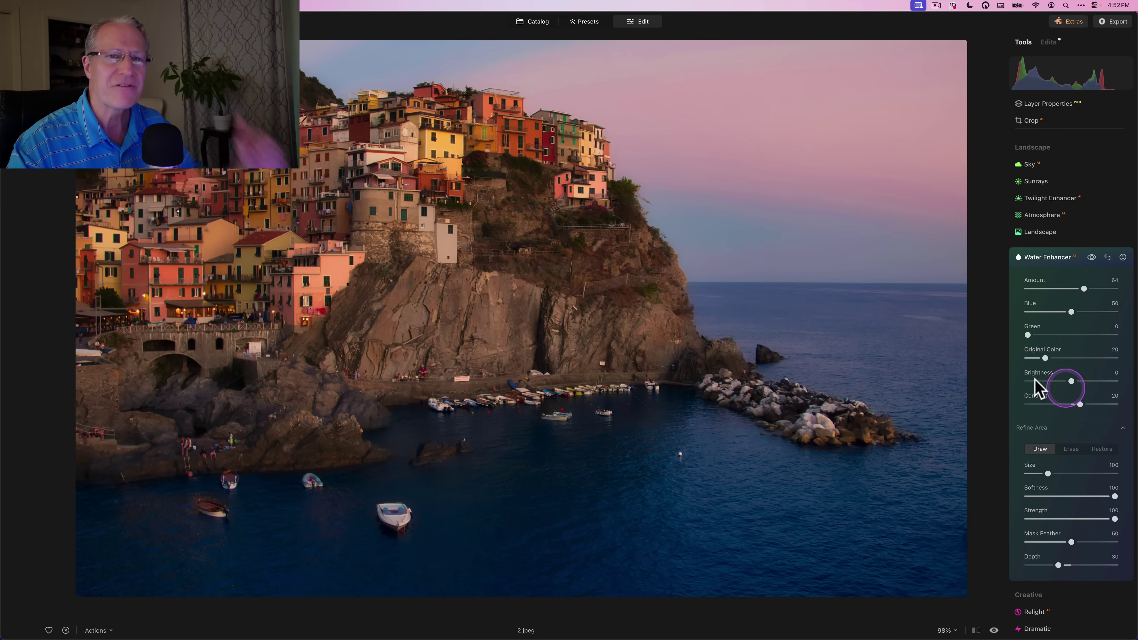
# Open rushing-river photo 3.jpeg from the Catalog and apply Water Enhancer at Amount 78.
pyautogui.click(533, 26)
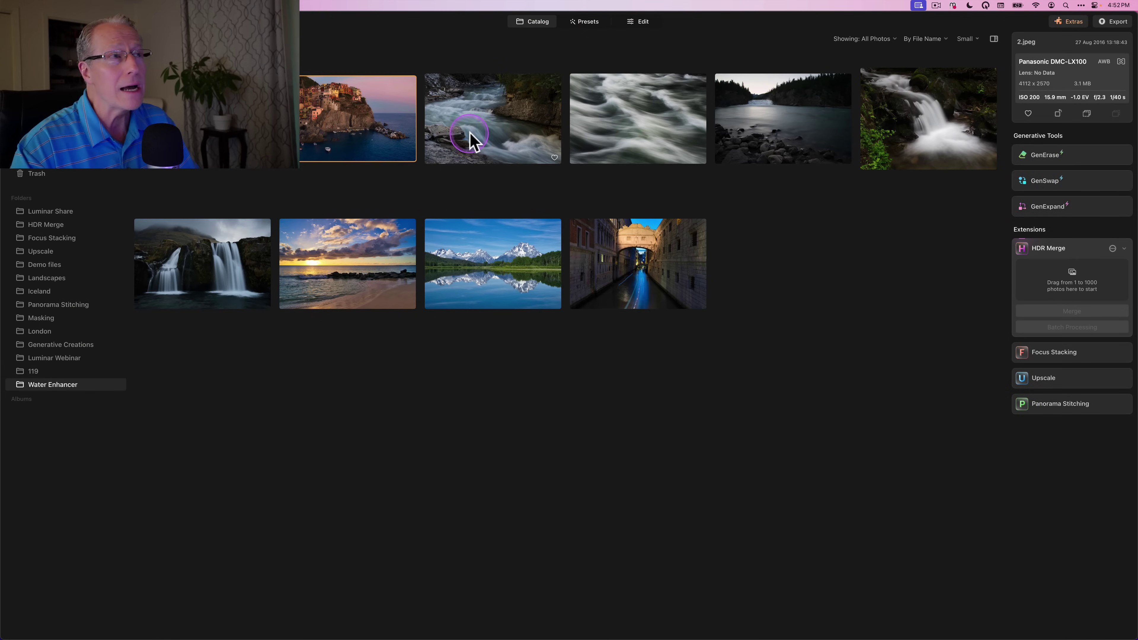
pyautogui.click(468, 130)
pyautogui.click(640, 23)
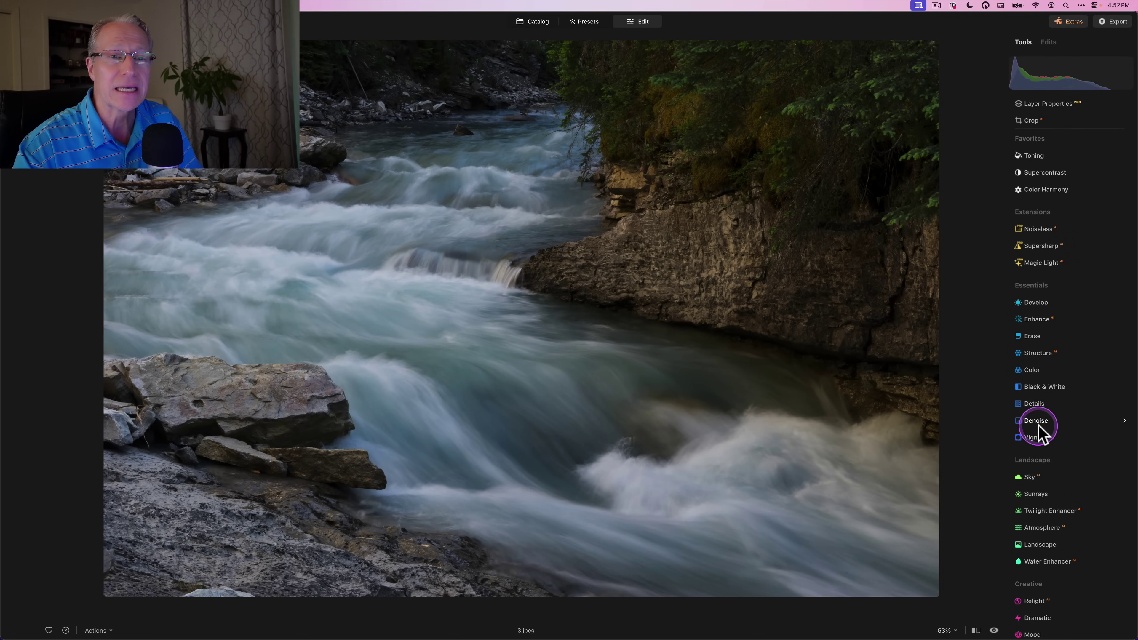
pyautogui.scroll(-5, 1036, 431)
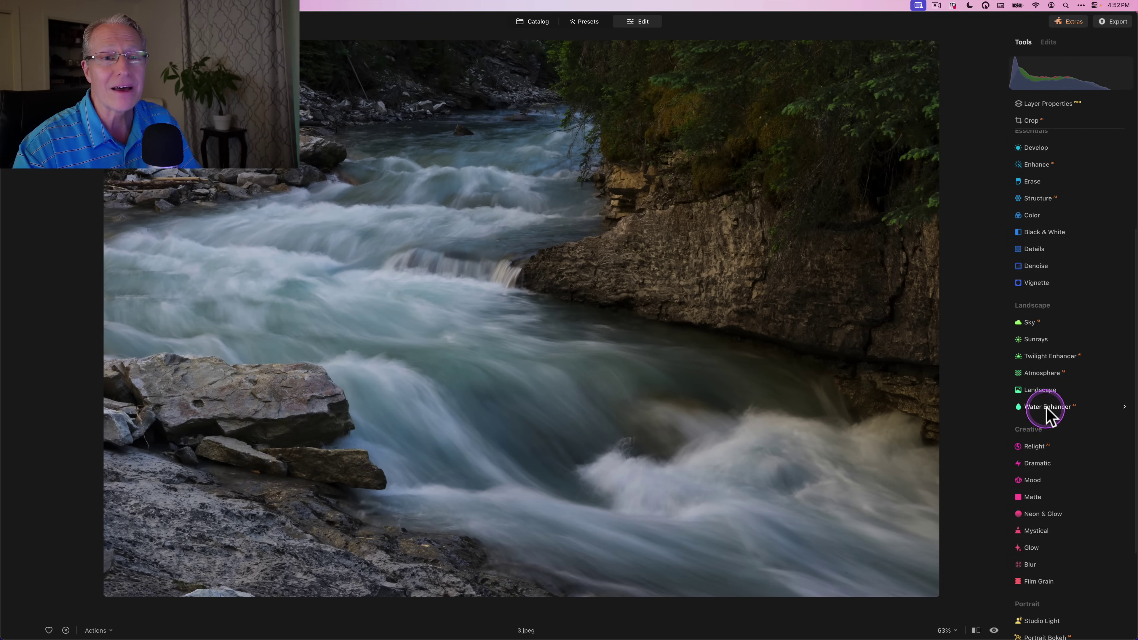
pyautogui.click(1046, 407)
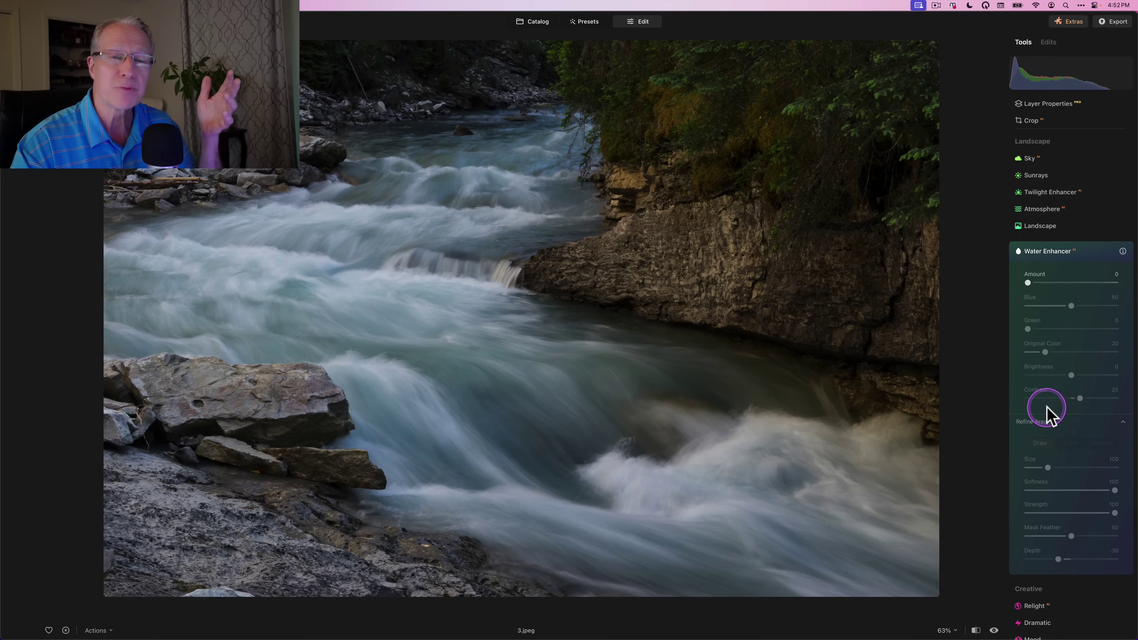
pyautogui.click(1093, 283)
pyautogui.moveTo(1093, 282); pyautogui.dragTo(1096, 282)
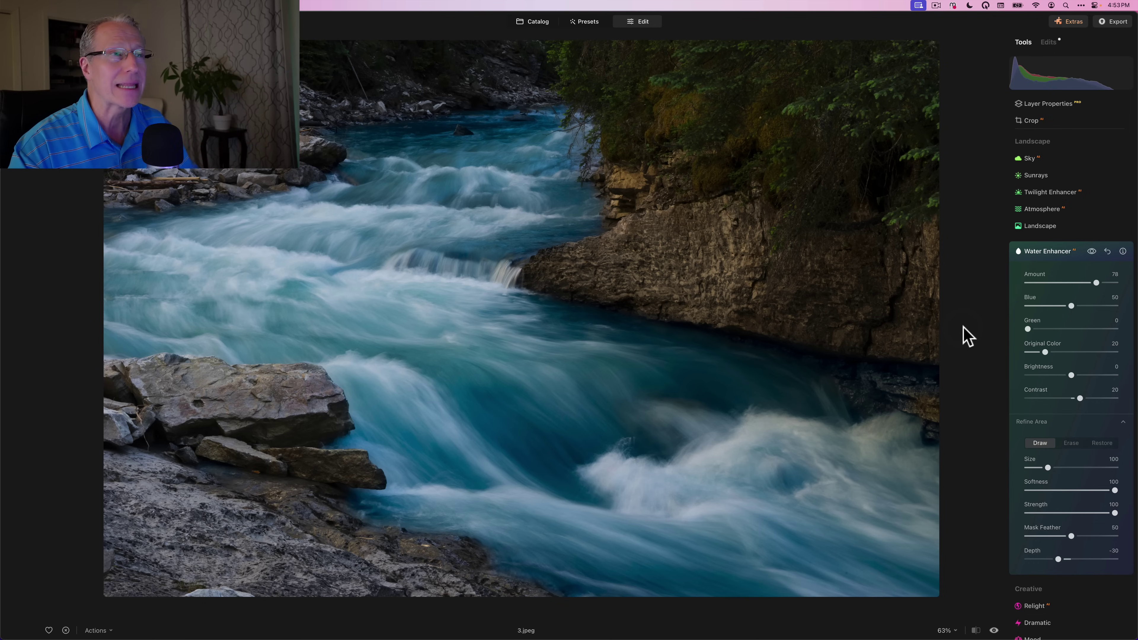
# Erase the mask from the right-edge rock, then paint it over the dark water near the trees.
pyautogui.click(972, 339)
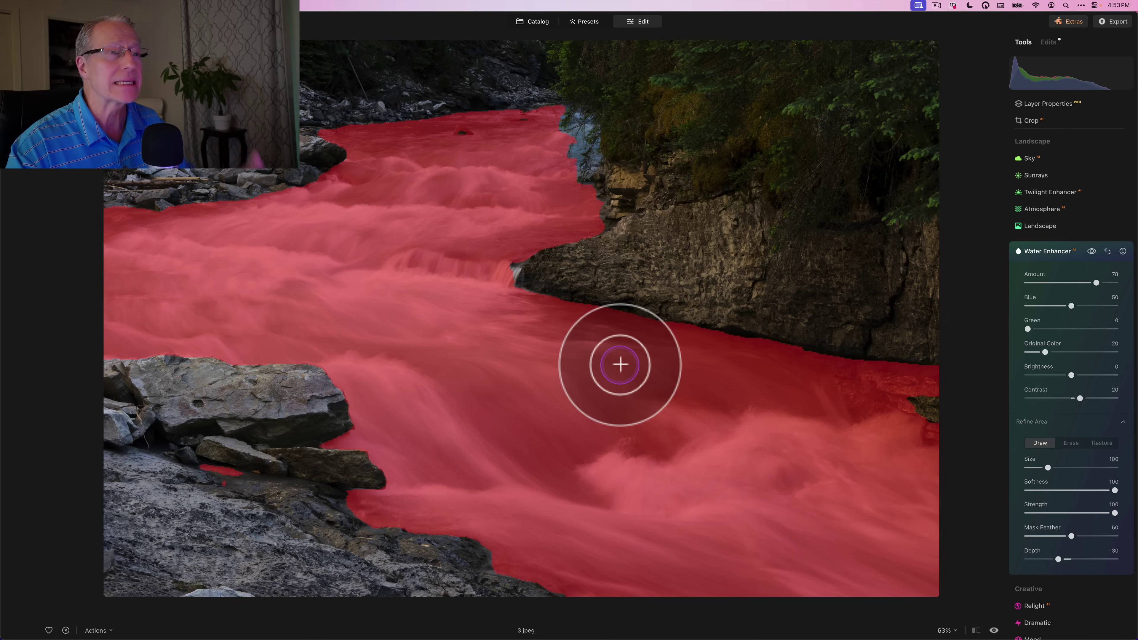
pyautogui.click(714, 391)
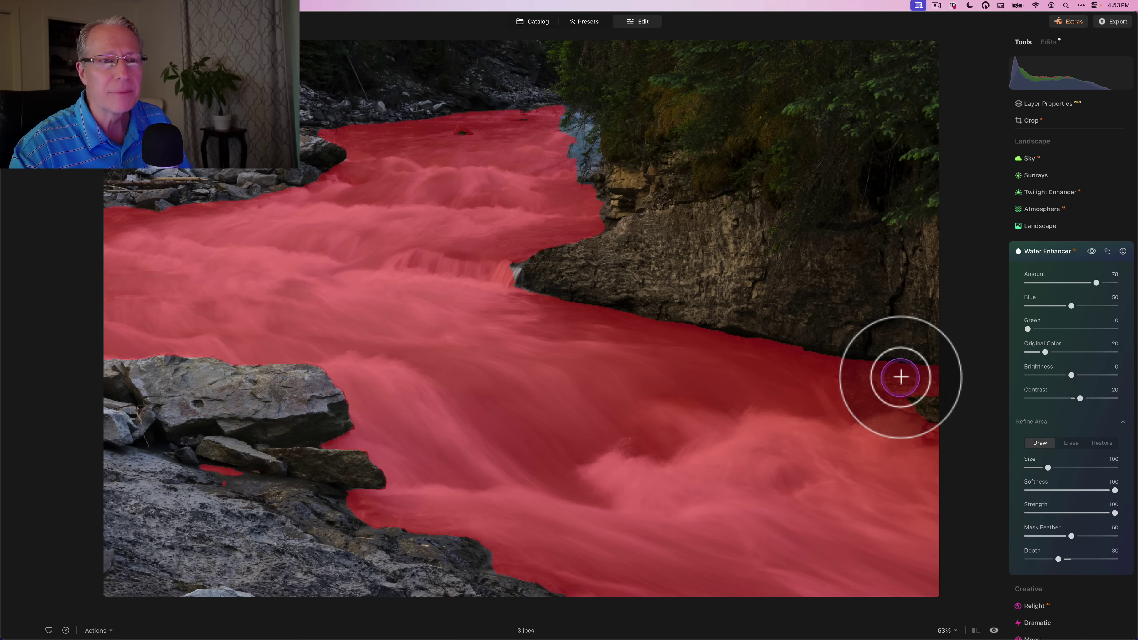
pyautogui.click(1038, 446)
pyautogui.click(1068, 443)
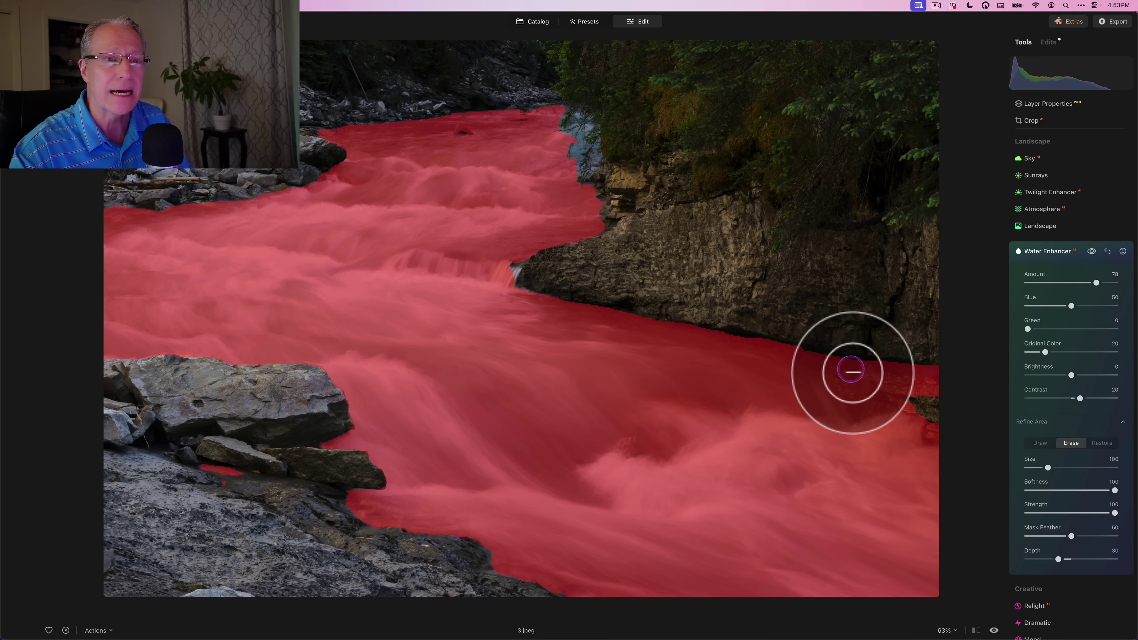
pyautogui.moveTo(878, 406)
pyautogui.mouseDown()
pyautogui.moveTo(898, 366)
pyautogui.moveTo(880, 362)
pyautogui.moveTo(950, 374)
pyautogui.moveTo(854, 355)
pyautogui.mouseUp()
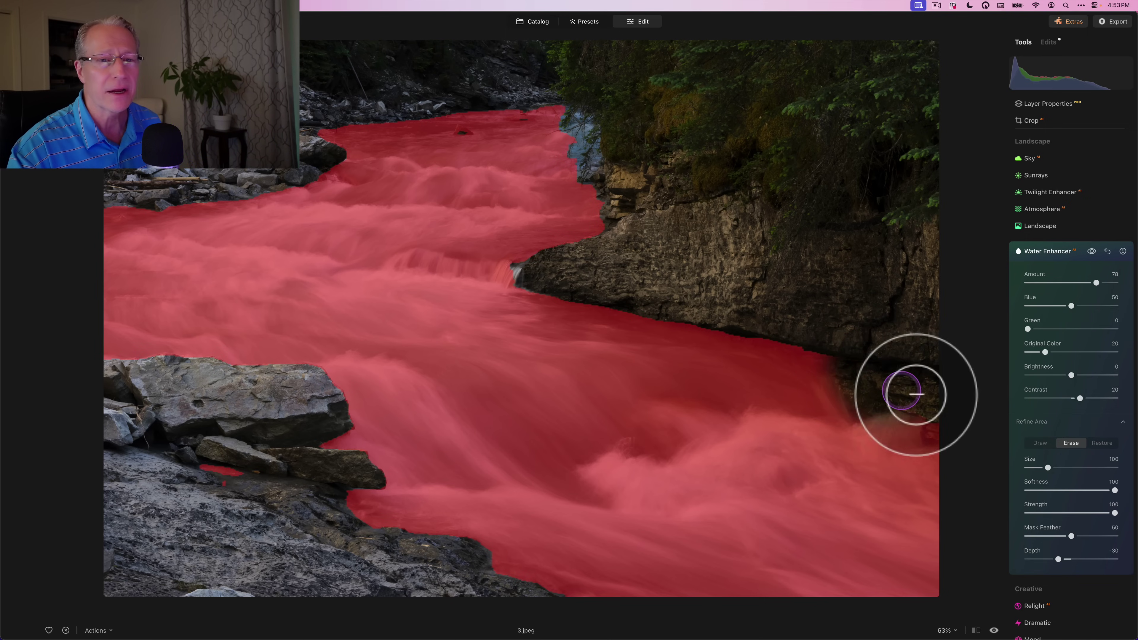
pyautogui.click(1039, 442)
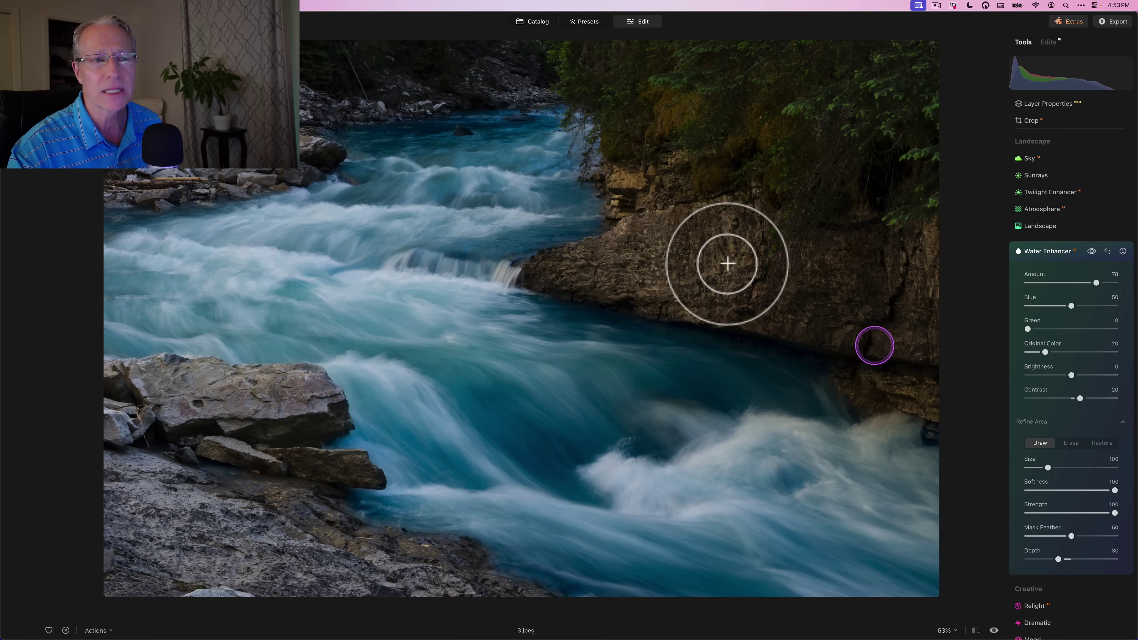
pyautogui.moveTo(559, 145)
pyautogui.mouseDown()
pyautogui.moveTo(581, 123)
pyautogui.moveTo(583, 163)
pyautogui.moveTo(581, 140)
pyautogui.mouseUp()
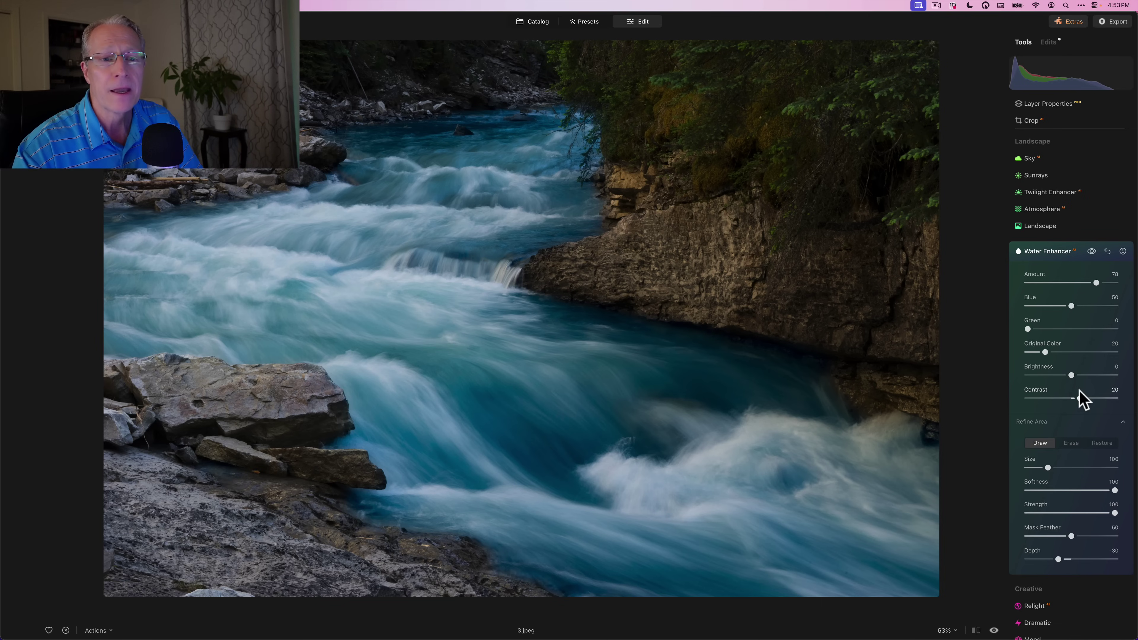
# Set Water Enhancer to Amount 42, Blue 34, Green 14 and Original Color 13.
pyautogui.click(1037, 431)
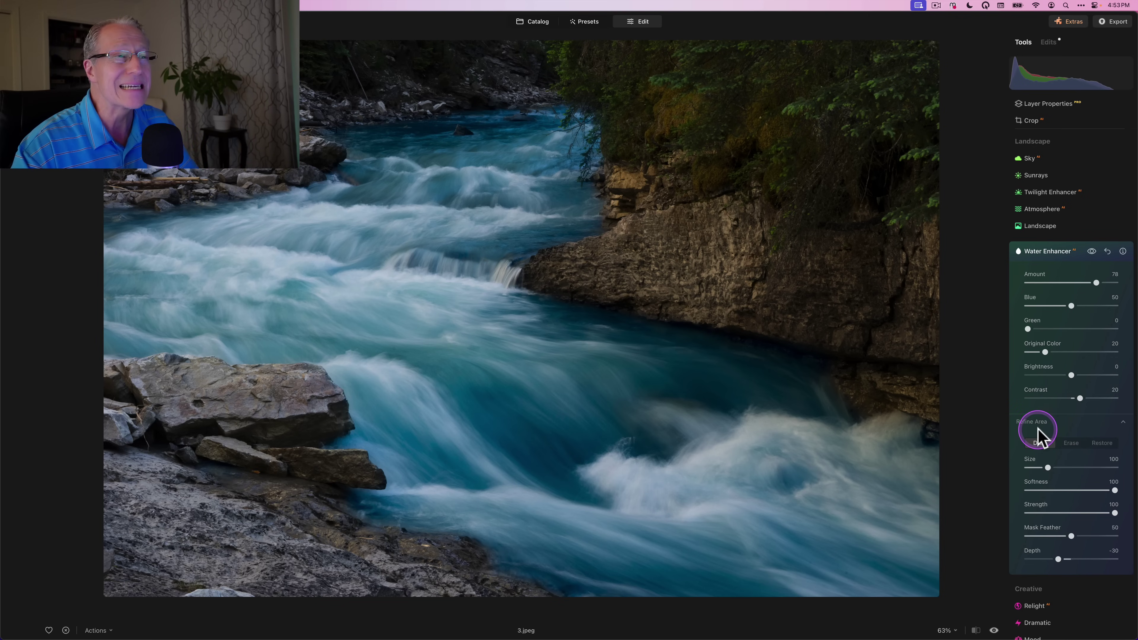
pyautogui.click(1071, 282)
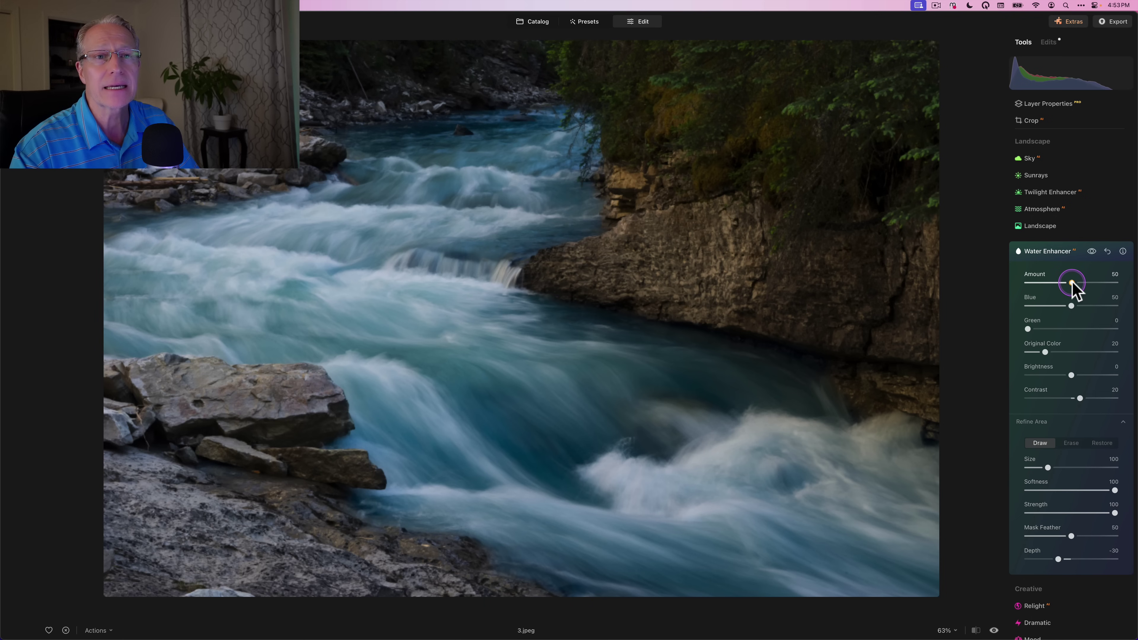
pyautogui.moveTo(1071, 282); pyautogui.dragTo(1070, 282)
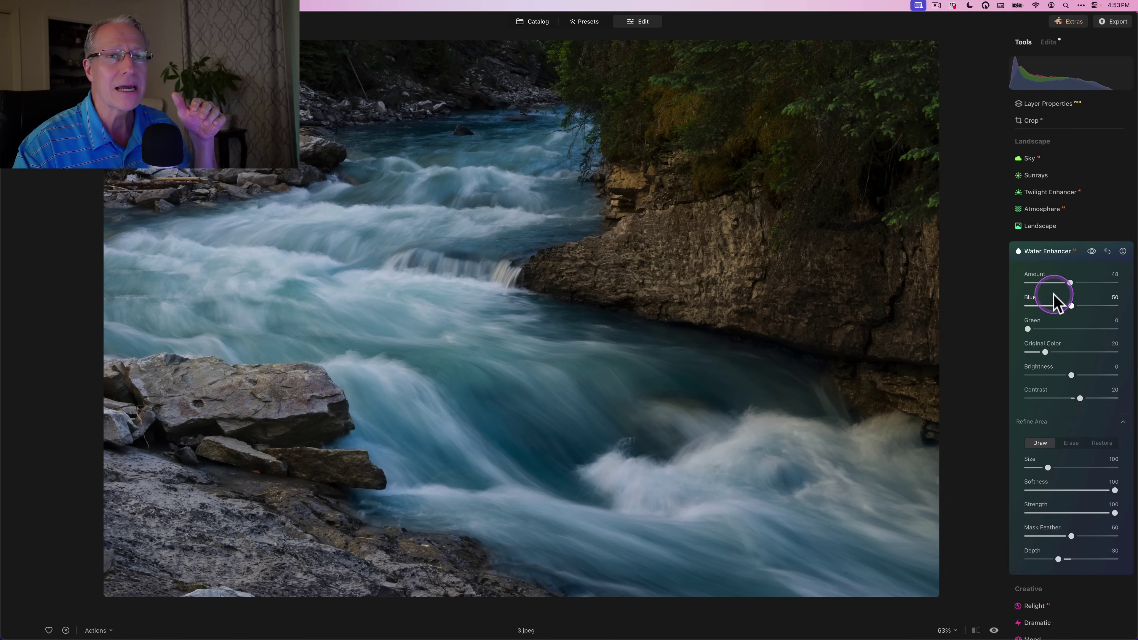
pyautogui.click(1051, 308)
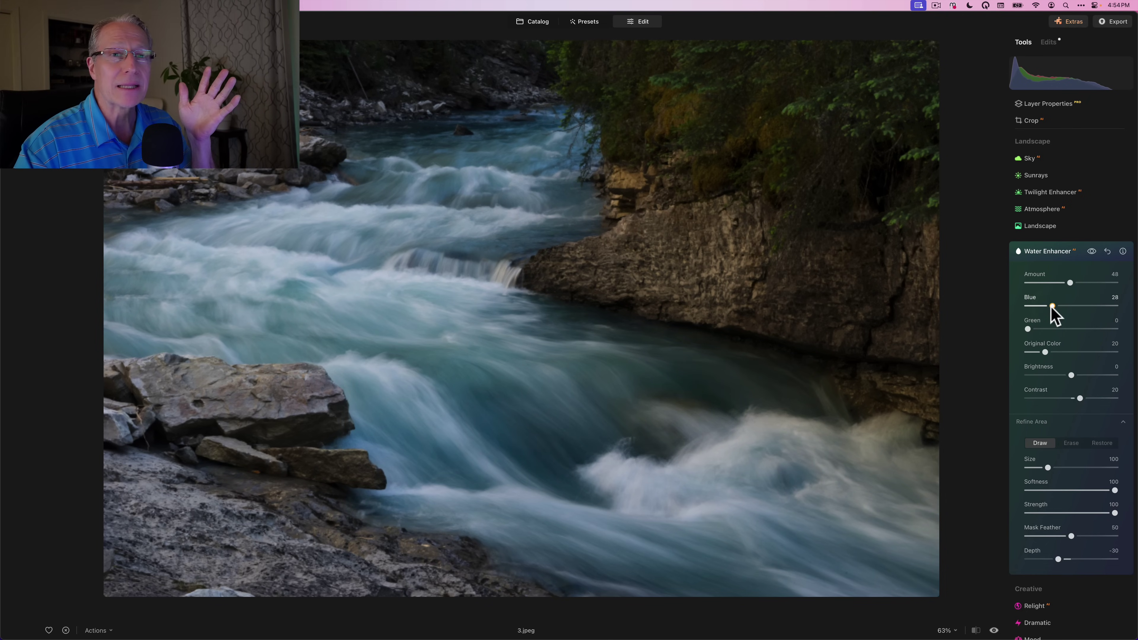
pyautogui.moveTo(1051, 306); pyautogui.dragTo(1038, 351)
pyautogui.click(1028, 329)
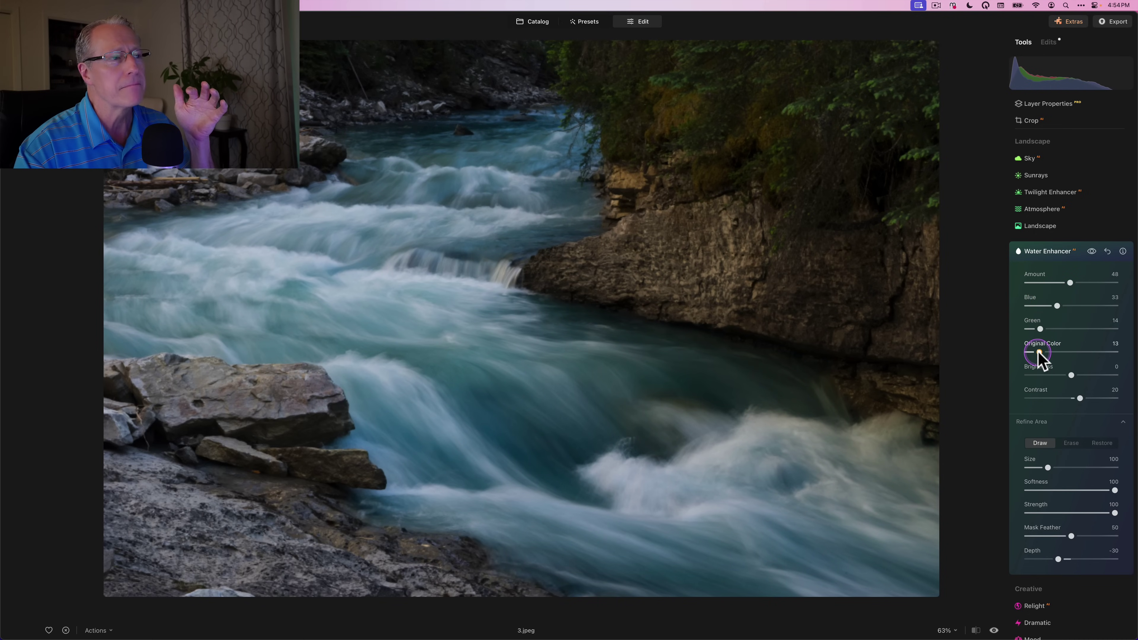
pyautogui.click(1040, 329)
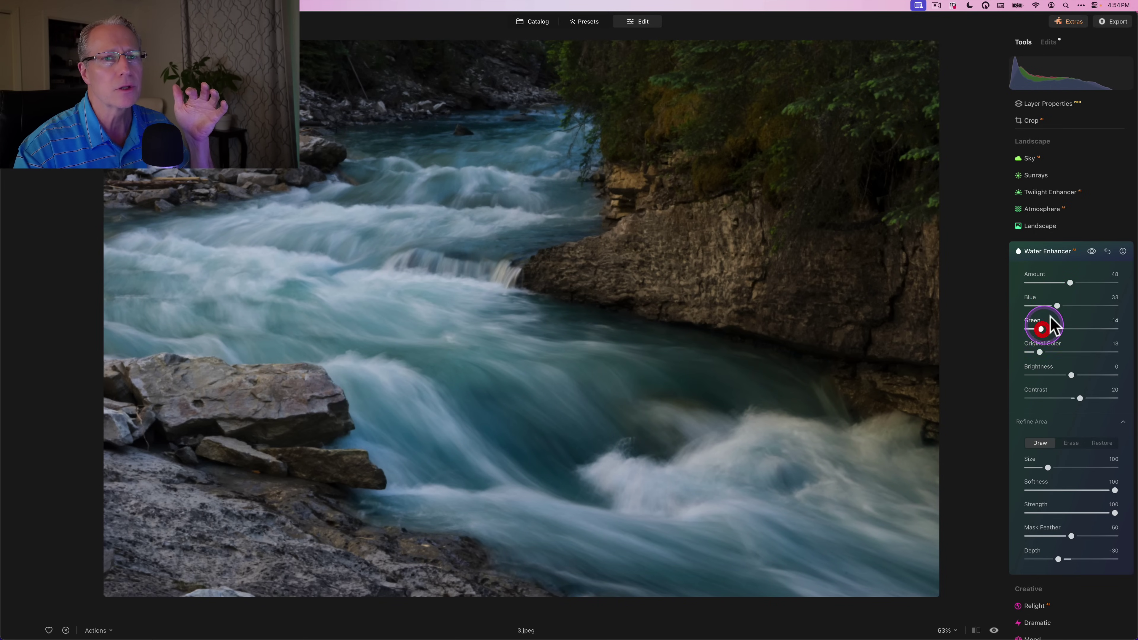
pyautogui.click(1058, 305)
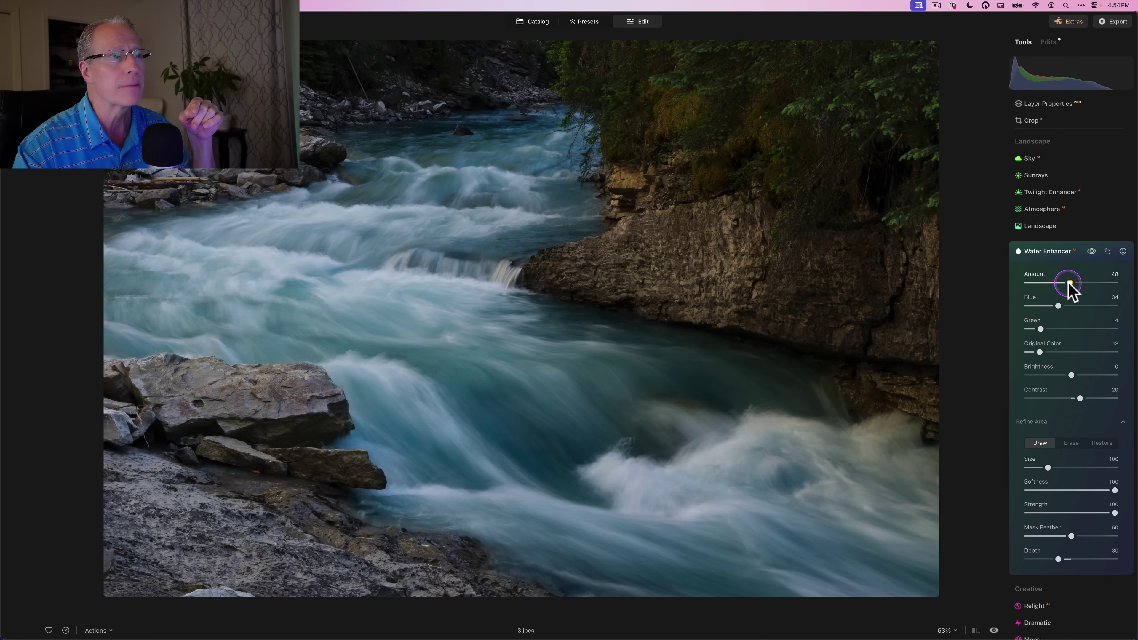
pyautogui.moveTo(1067, 282); pyautogui.dragTo(1063, 283)
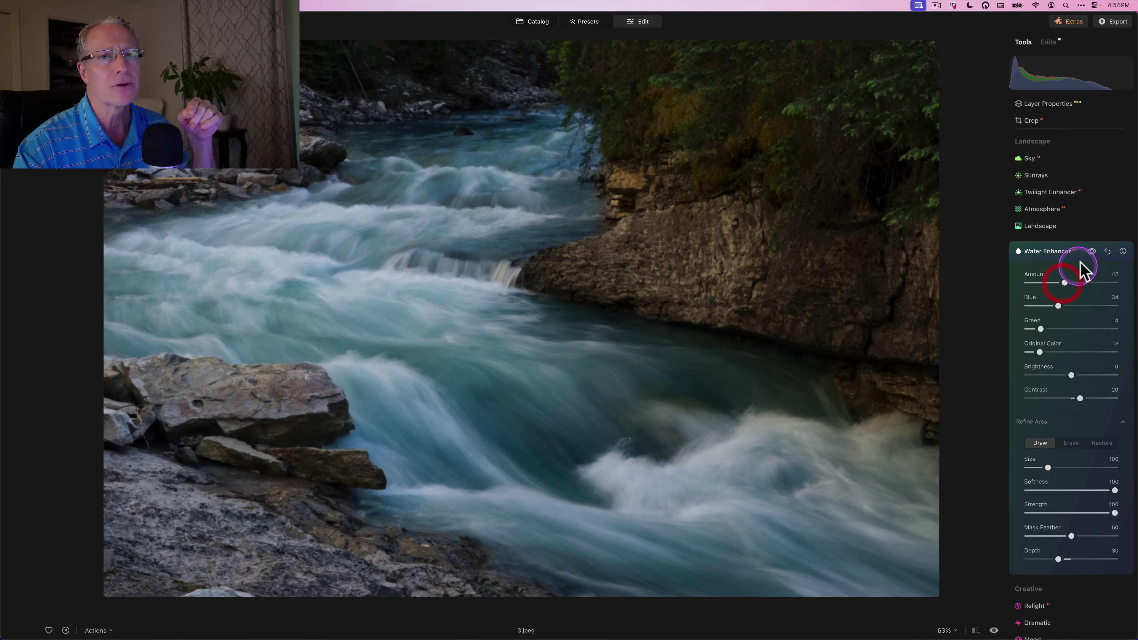
# Toggle the water effect off and on to compare before and after, ending with it on.
pyautogui.click(1091, 251)
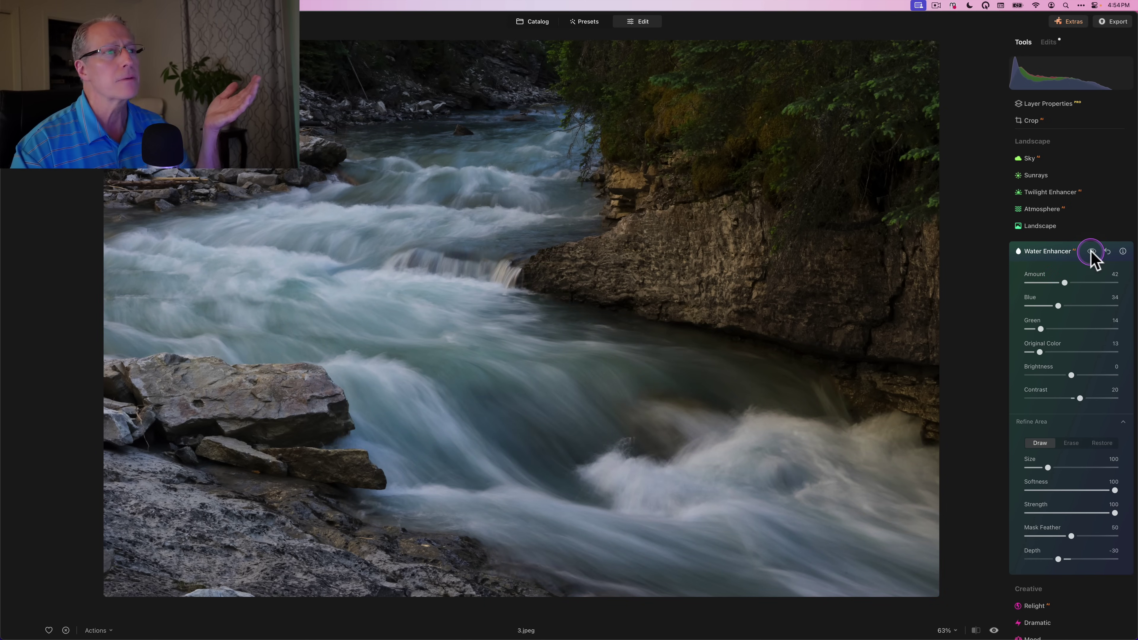
pyautogui.click(1091, 250)
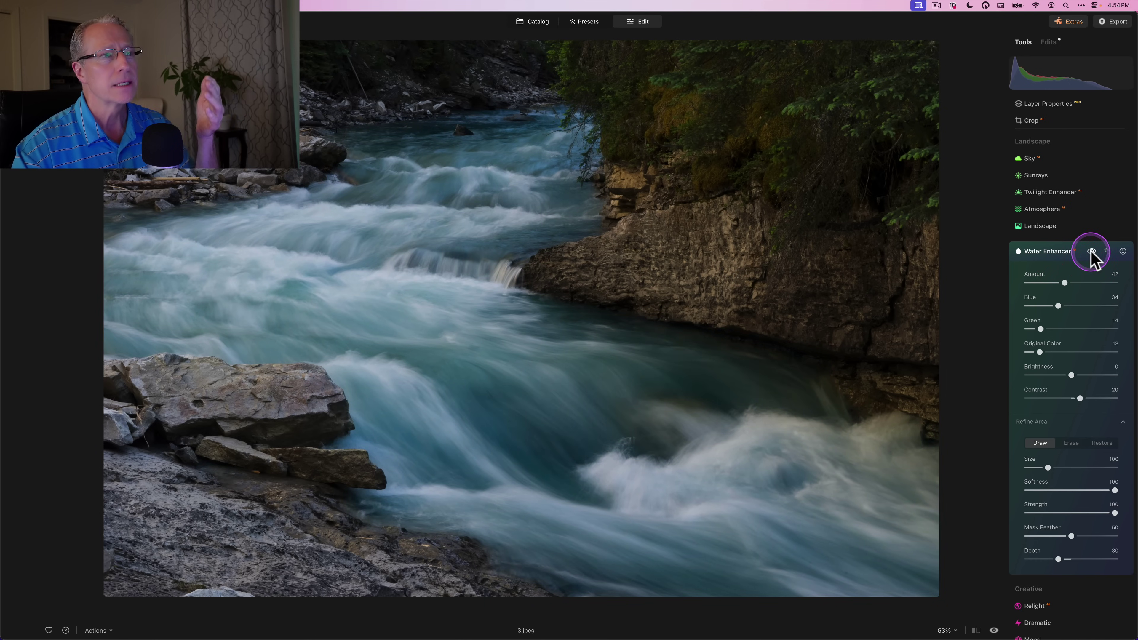
pyautogui.click(1091, 251)
pyautogui.click(1092, 251)
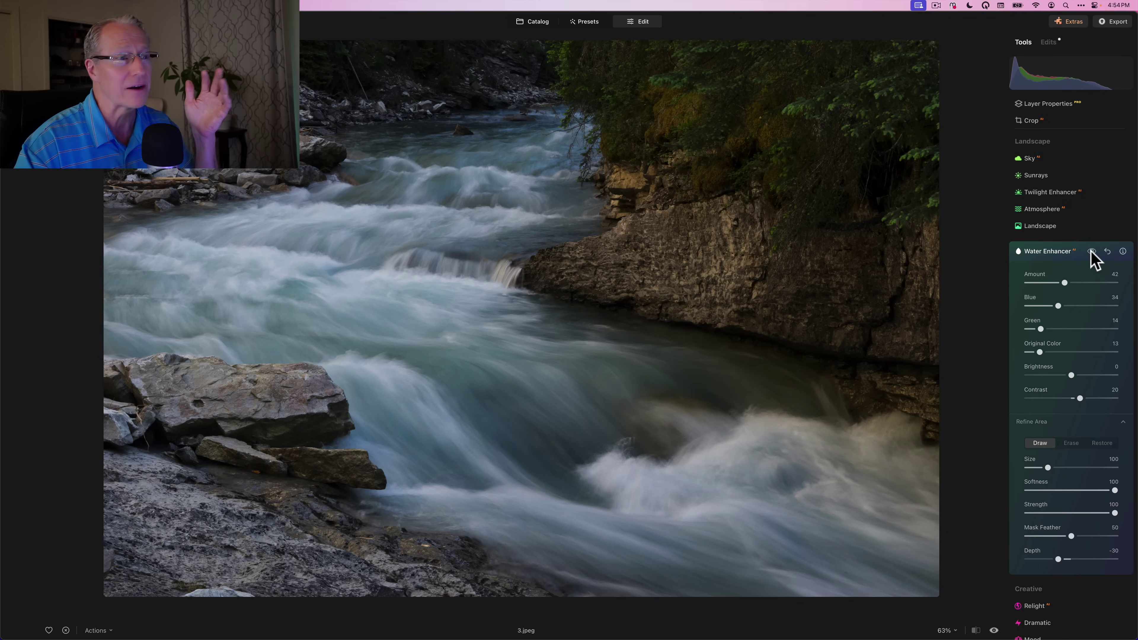
pyautogui.click(1090, 253)
pyautogui.click(1090, 252)
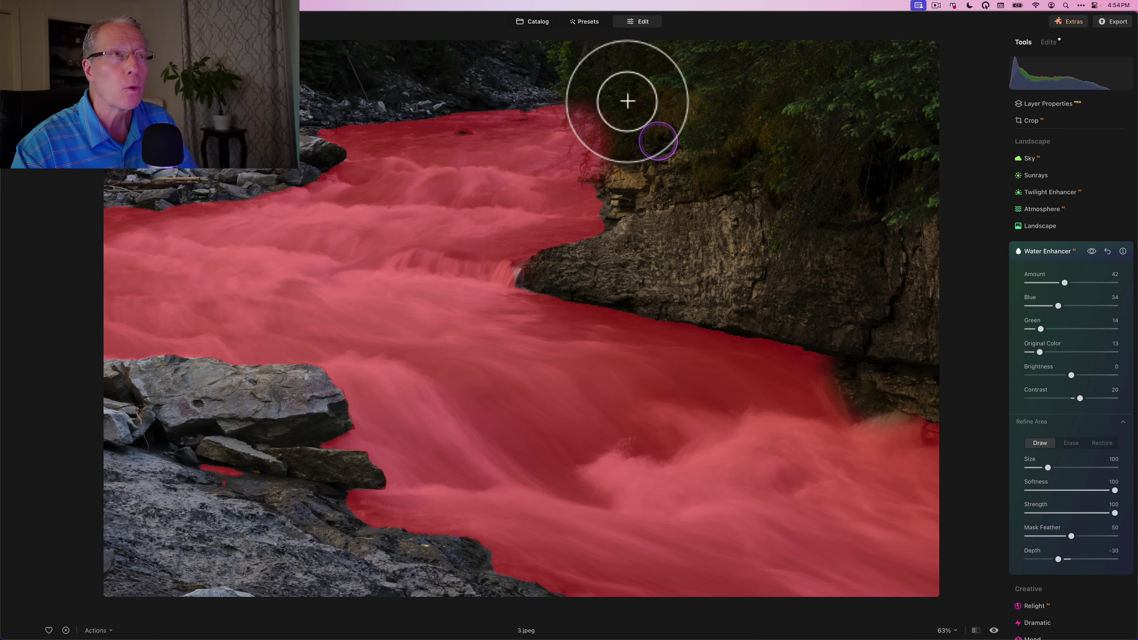
# From the Catalog, open the long-exposure wave photo 3a.jpeg in Edit.
pyautogui.click(541, 21)
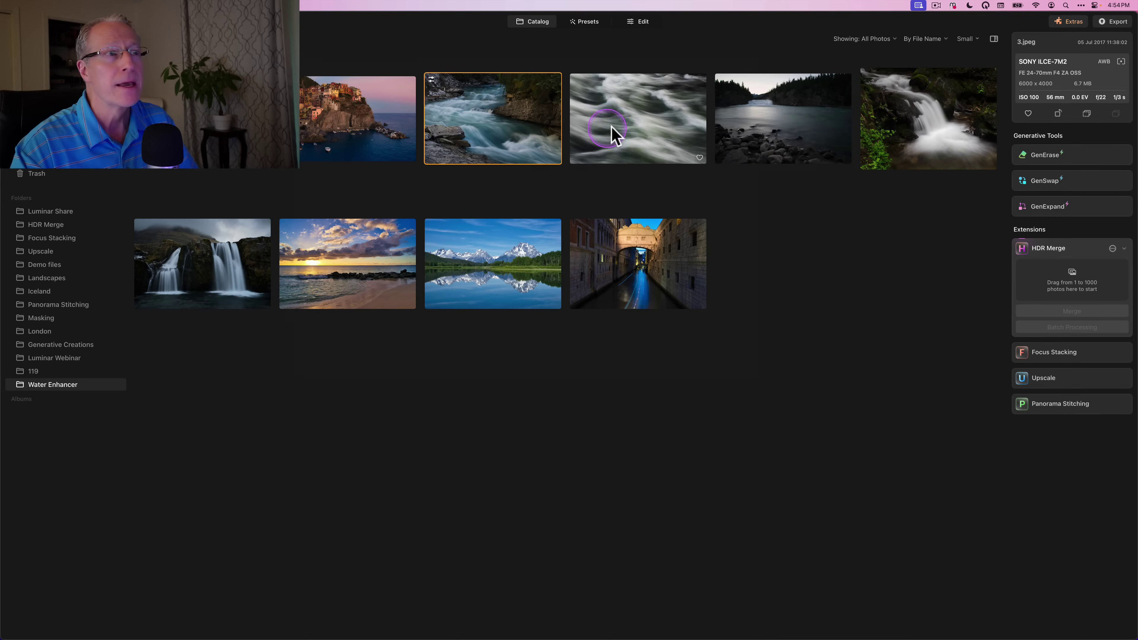
pyautogui.click(616, 128)
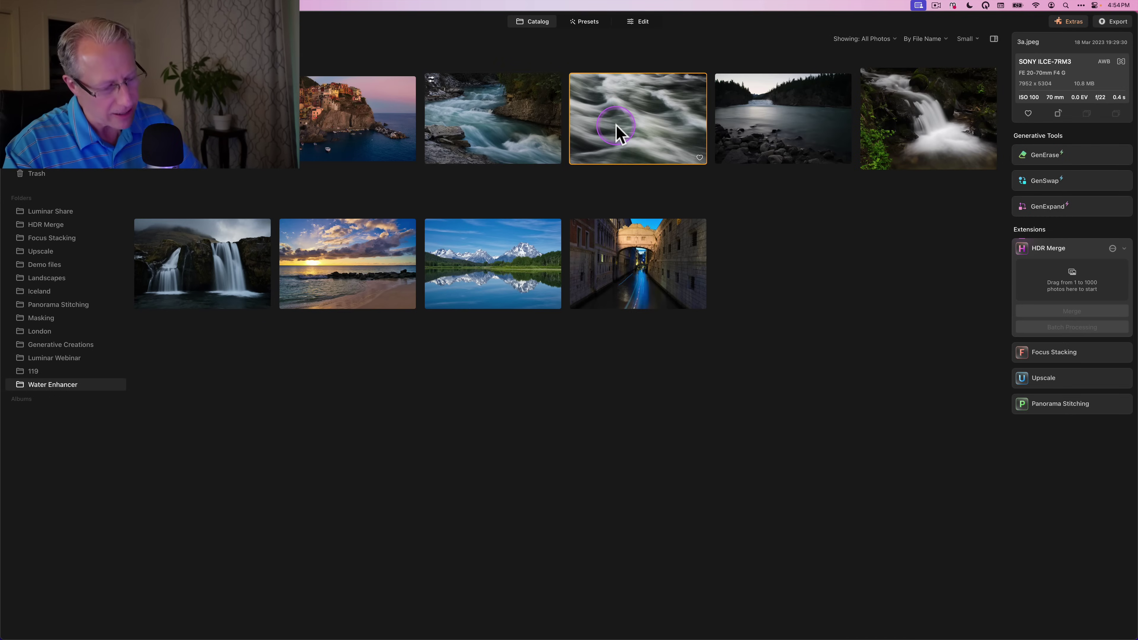
pyautogui.doubleClick(616, 128)
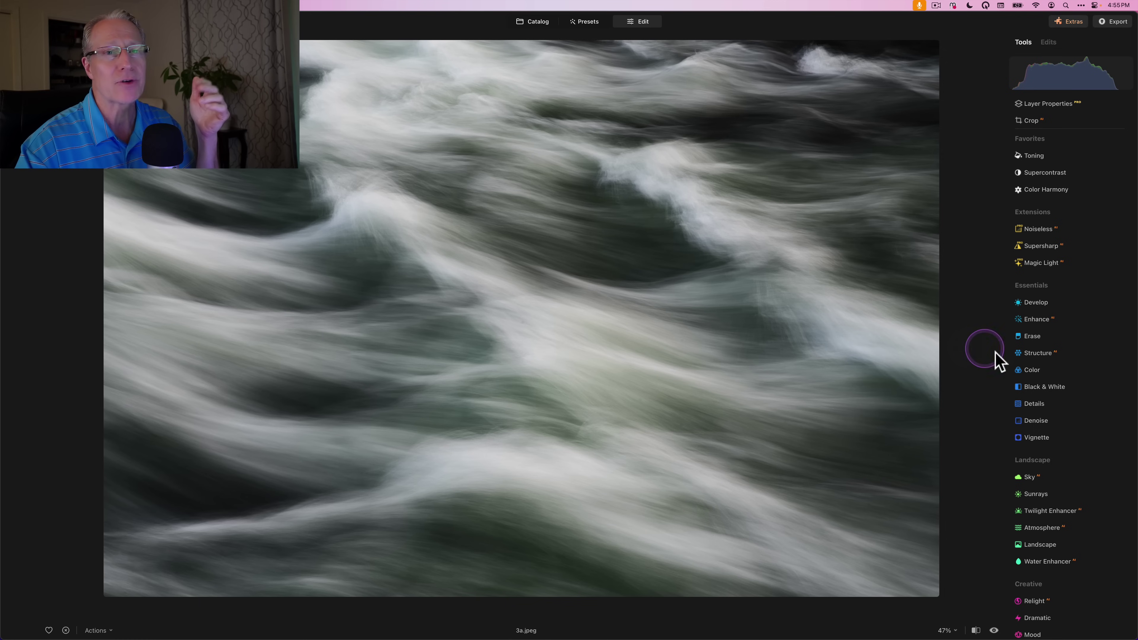
pyautogui.scroll(-5, 1021, 394)
# Expand Water Enhancer, raise Amount to 76, and toggle the effect off and on to compare.
pyautogui.click(1045, 457)
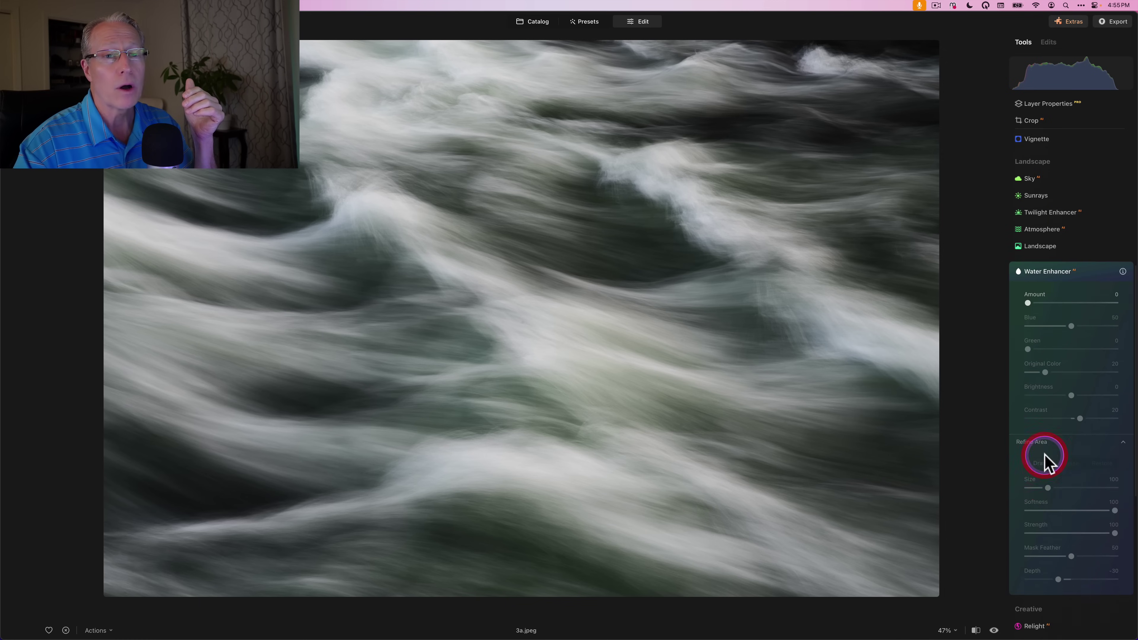
pyautogui.click(1073, 280)
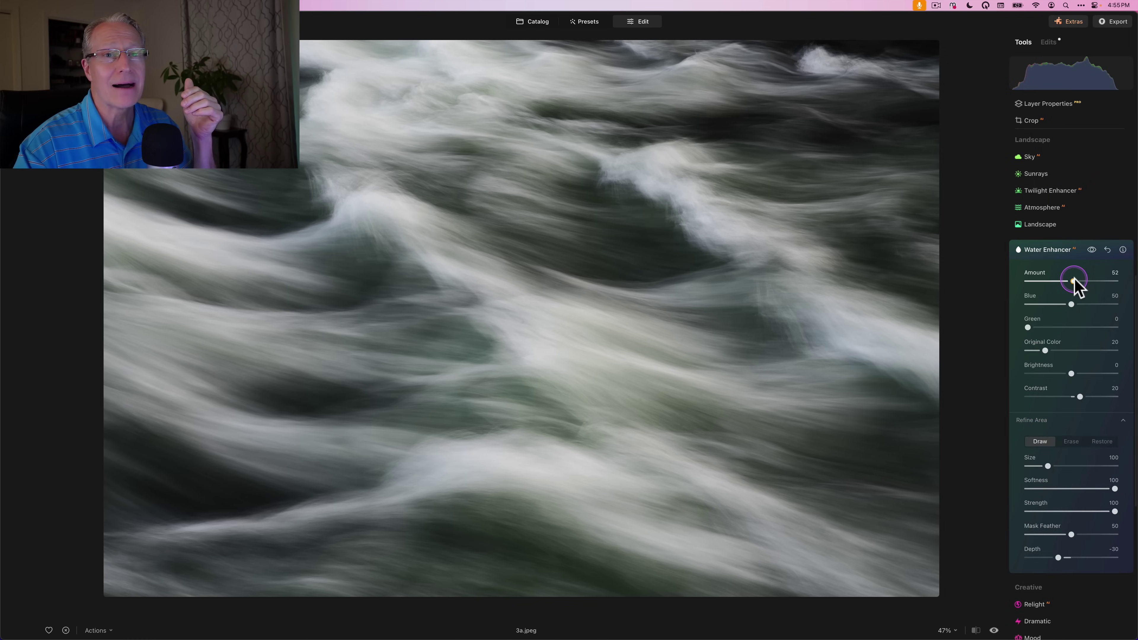
pyautogui.click(1090, 281)
pyautogui.moveTo(1089, 281); pyautogui.dragTo(1093, 282)
pyautogui.click(1071, 304)
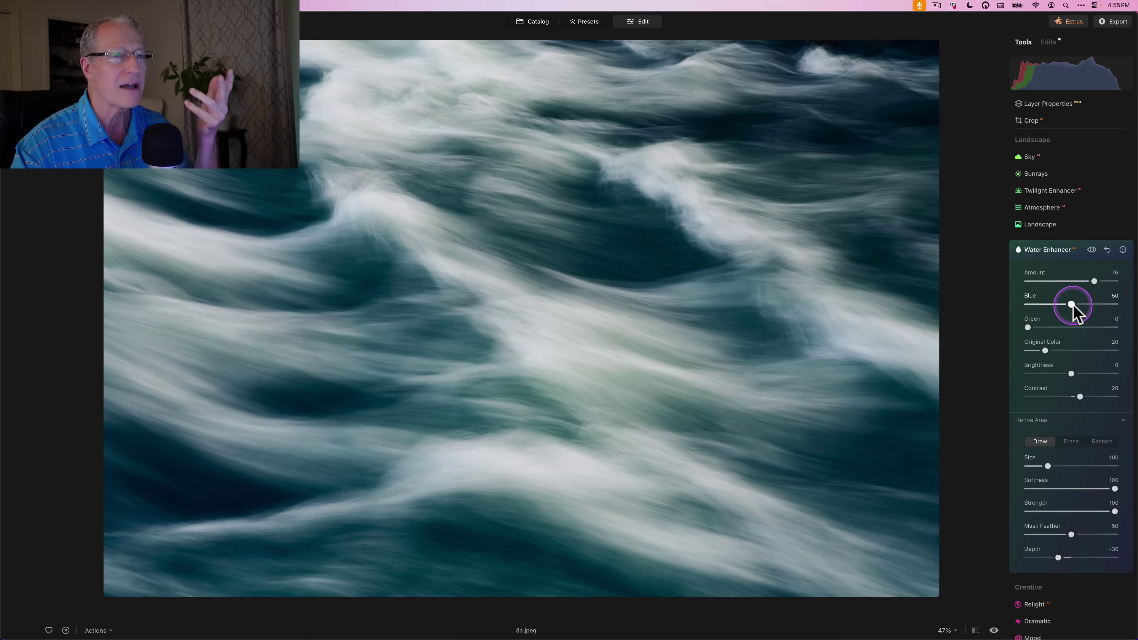
pyautogui.click(1092, 250)
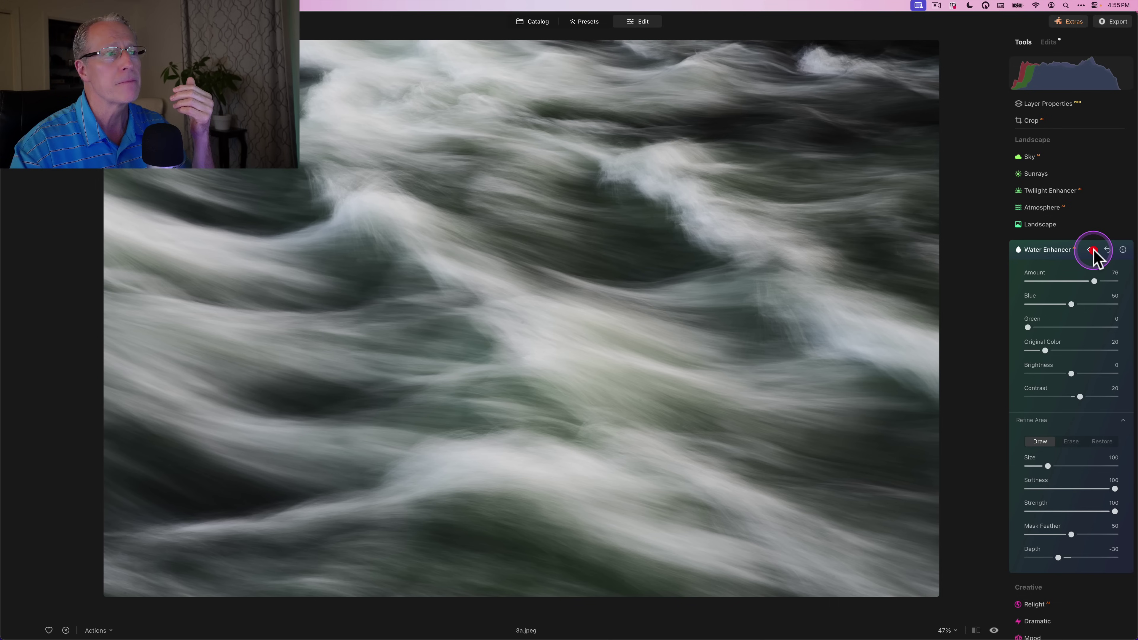
pyautogui.click(1091, 249)
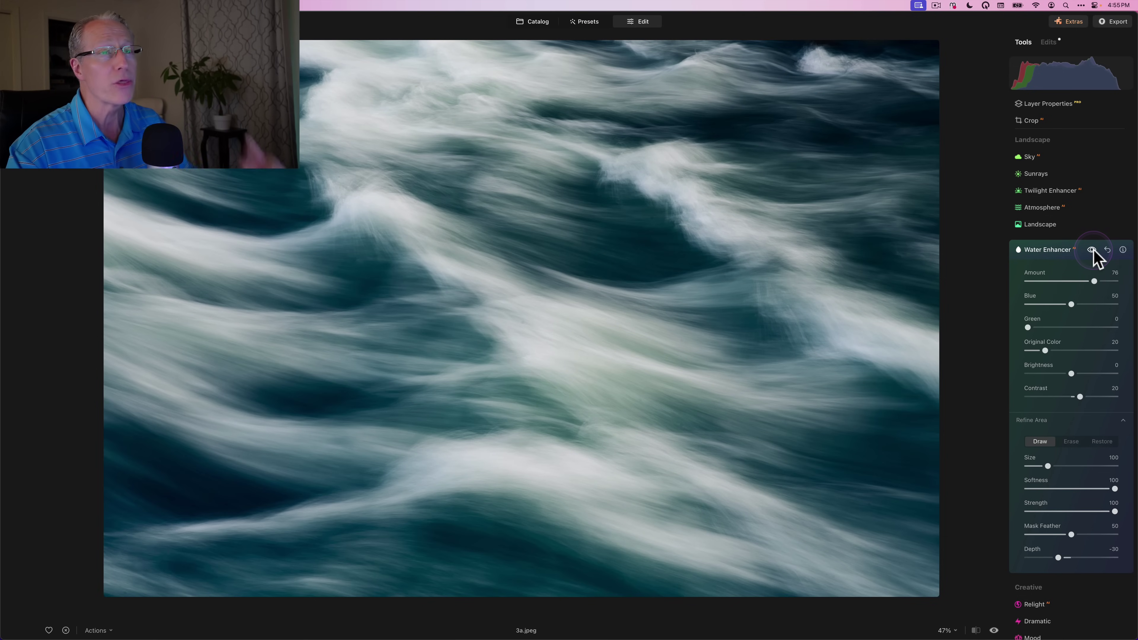
# Check the water mask coverage, then lift the water Brightness to 5.
pyautogui.click(864, 292)
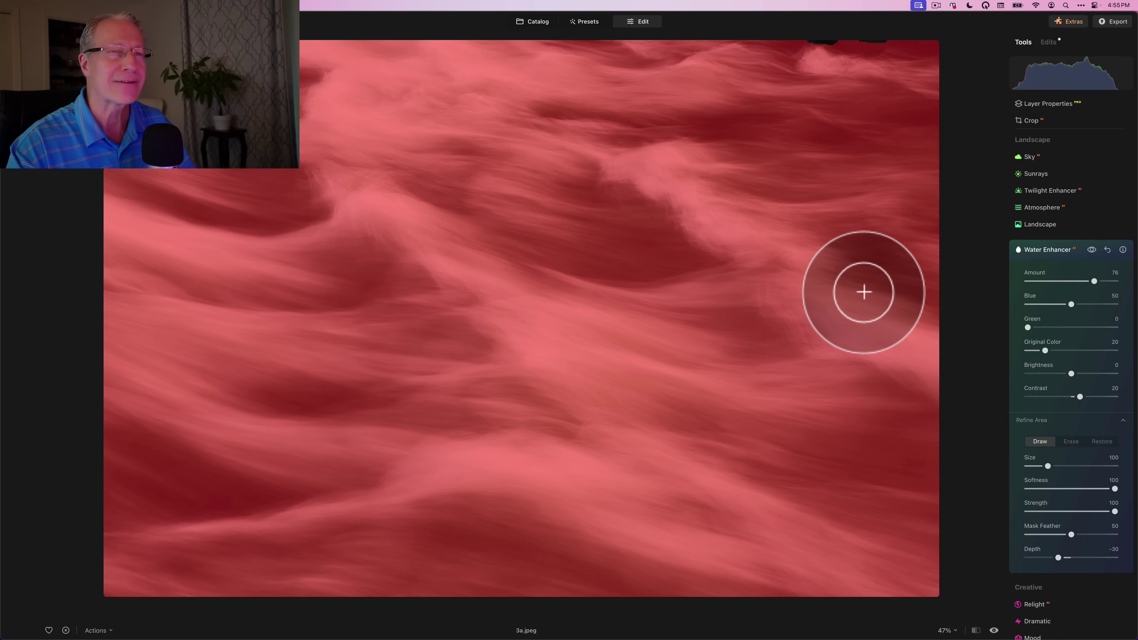
pyautogui.click(846, 64)
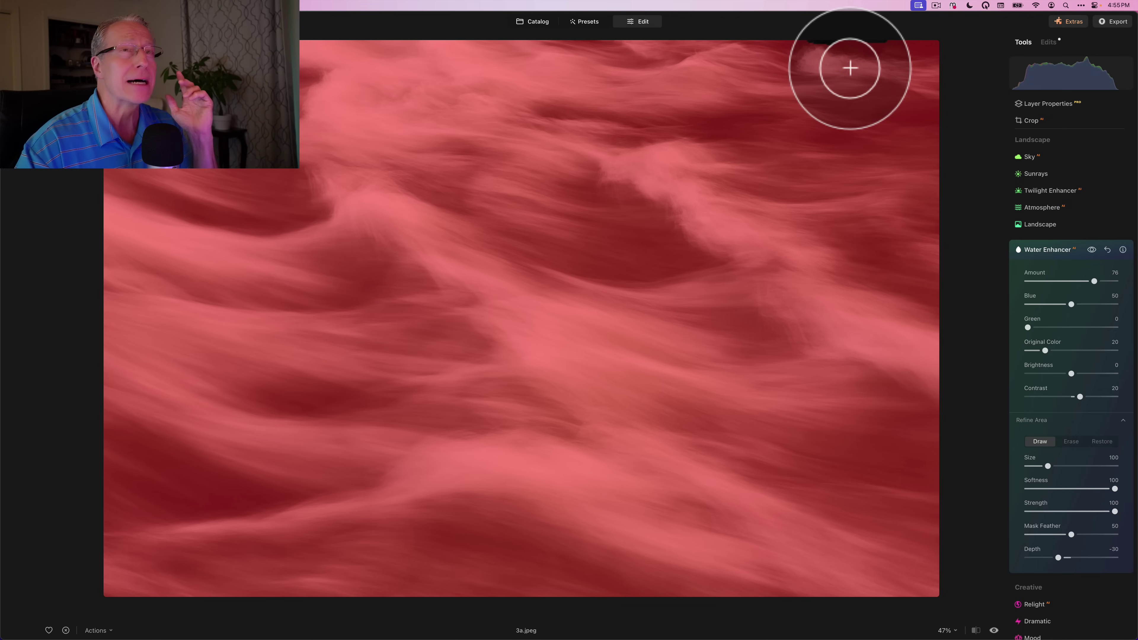
pyautogui.click(1091, 250)
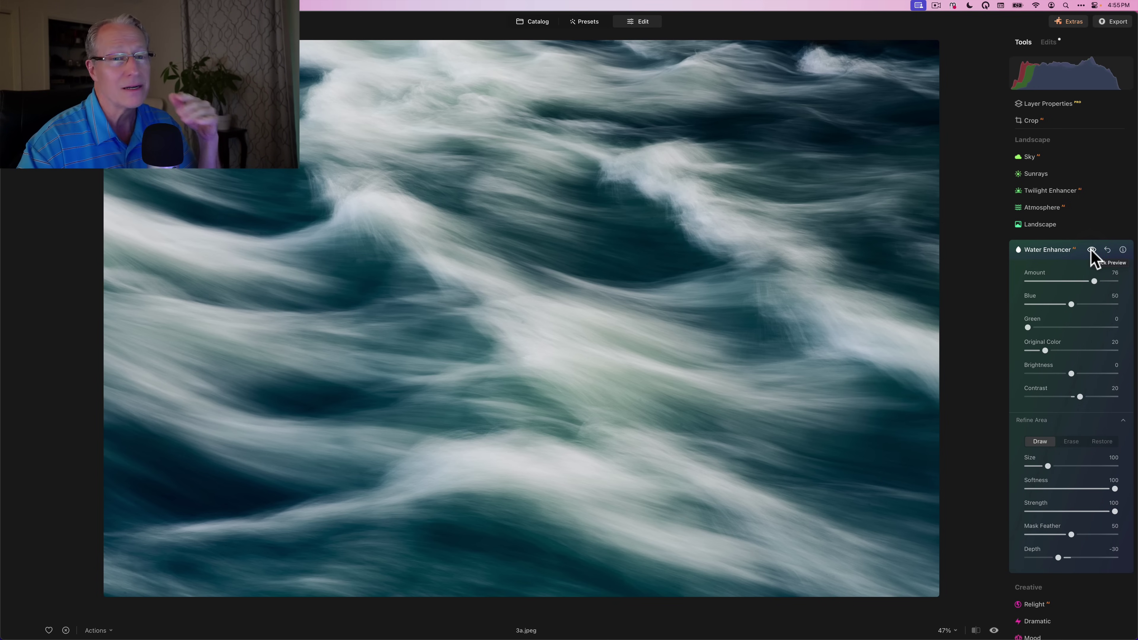
pyautogui.click(1055, 362)
pyautogui.moveTo(1071, 374); pyautogui.dragTo(1081, 373)
# Open the river-and-rocks photo 4.jpeg from the Catalog in Edit and expand Water Enhancer.
pyautogui.press('g')
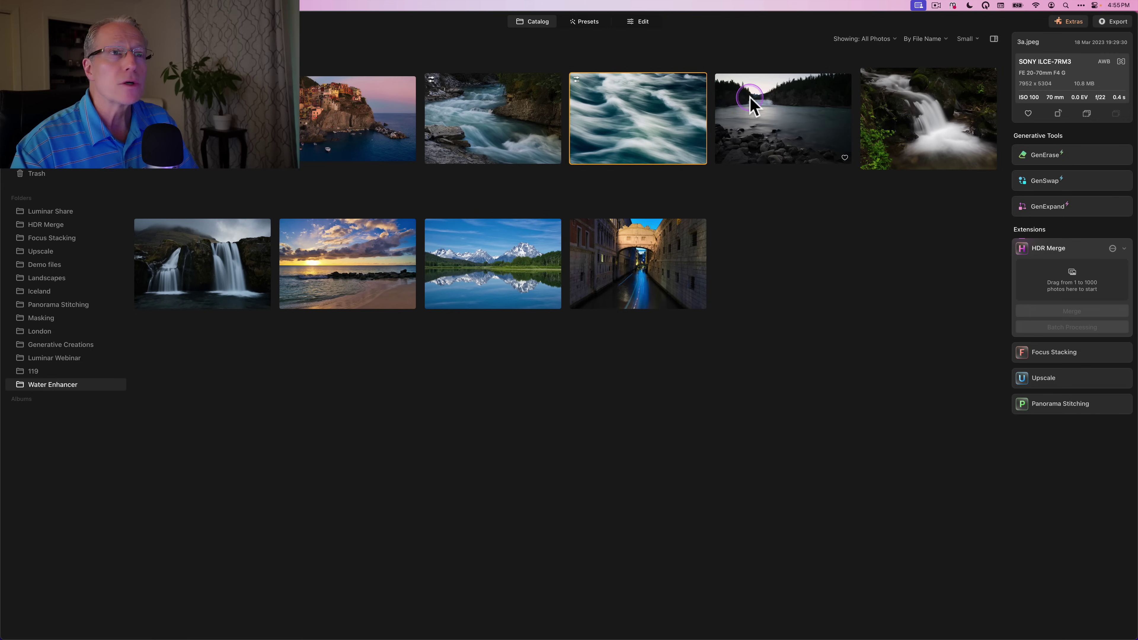
pyautogui.click(749, 96)
pyautogui.doubleClick(749, 96)
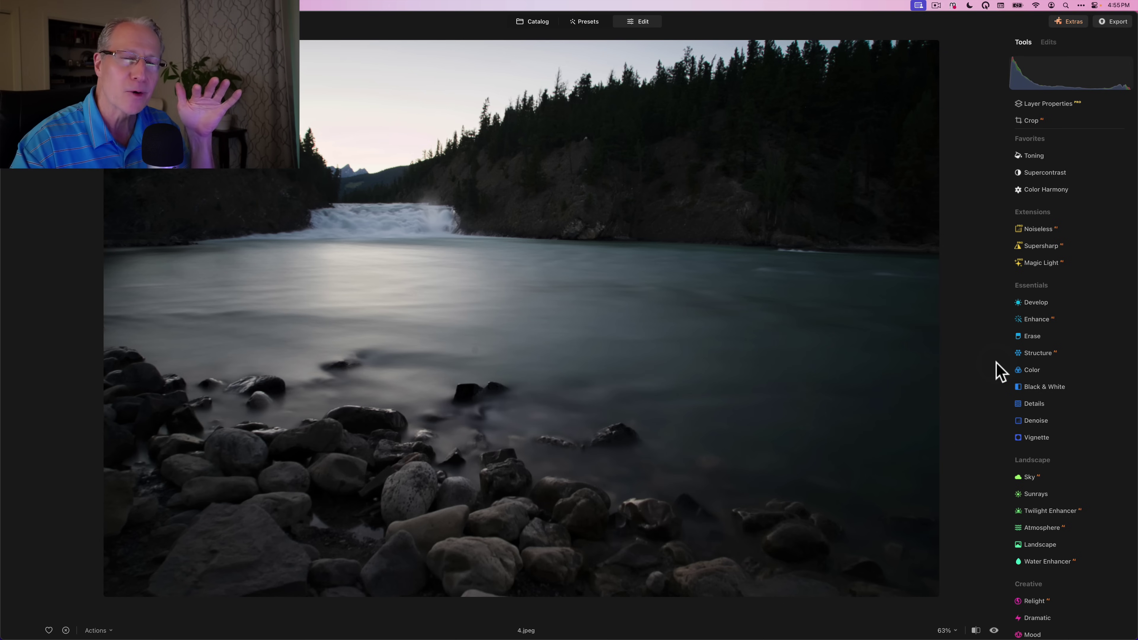
pyautogui.scroll(-5, 1067, 439)
pyautogui.click(1061, 466)
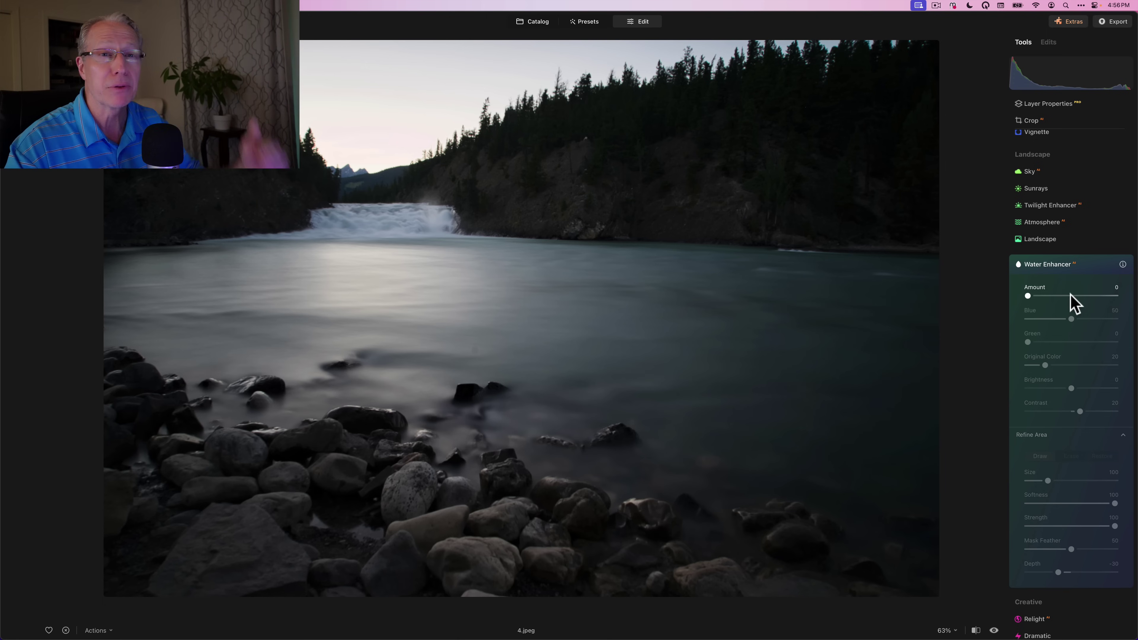
# Raise the Water Enhancer Amount on 4.jpeg to 79 and view the blue-teal result without the mask.
pyautogui.moveTo(1071, 296); pyautogui.dragTo(1097, 297)
pyautogui.moveTo(803, 347)
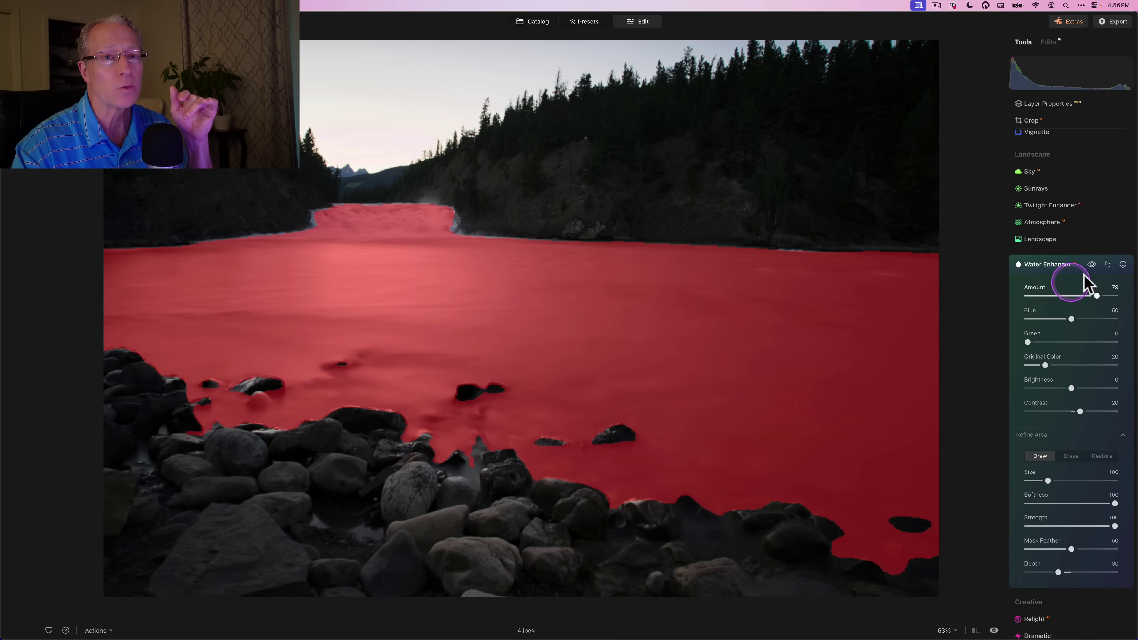
pyautogui.click(1091, 264)
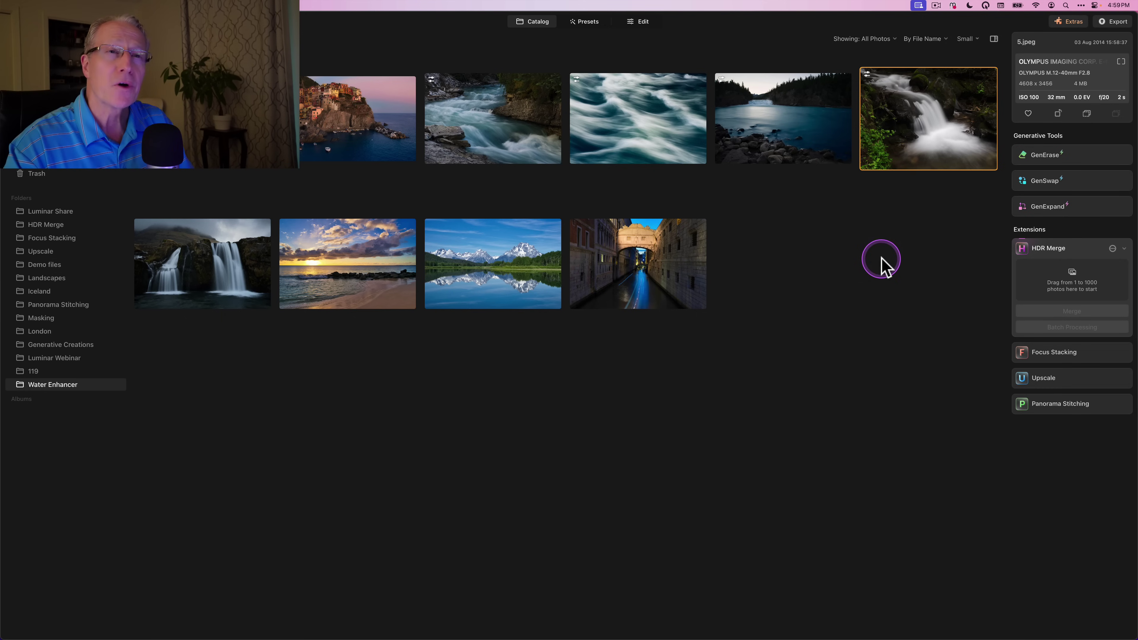
# Open the mossy waterfall 5.jpeg in Edit, set Water Enhancer Amount to 84, and toggle its preview.
pyautogui.press('e')
pyautogui.scroll(-5, 1042, 421)
pyautogui.click(1050, 375)
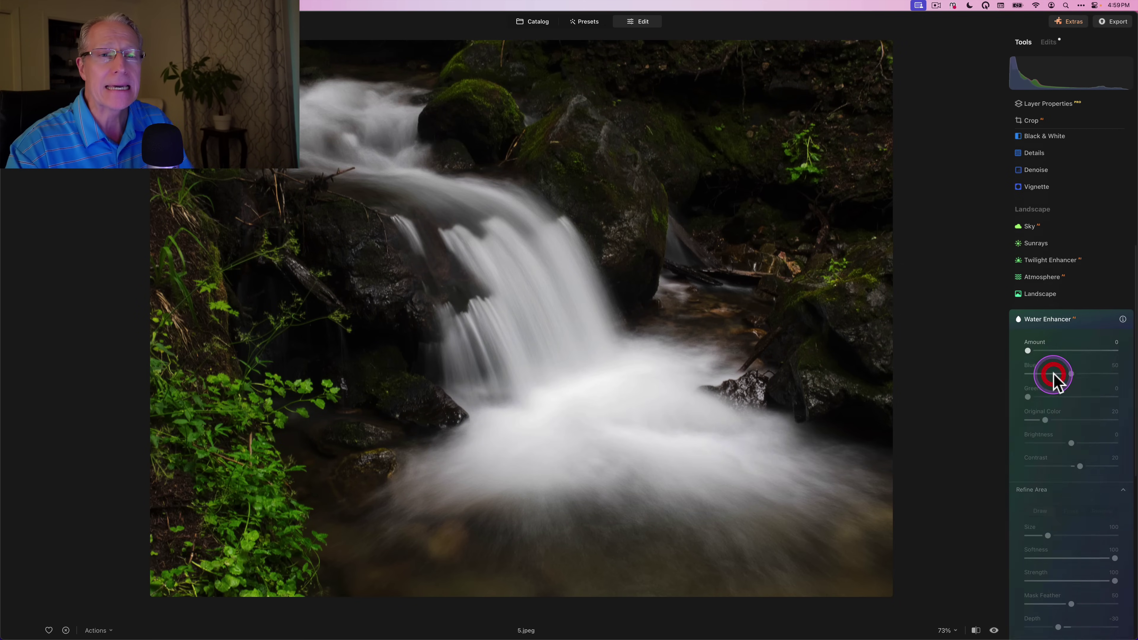
pyautogui.moveTo(1086, 278); pyautogui.dragTo(1103, 280)
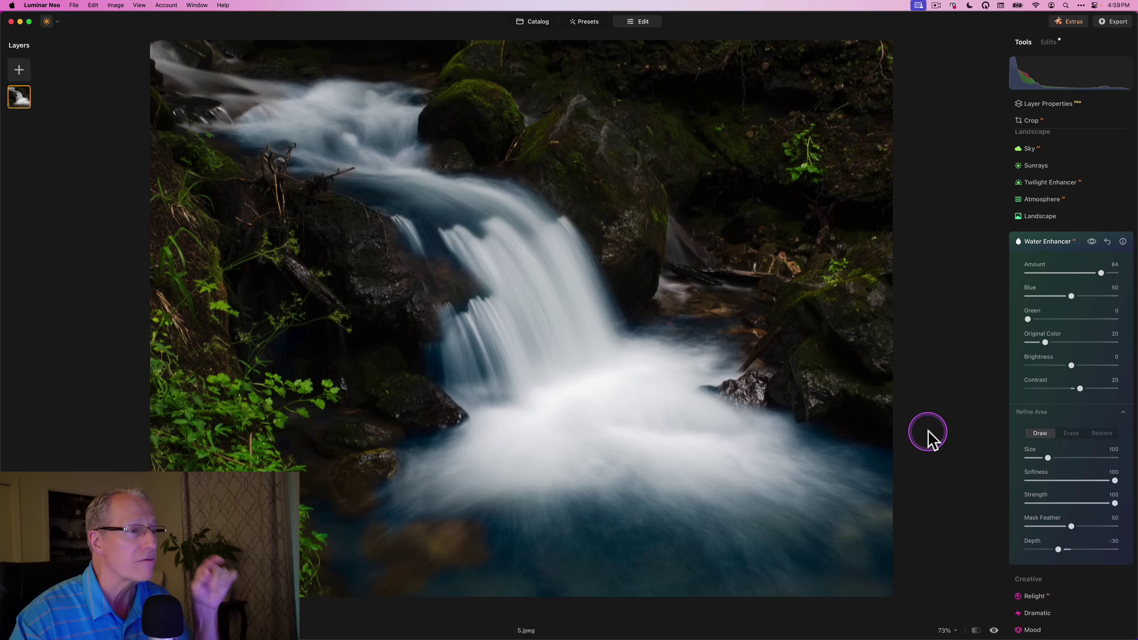
pyautogui.click(1092, 242)
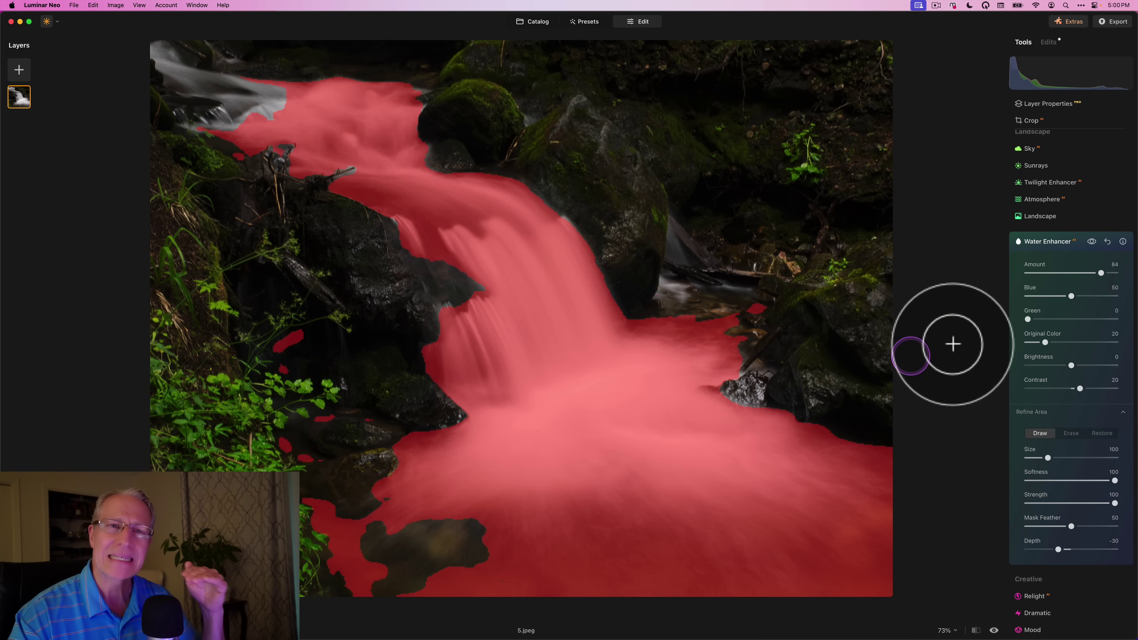
# Use the Draw brush to add the dark bottom-left pool and the grey top-left stream to the mask.
pyautogui.click(1040, 432)
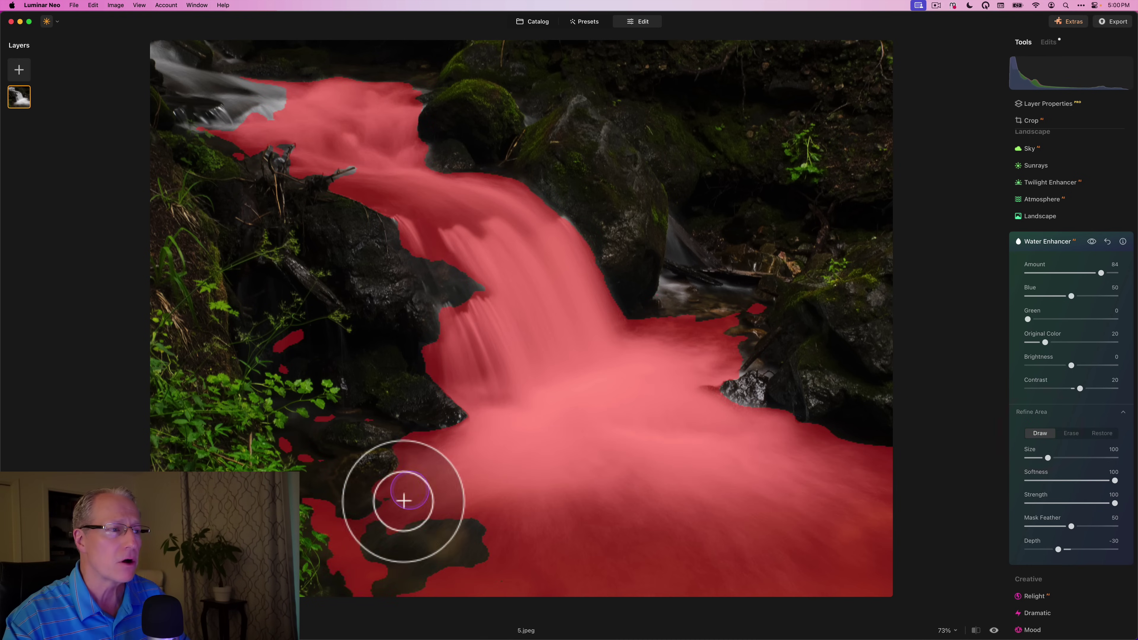
pyautogui.moveTo(546, 498)
pyautogui.mouseDown()
pyautogui.moveTo(393, 527)
pyautogui.moveTo(528, 534)
pyautogui.moveTo(435, 549)
pyautogui.moveTo(425, 573)
pyautogui.moveTo(465, 567)
pyautogui.moveTo(374, 588)
pyautogui.moveTo(482, 544)
pyautogui.moveTo(396, 528)
pyautogui.moveTo(358, 538)
pyautogui.moveTo(364, 584)
pyautogui.moveTo(529, 578)
pyautogui.moveTo(511, 569)
pyautogui.moveTo(518, 521)
pyautogui.mouseUp()
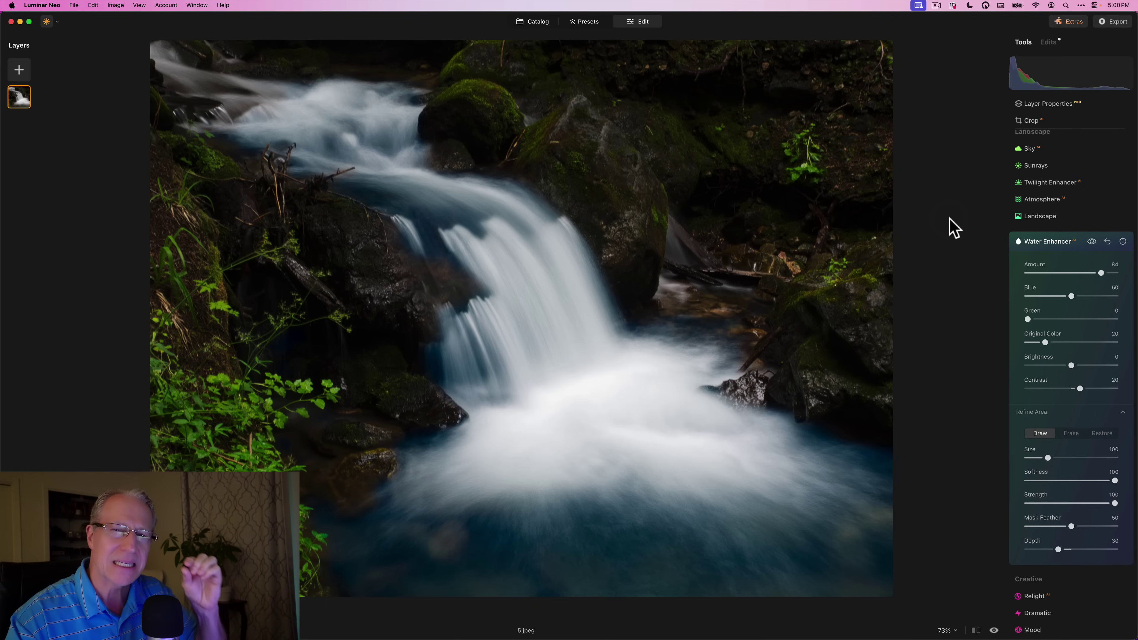
pyautogui.moveTo(477, 278)
pyautogui.mouseDown()
pyautogui.moveTo(417, 252)
pyautogui.moveTo(454, 309)
pyautogui.moveTo(450, 266)
pyautogui.moveTo(460, 260)
pyautogui.moveTo(497, 318)
pyautogui.moveTo(443, 222)
pyautogui.mouseUp()
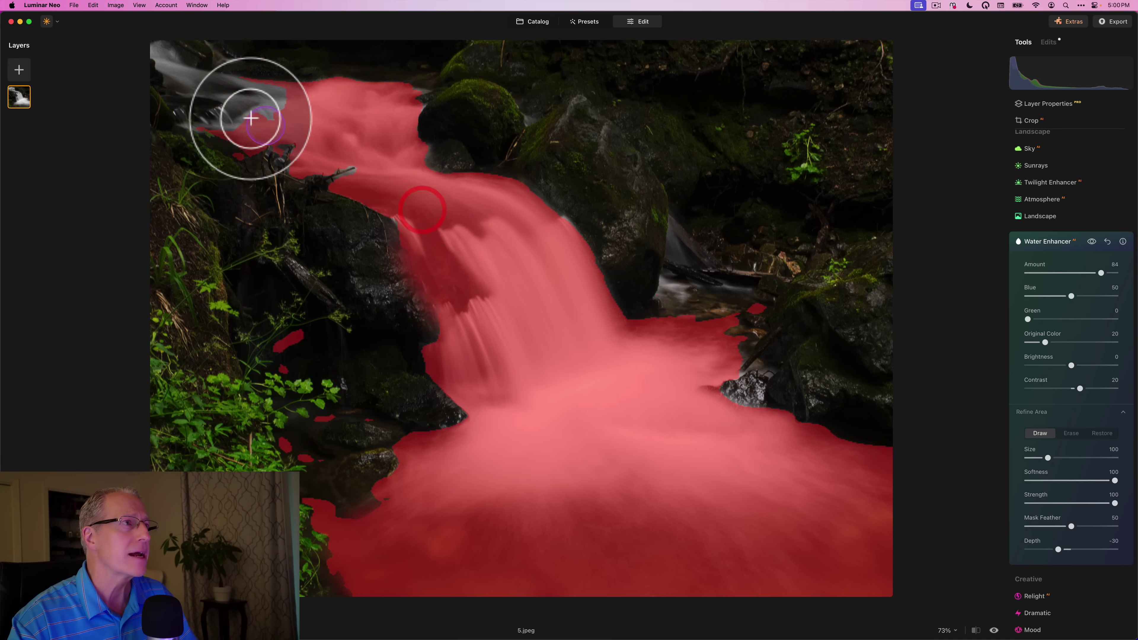
pyautogui.moveTo(211, 117)
pyautogui.mouseDown()
pyautogui.moveTo(240, 117)
pyautogui.moveTo(196, 106)
pyautogui.moveTo(270, 112)
pyautogui.moveTo(229, 98)
pyautogui.mouseUp()
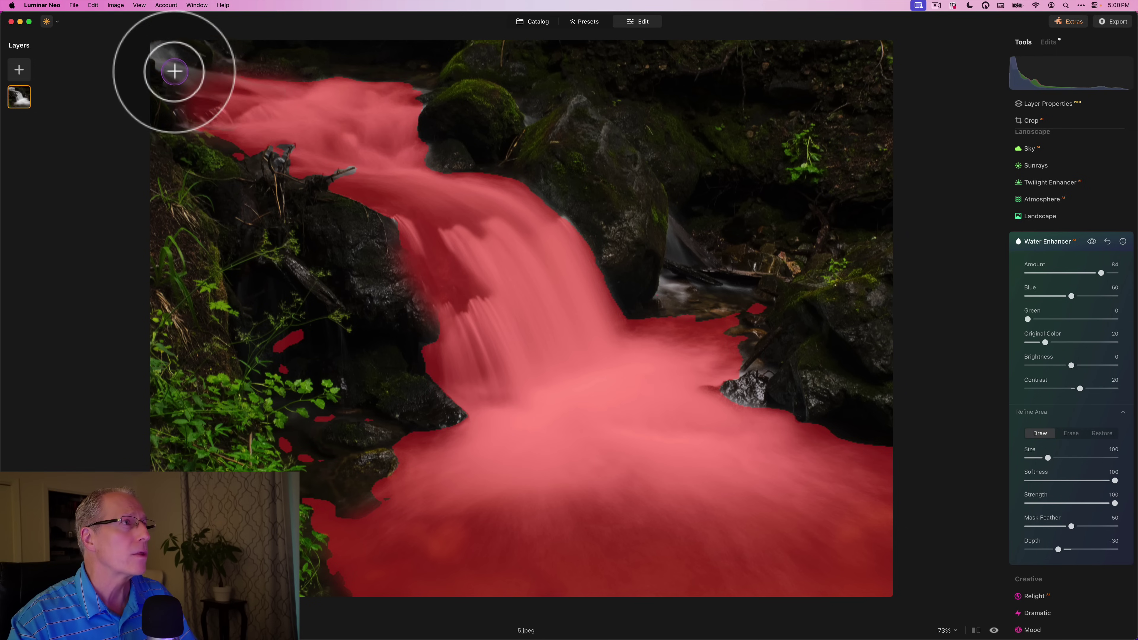
pyautogui.moveTo(172, 70)
pyautogui.mouseDown()
pyautogui.moveTo(168, 56)
pyautogui.moveTo(234, 109)
pyautogui.moveTo(362, 154)
pyautogui.mouseUp()
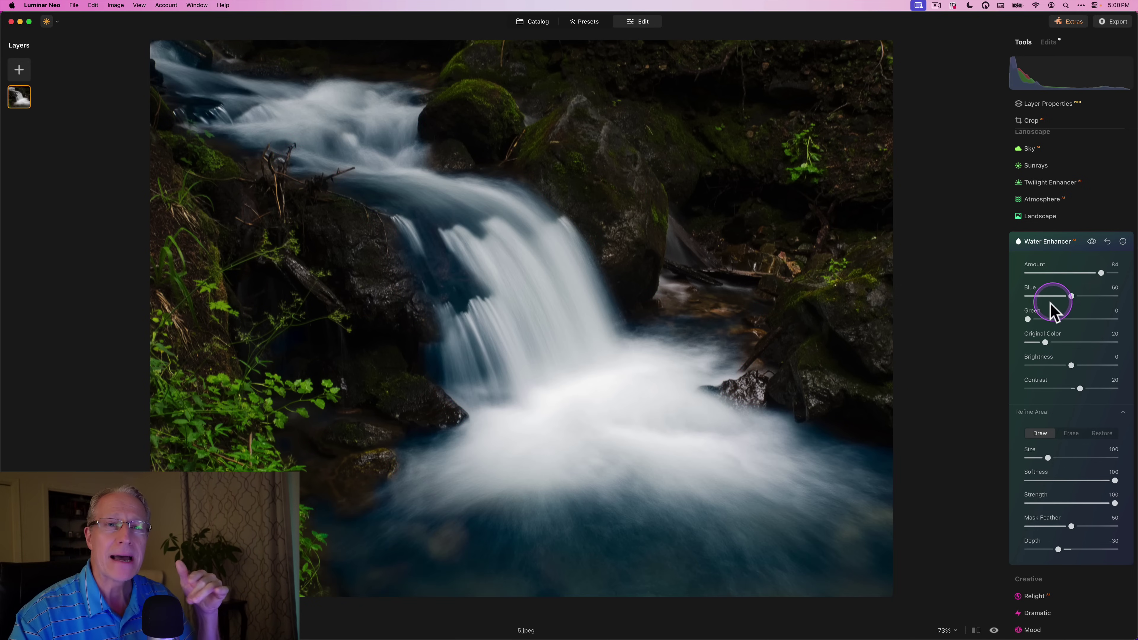
# Toggle Water Enhancer off and on for 5.jpeg, review the mask coverage, then return to the Catalog.
pyautogui.click(1091, 242)
pyautogui.click(1092, 242)
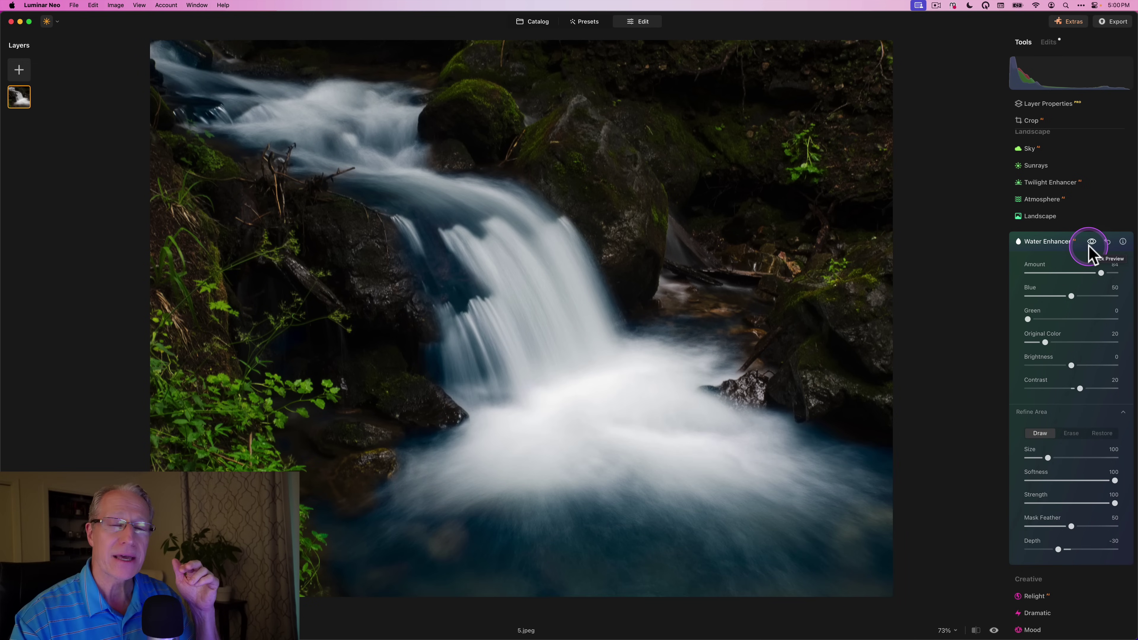
pyautogui.click(1060, 247)
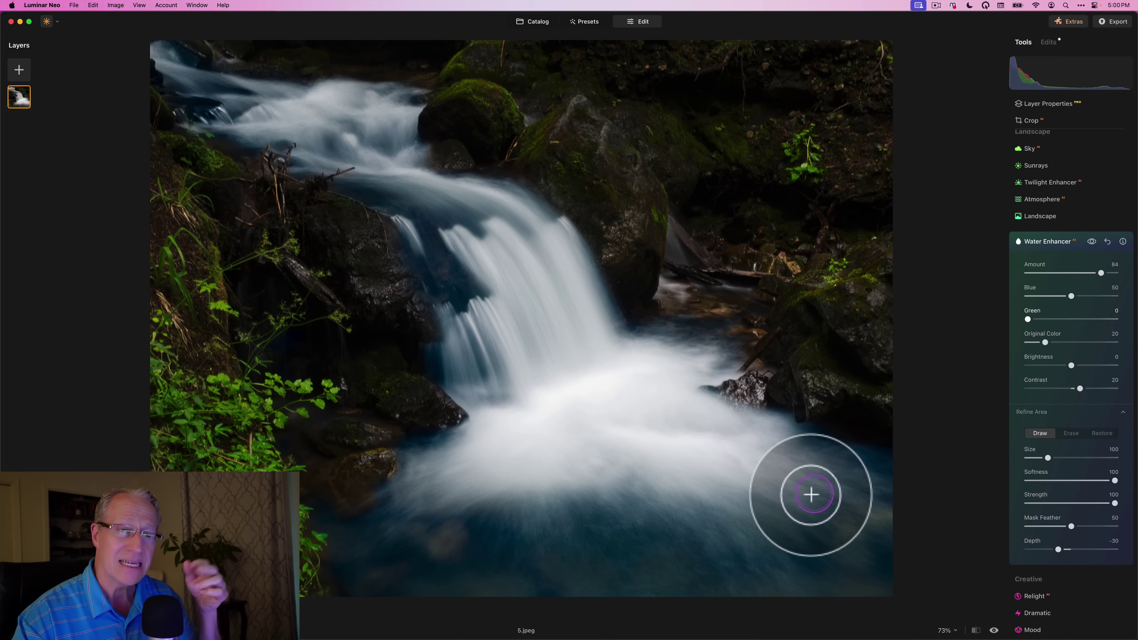
pyautogui.click(847, 545)
pyautogui.moveTo(848, 544)
pyautogui.mouseDown()
pyautogui.moveTo(399, 541)
pyautogui.moveTo(434, 546)
pyautogui.moveTo(425, 540)
pyautogui.mouseUp()
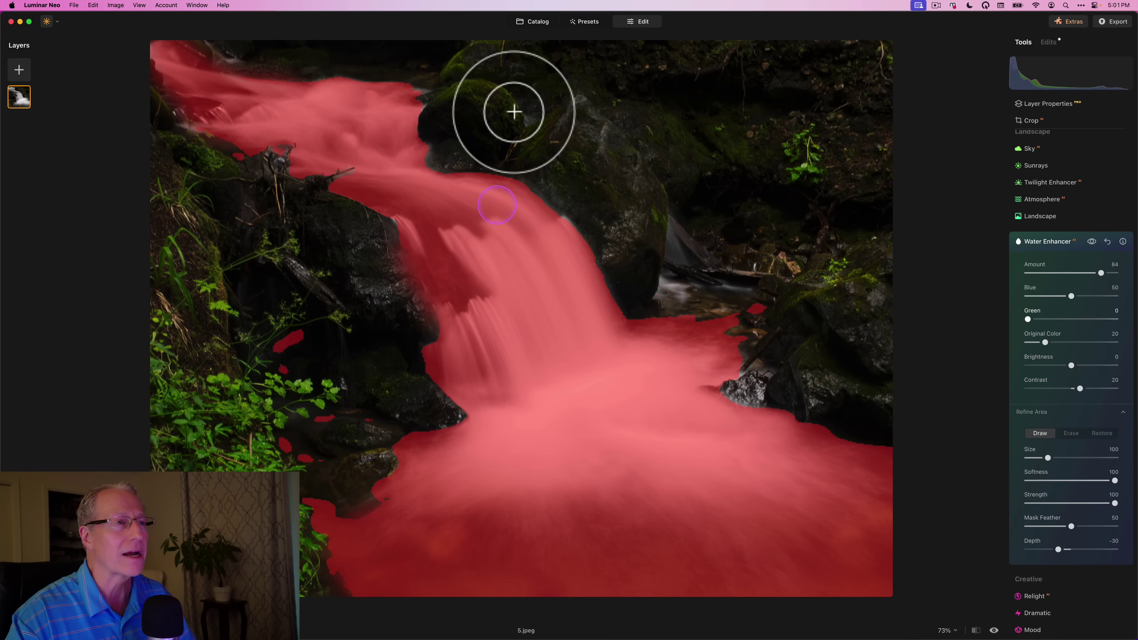
pyautogui.click(539, 21)
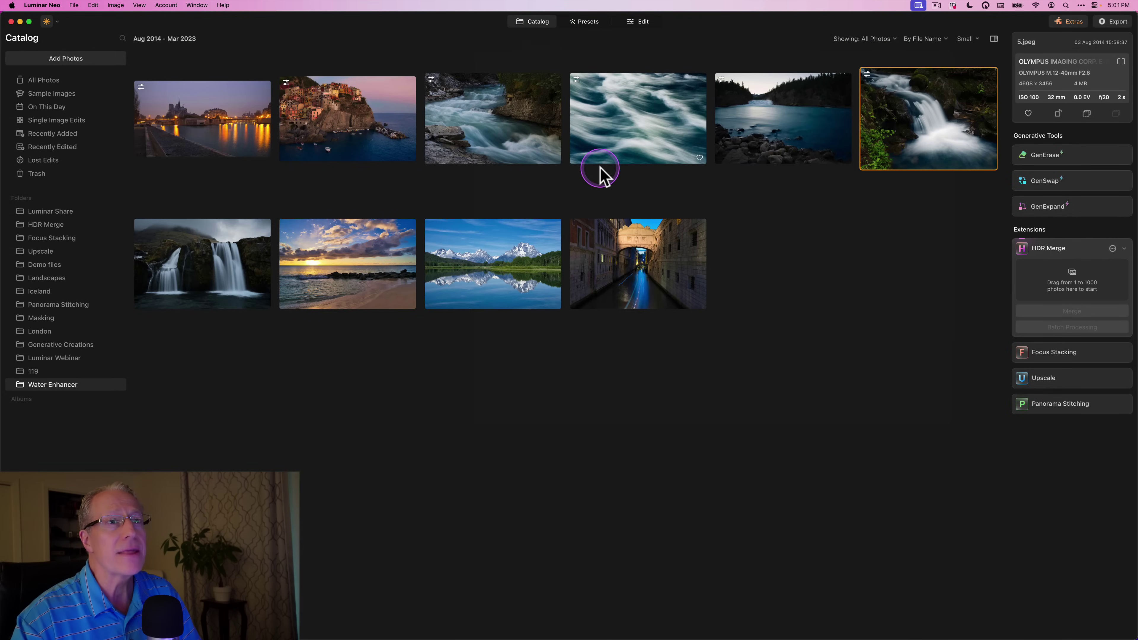
# Open the twin-waterfall photo 6.jpeg in Edit and set Water Enhancer Amount to 75.
pyautogui.click(169, 274)
pyautogui.doubleClick(169, 275)
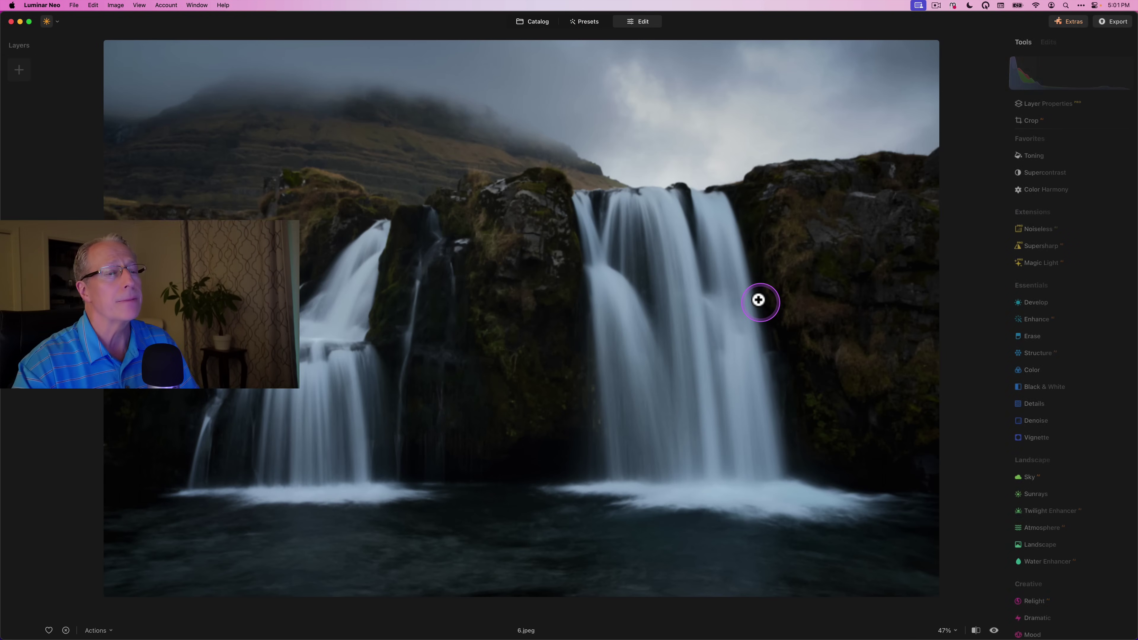
pyautogui.scroll(-3, 1015, 408)
pyautogui.click(1049, 470)
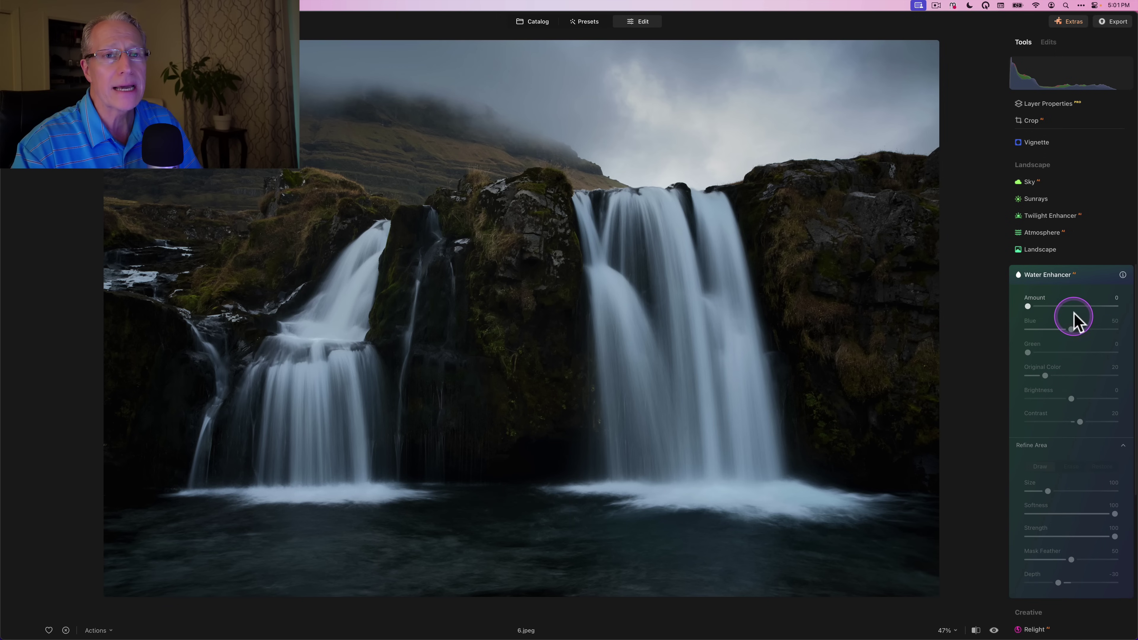
pyautogui.moveTo(1077, 308)
pyautogui.mouseDown()
pyautogui.moveTo(1106, 306)
pyautogui.moveTo(1094, 308)
pyautogui.mouseUp()
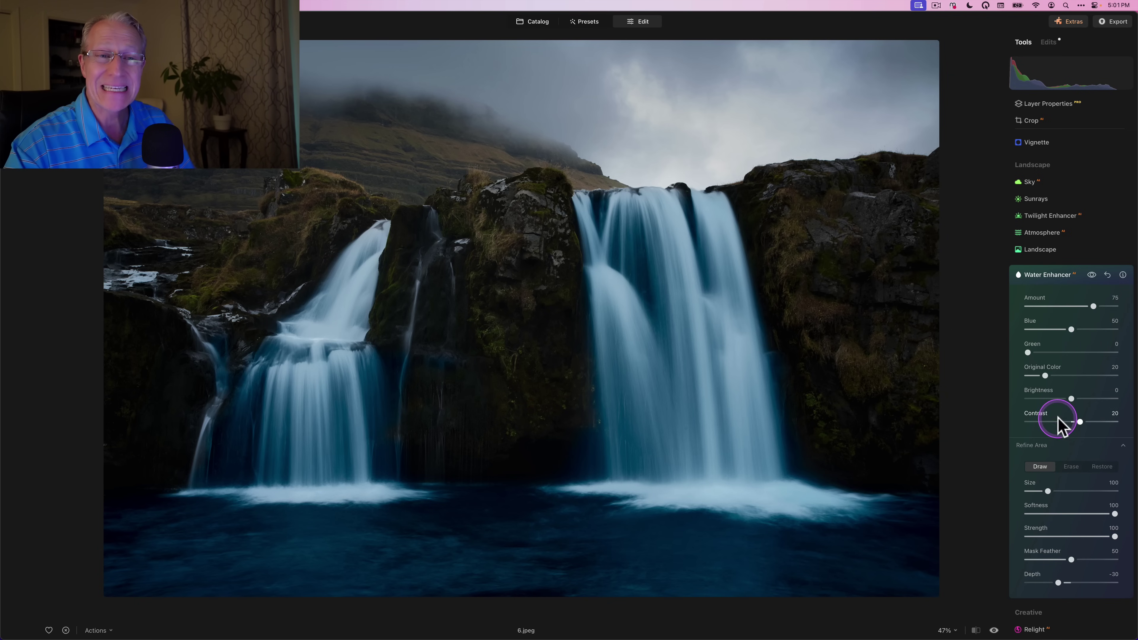
# Erase the left and right waterfalls from 6.jpeg's water mask with a size-196 Erase brush.
pyautogui.click(1076, 468)
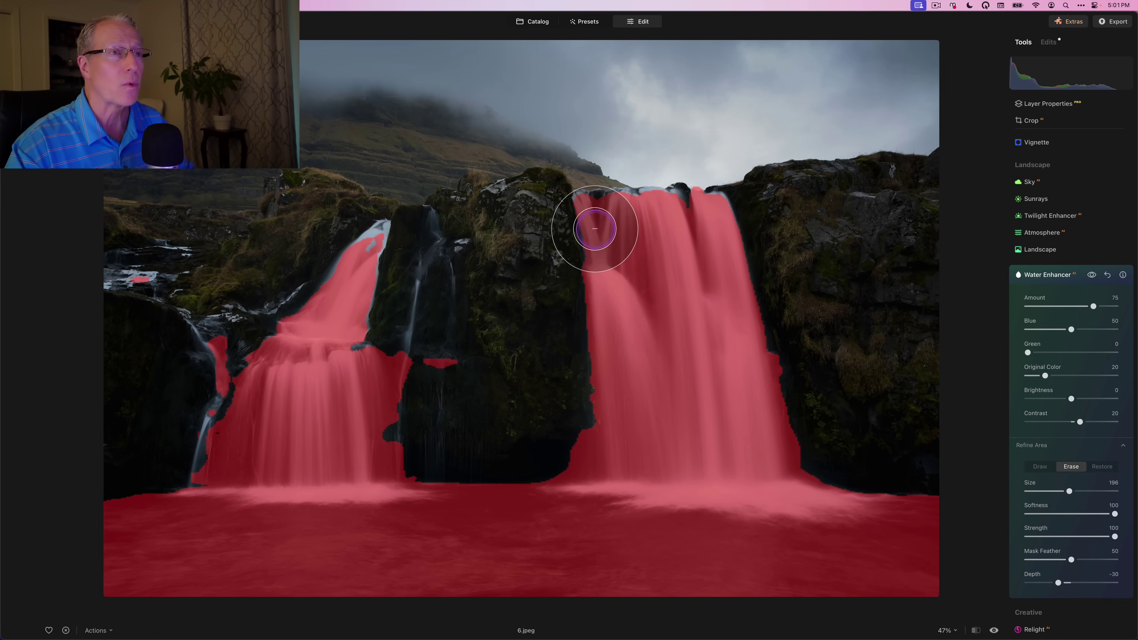
pyautogui.moveTo(584, 213); pyautogui.dragTo(739, 211)
pyautogui.moveTo(750, 354)
pyautogui.mouseDown()
pyautogui.moveTo(794, 451)
pyautogui.moveTo(532, 455)
pyautogui.moveTo(599, 336)
pyautogui.moveTo(623, 208)
pyautogui.moveTo(667, 326)
pyautogui.moveTo(666, 372)
pyautogui.moveTo(654, 275)
pyautogui.moveTo(699, 363)
pyautogui.moveTo(574, 397)
pyautogui.moveTo(662, 404)
pyautogui.moveTo(719, 323)
pyautogui.mouseUp()
pyautogui.moveTo(463, 311)
pyautogui.mouseDown()
pyautogui.moveTo(357, 232)
pyautogui.moveTo(323, 318)
pyautogui.moveTo(404, 280)
pyautogui.moveTo(380, 345)
pyautogui.moveTo(457, 366)
pyautogui.moveTo(310, 395)
pyautogui.moveTo(413, 436)
pyautogui.moveTo(345, 452)
pyautogui.moveTo(212, 452)
pyautogui.moveTo(213, 331)
pyautogui.moveTo(185, 299)
pyautogui.moveTo(119, 266)
pyautogui.moveTo(158, 264)
pyautogui.moveTo(209, 389)
pyautogui.moveTo(370, 382)
pyautogui.moveTo(261, 298)
pyautogui.moveTo(346, 351)
pyautogui.moveTo(306, 337)
pyautogui.moveTo(185, 463)
pyautogui.moveTo(215, 452)
pyautogui.moveTo(552, 450)
pyautogui.moveTo(719, 472)
pyautogui.moveTo(878, 457)
pyautogui.mouseUp()
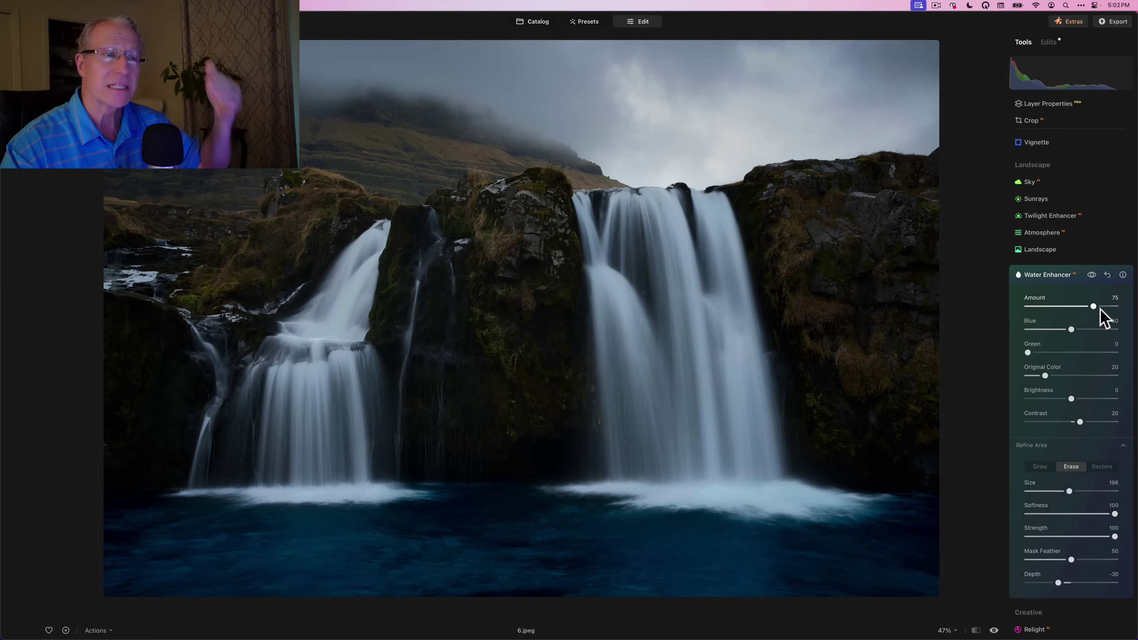
pyautogui.click(1100, 283)
pyautogui.click(1091, 277)
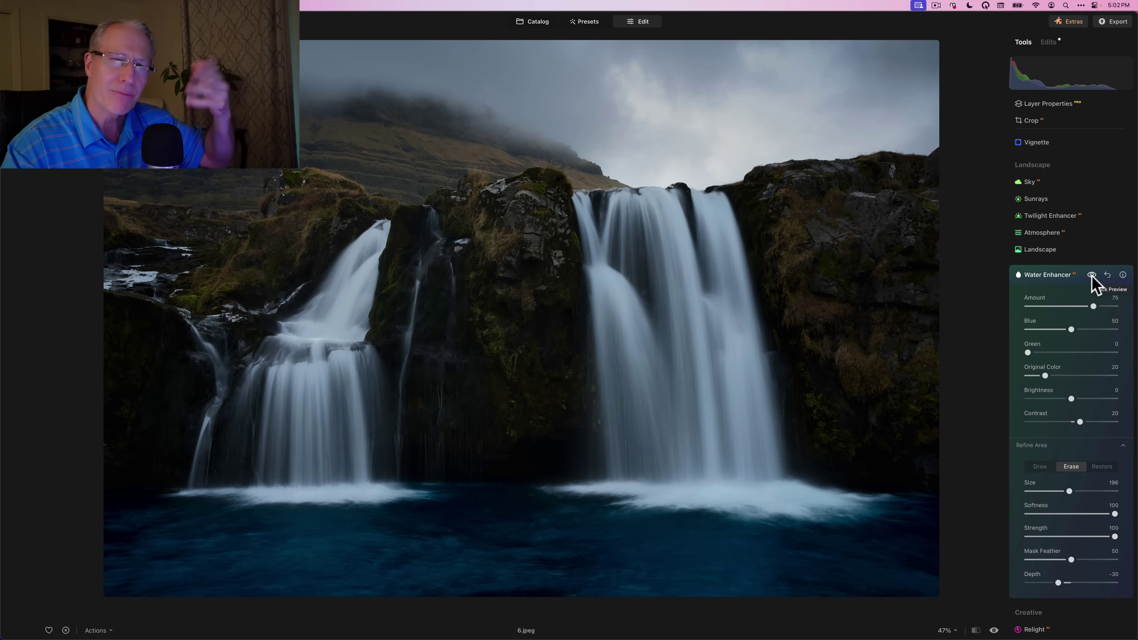
pyautogui.click(1091, 278)
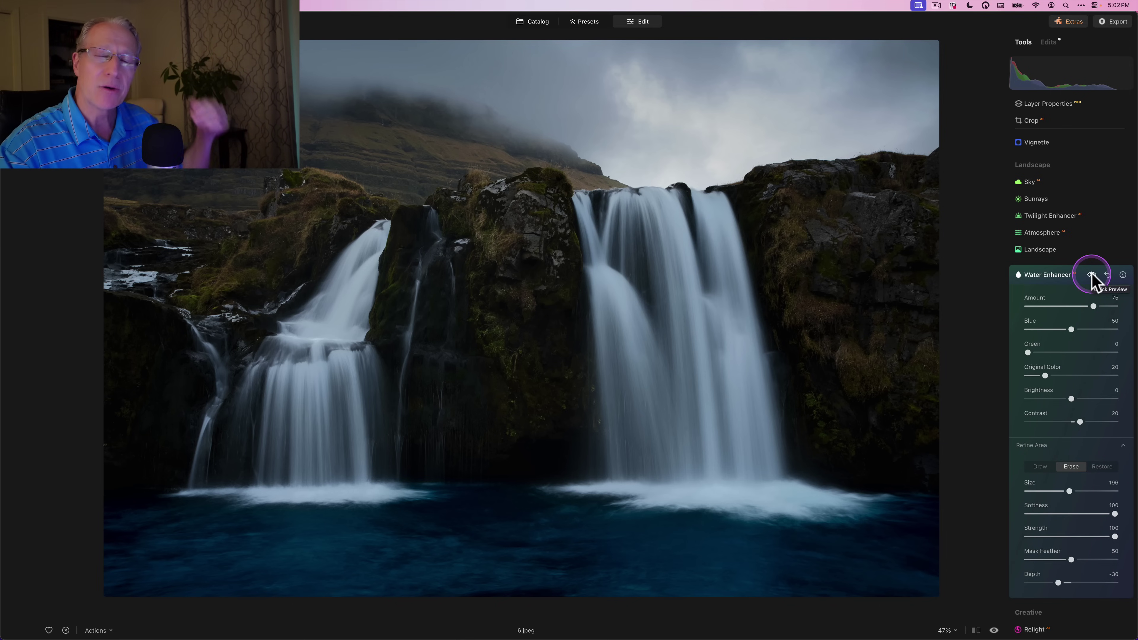
pyautogui.click(1091, 278)
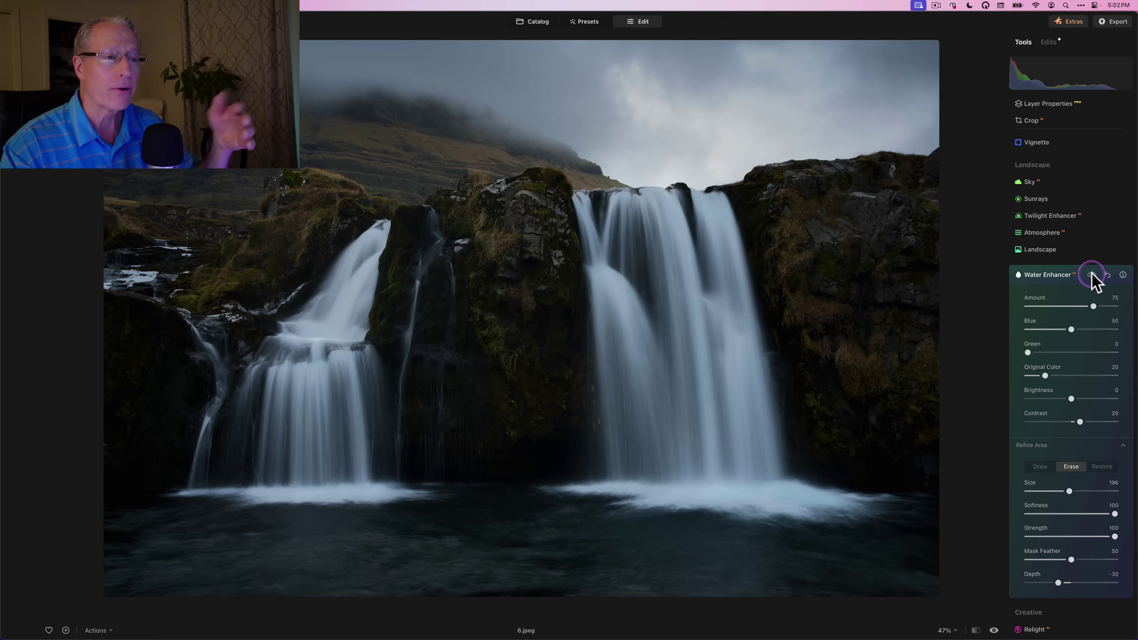
pyautogui.click(1092, 277)
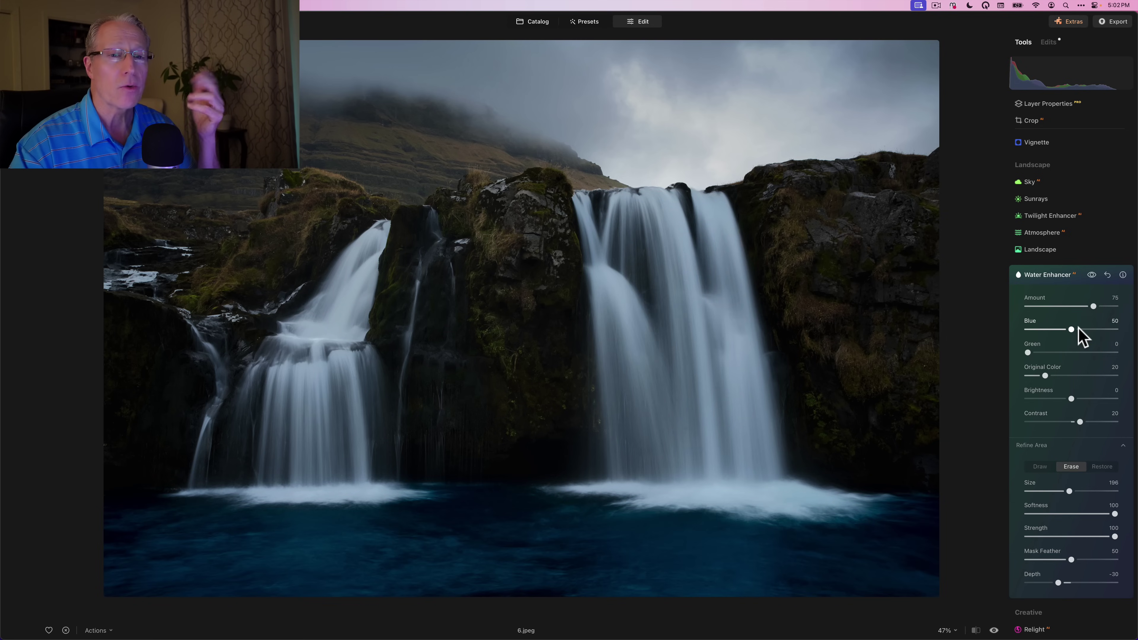
pyautogui.click(1062, 394)
pyautogui.click(1071, 547)
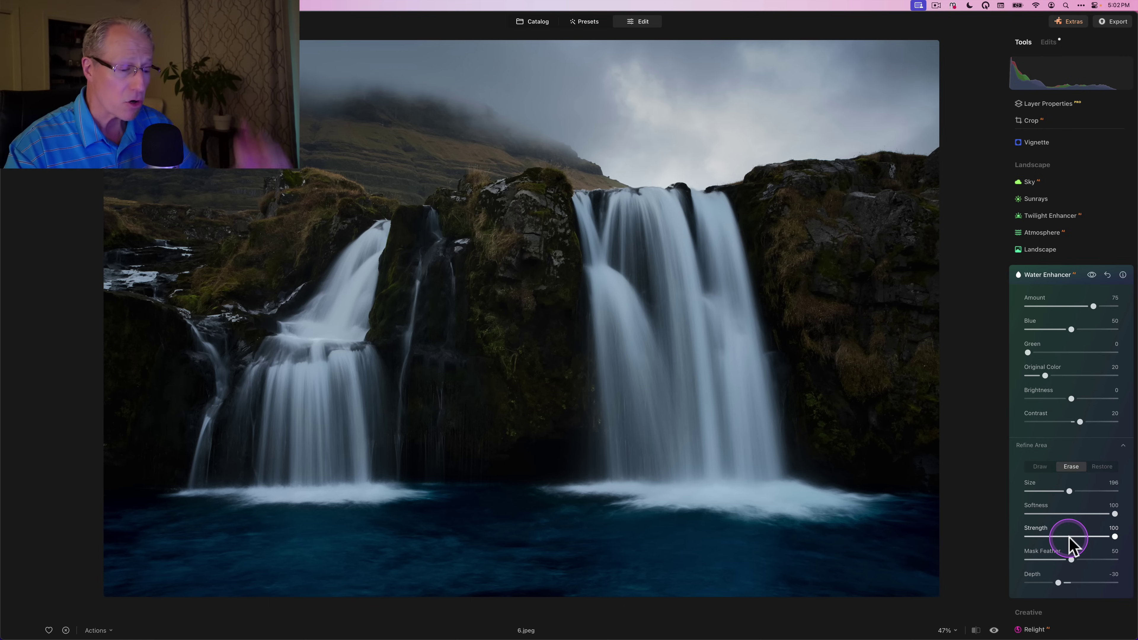
# Return to the Catalog and open the beach sunset photo 7.jpeg in Edit.
pyautogui.click(565, 298)
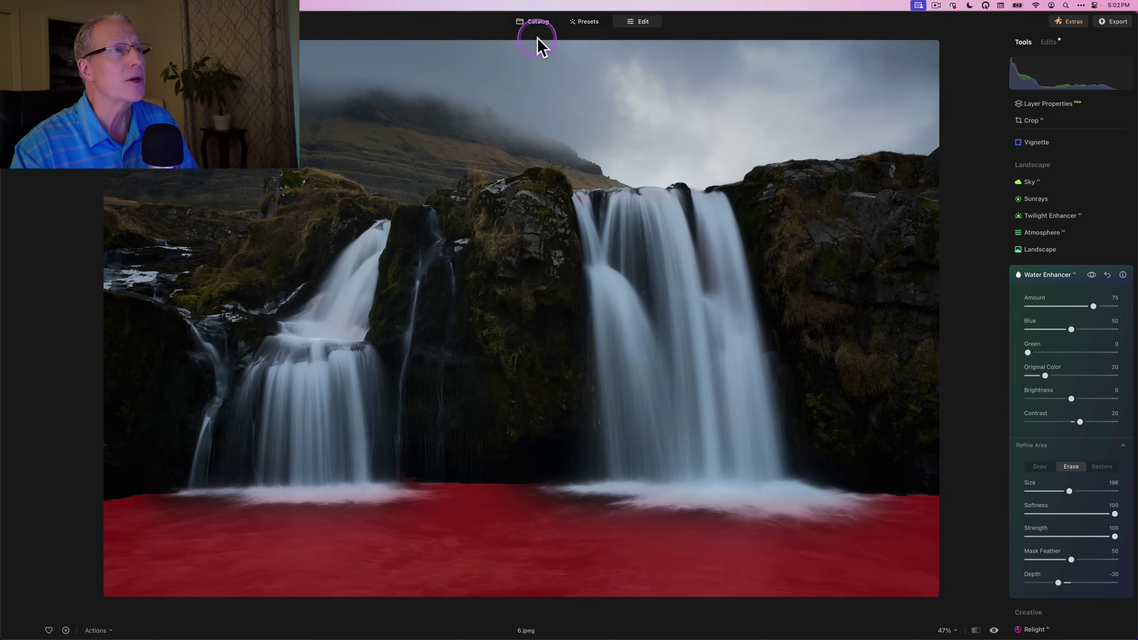
pyautogui.click(536, 22)
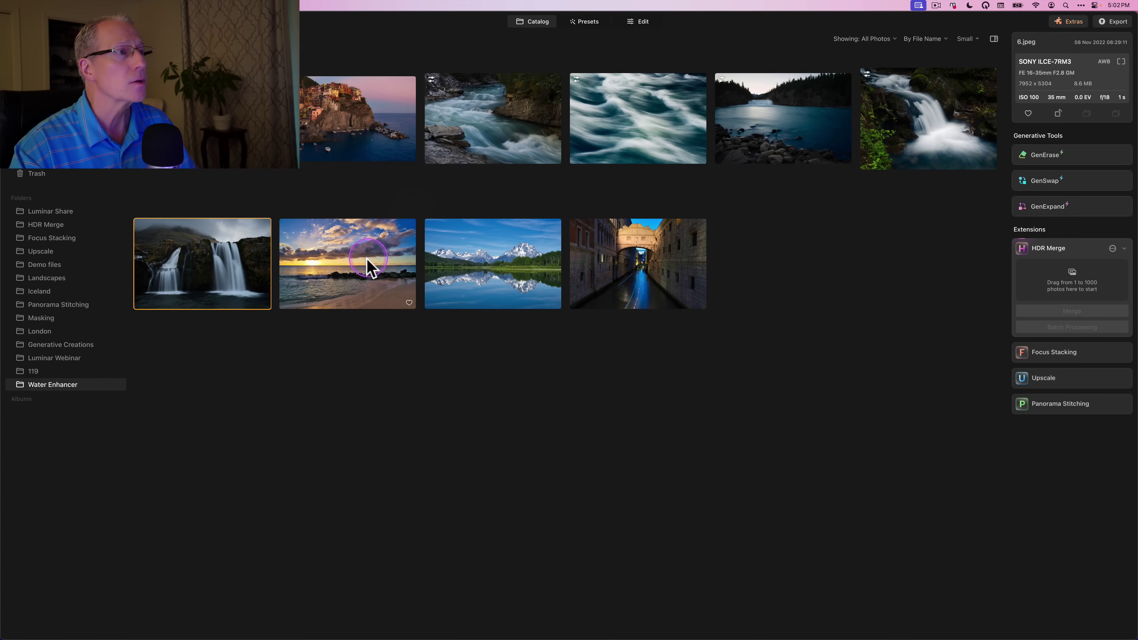
pyautogui.click(367, 257)
pyautogui.doubleClick(366, 260)
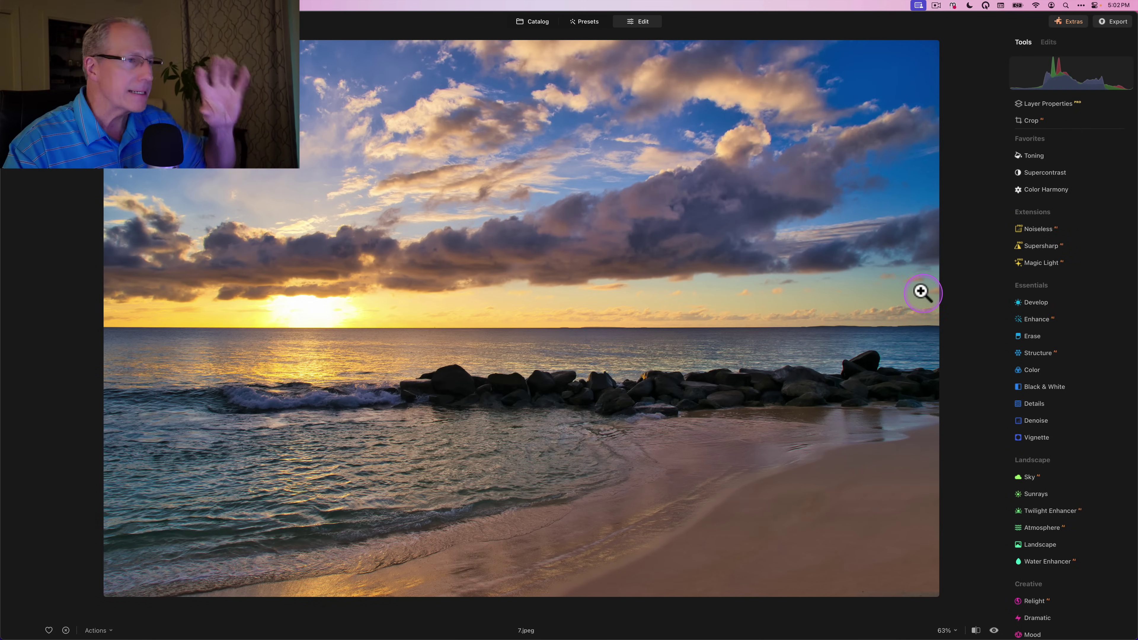
# Expand Water Enhancer for the sunset photo and set its Amount to 70.
pyautogui.scroll(-3, 1057, 434)
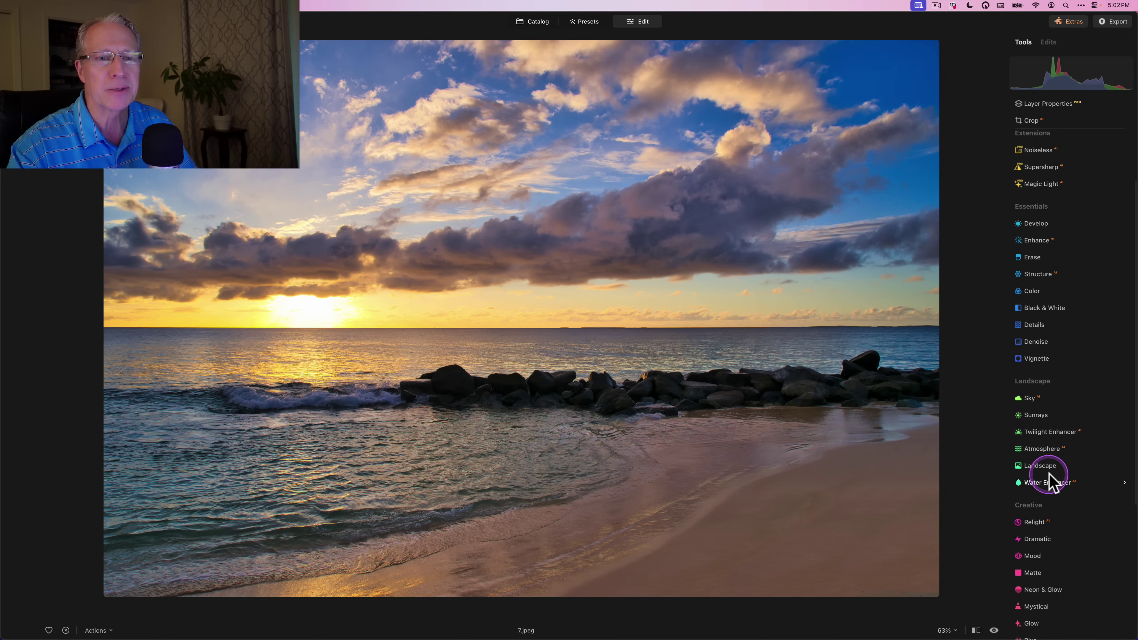
pyautogui.click(1049, 474)
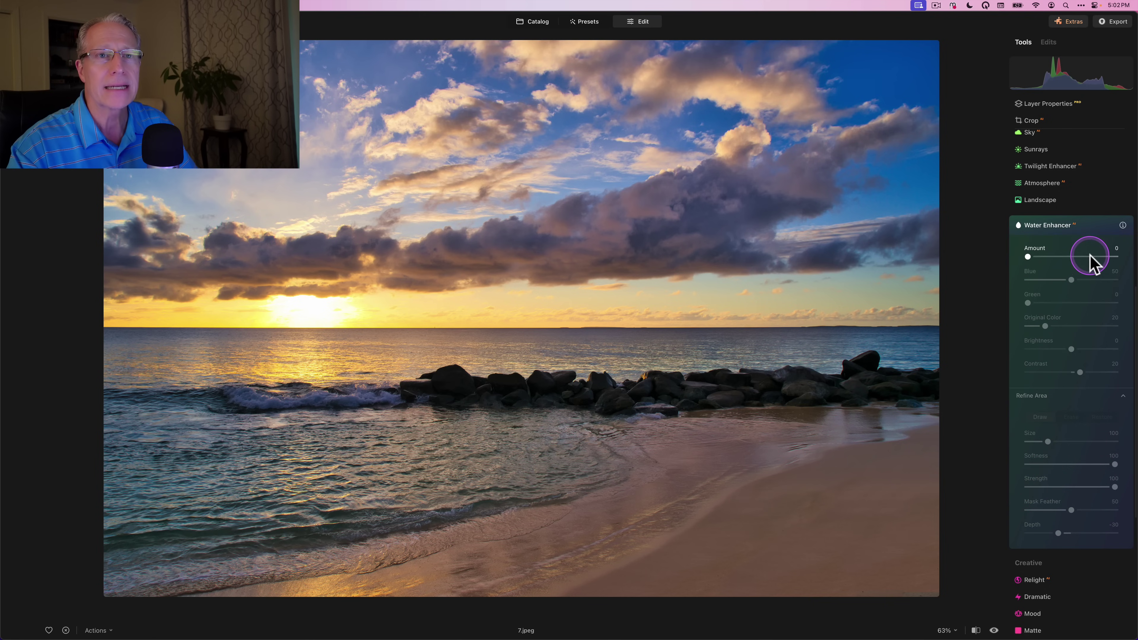
pyautogui.click(1089, 256)
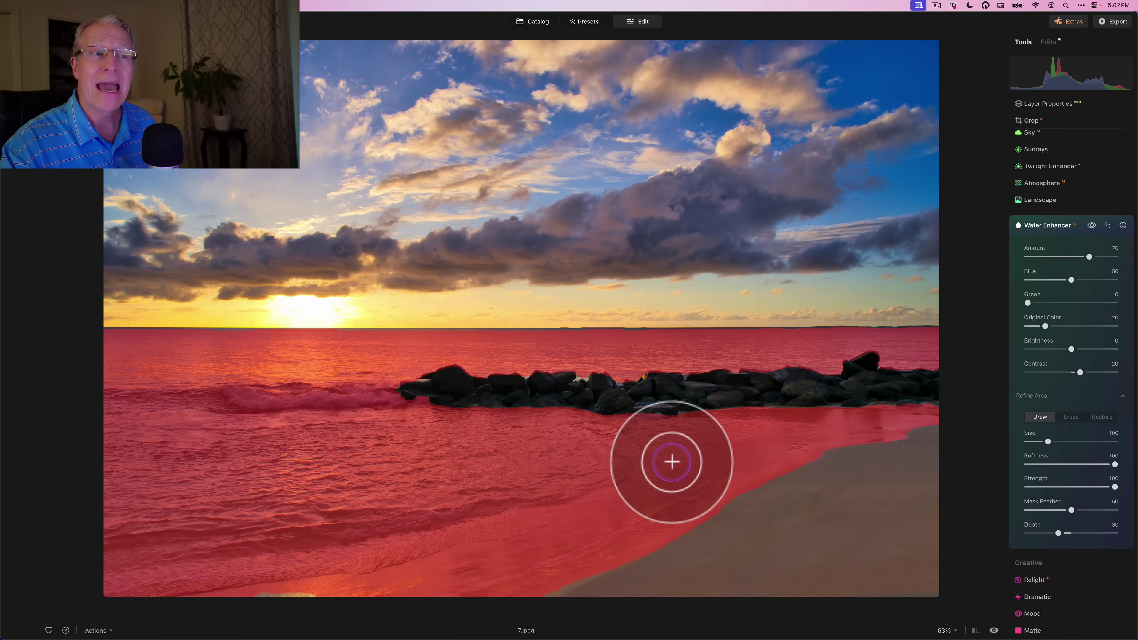
pyautogui.click(625, 473)
# Paint the Draw brush across the sea to extend 7.jpeg's water mask.
pyautogui.moveTo(625, 473)
pyautogui.mouseDown()
pyautogui.moveTo(696, 473)
pyautogui.moveTo(737, 448)
pyautogui.moveTo(987, 397)
pyautogui.mouseUp()
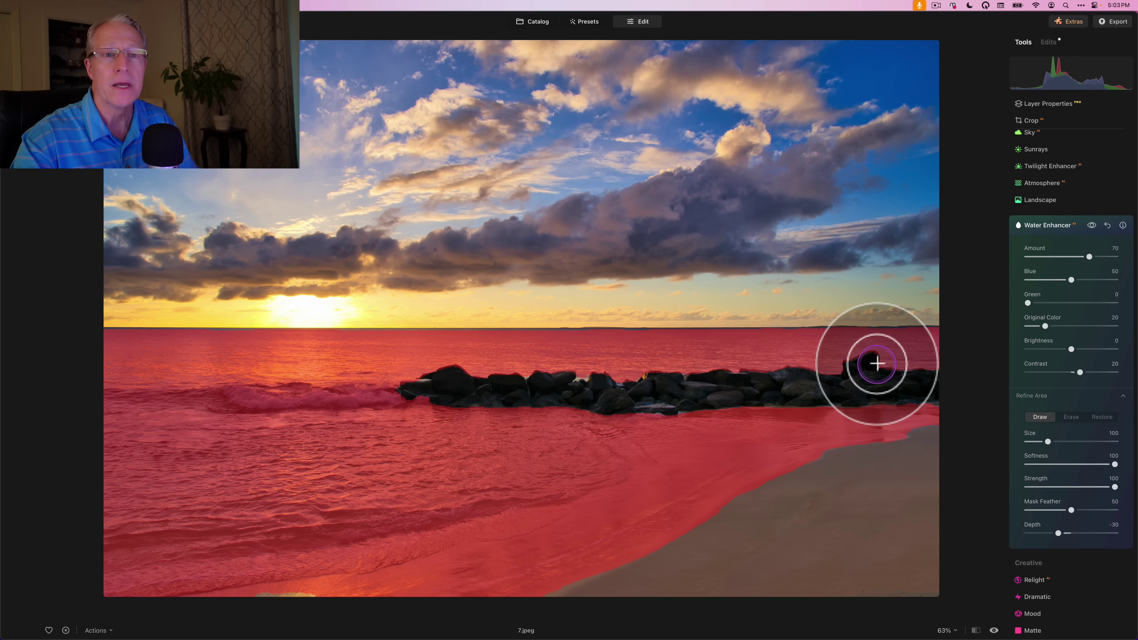
# With Erase at Strength 32 and Size 172, trim the mask off the wet sand along the shoreline.
pyautogui.click(1072, 417)
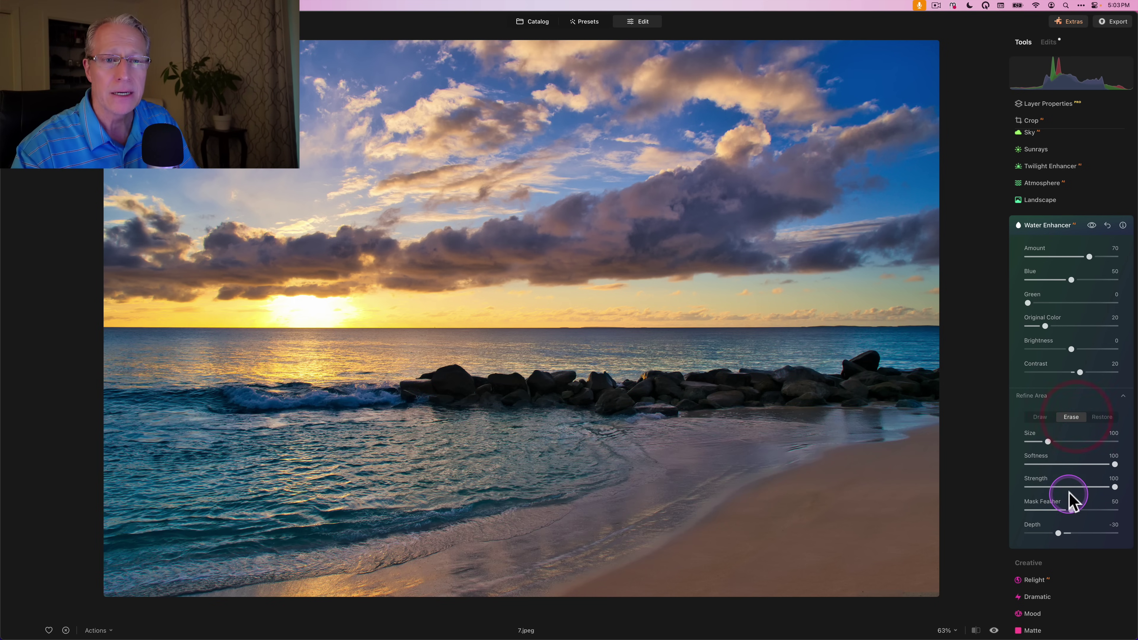
pyautogui.moveTo(1069, 489); pyautogui.dragTo(1055, 487)
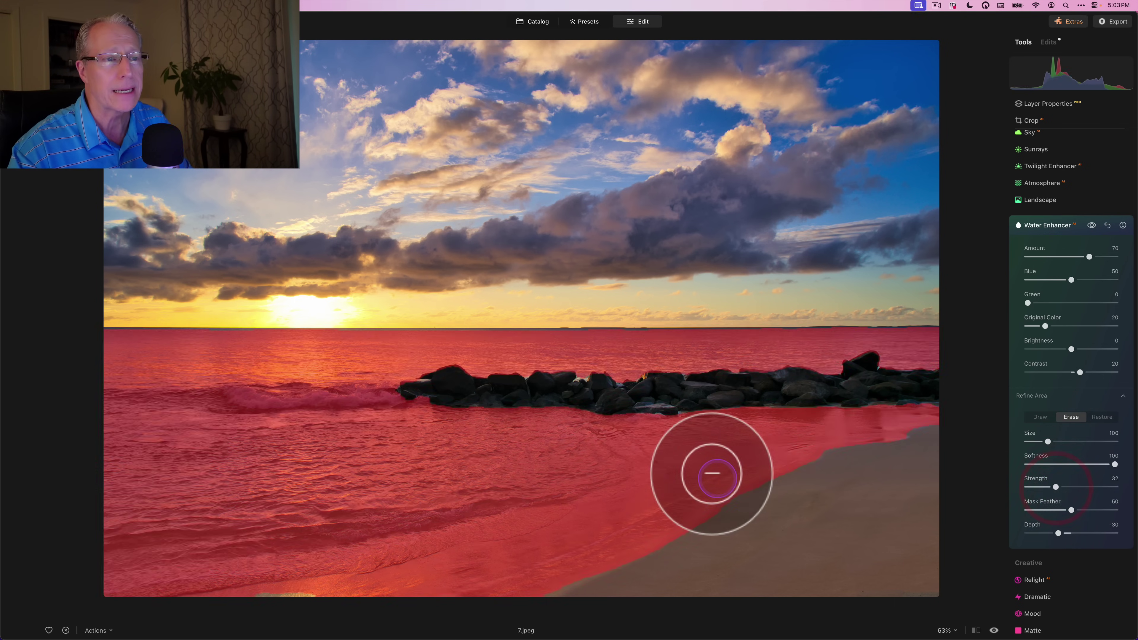
pyautogui.press(']')
pyautogui.press(']')
pyautogui.press(']')
pyautogui.press(']')
pyautogui.press(']')
pyautogui.press(']')
pyautogui.press(']')
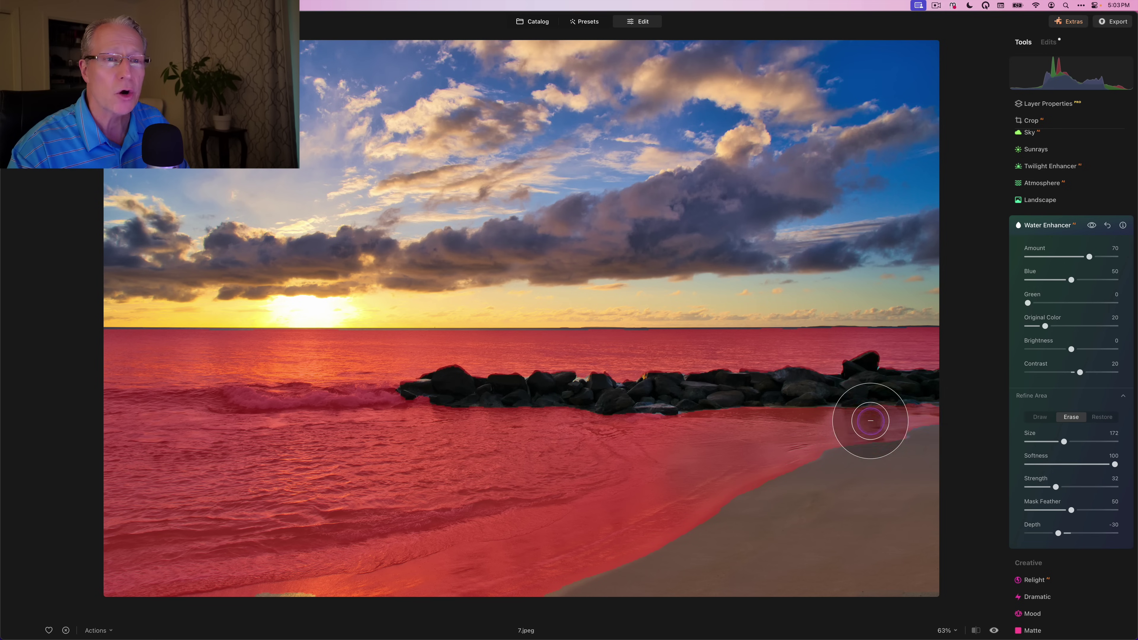
pyautogui.click(663, 512)
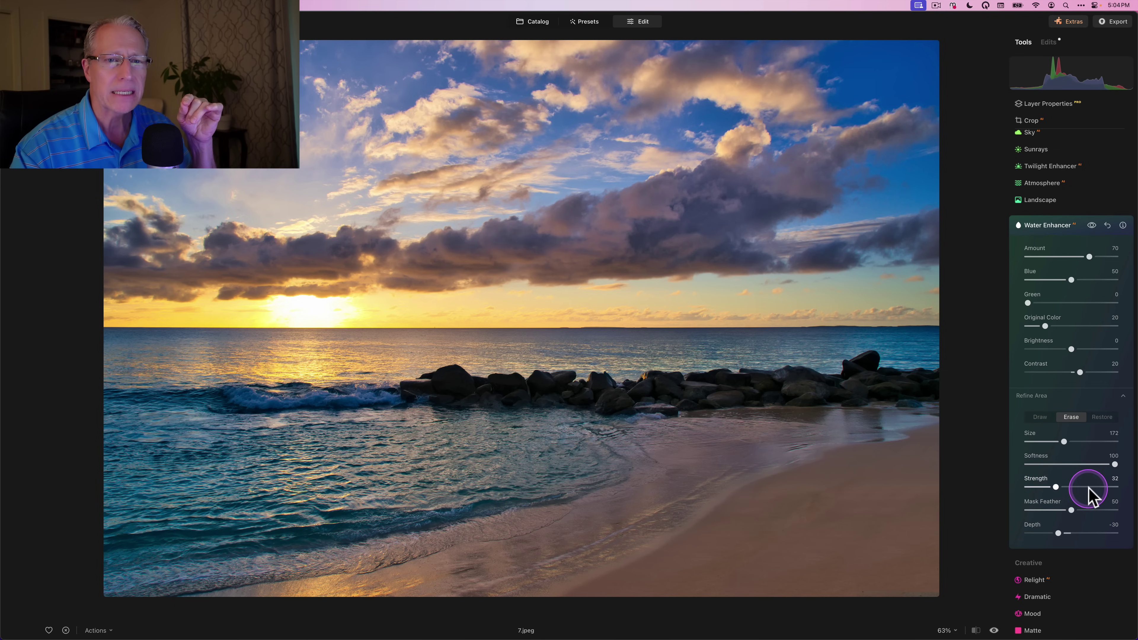
# Raise Erase Strength to 65 and erase the water mask along the shoreline near the rocks.
pyautogui.click(1086, 487)
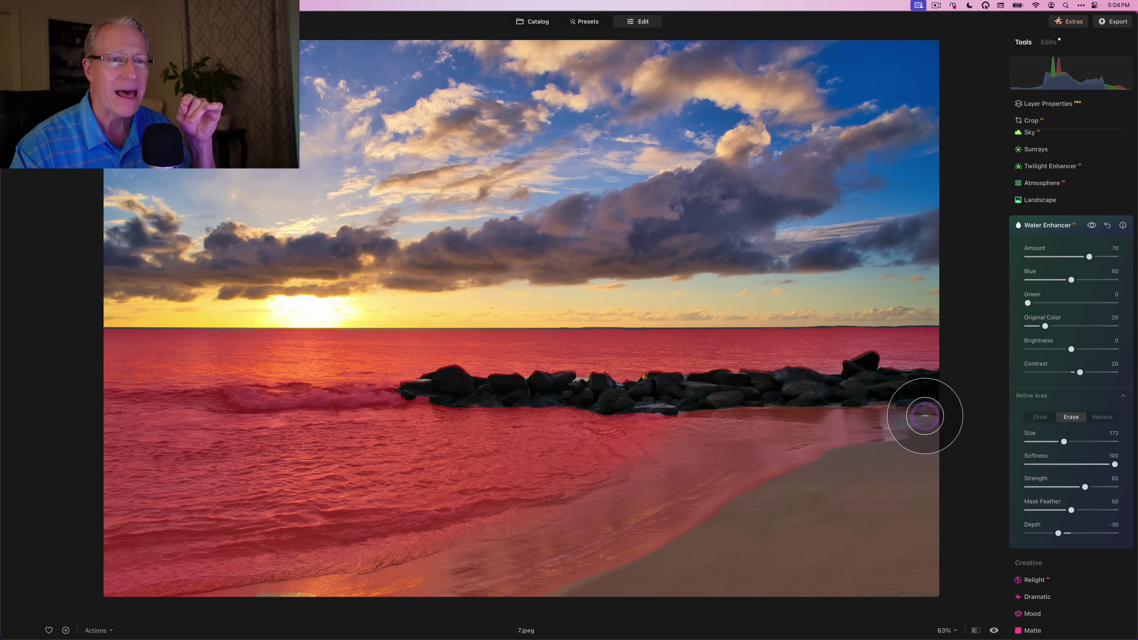
pyautogui.moveTo(924, 415)
pyautogui.mouseDown()
pyautogui.moveTo(864, 423)
pyautogui.moveTo(855, 443)
pyautogui.moveTo(847, 422)
pyautogui.moveTo(836, 445)
pyautogui.moveTo(885, 431)
pyautogui.mouseUp()
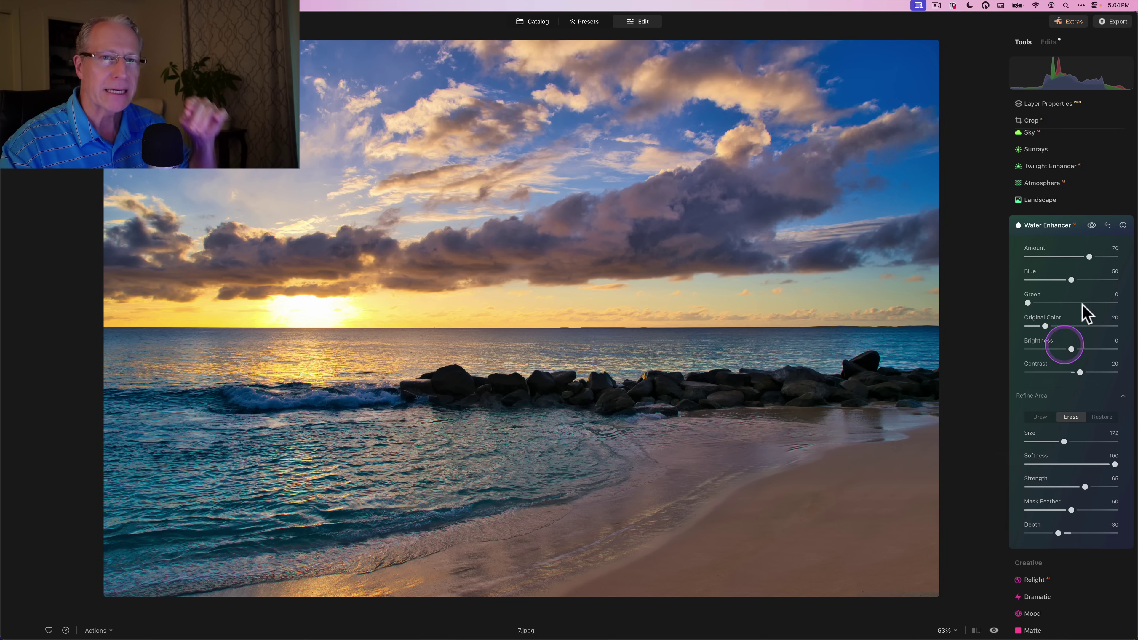
pyautogui.click(1073, 284)
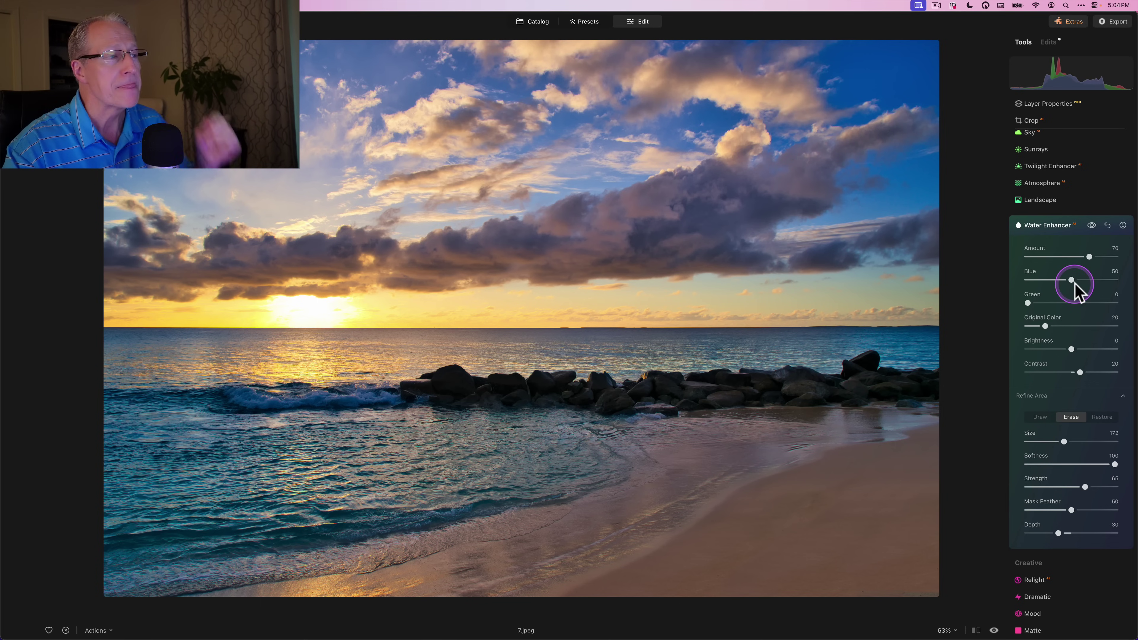
# Set Erase Strength to 79 and erase the mask over the waves, shrinking the brush to 76, then 52.
pyautogui.click(1045, 459)
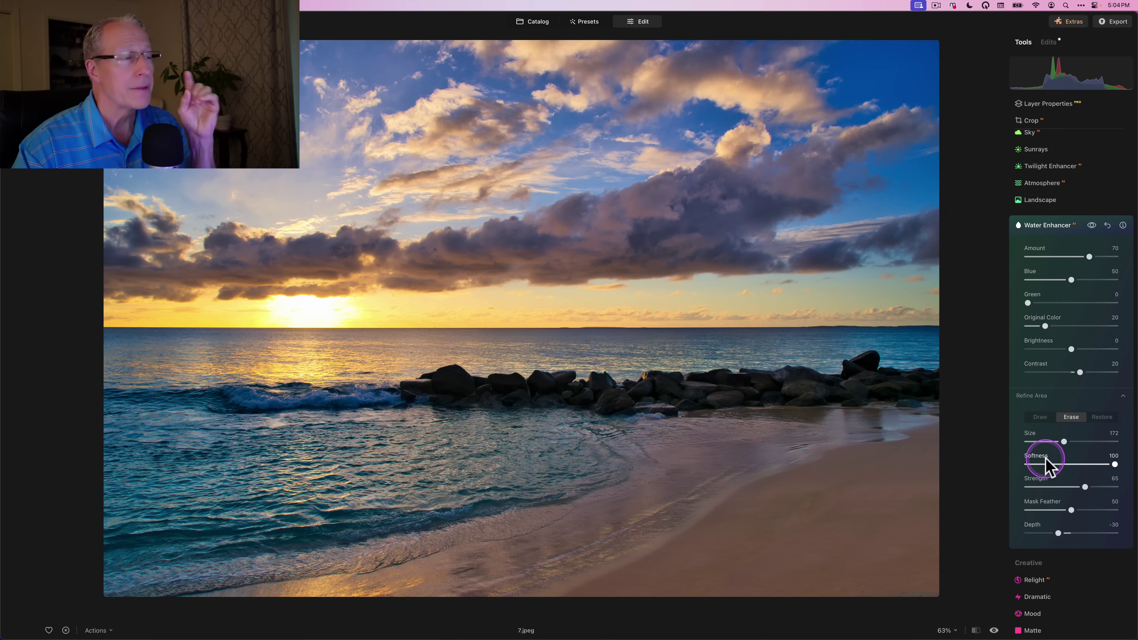
pyautogui.click(1041, 487)
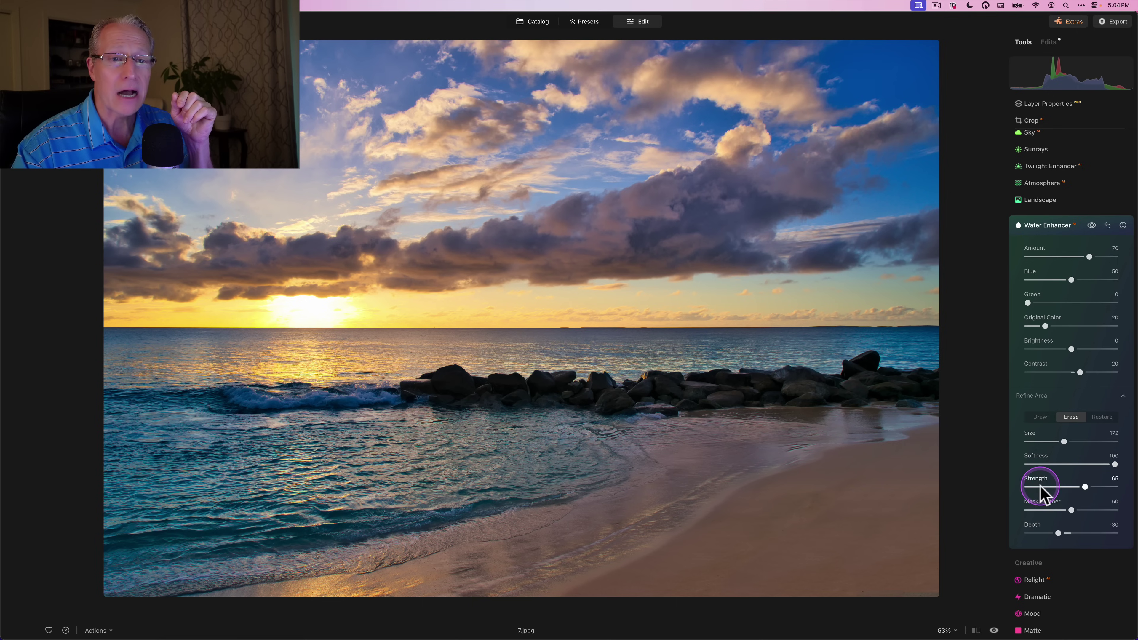
pyautogui.moveTo(1041, 487); pyautogui.dragTo(1094, 487)
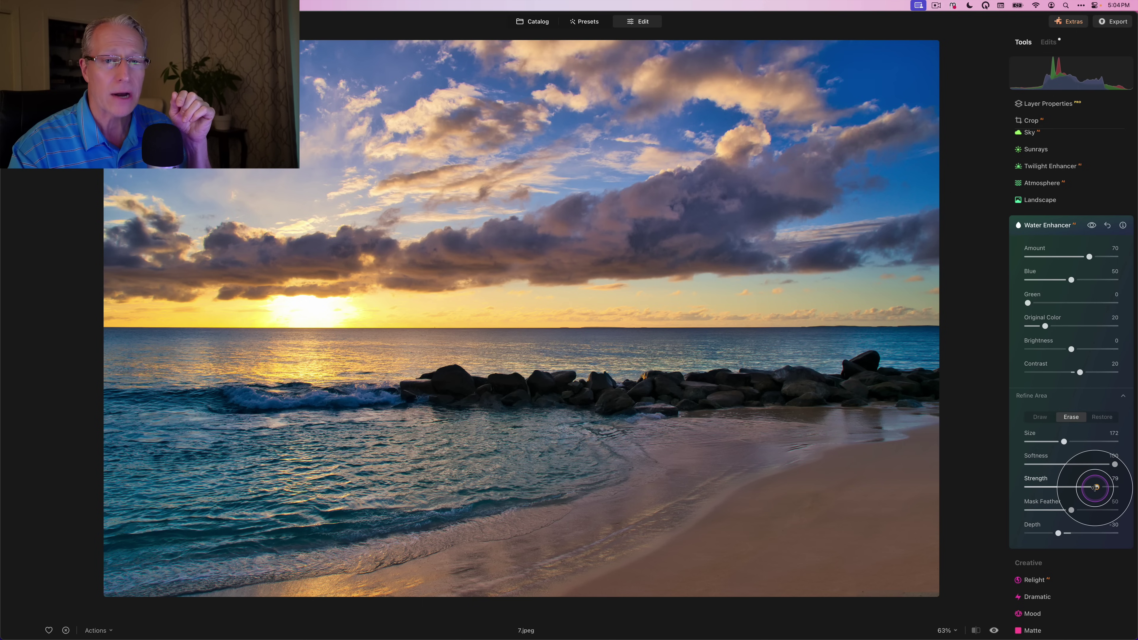
pyautogui.click(1017, 487)
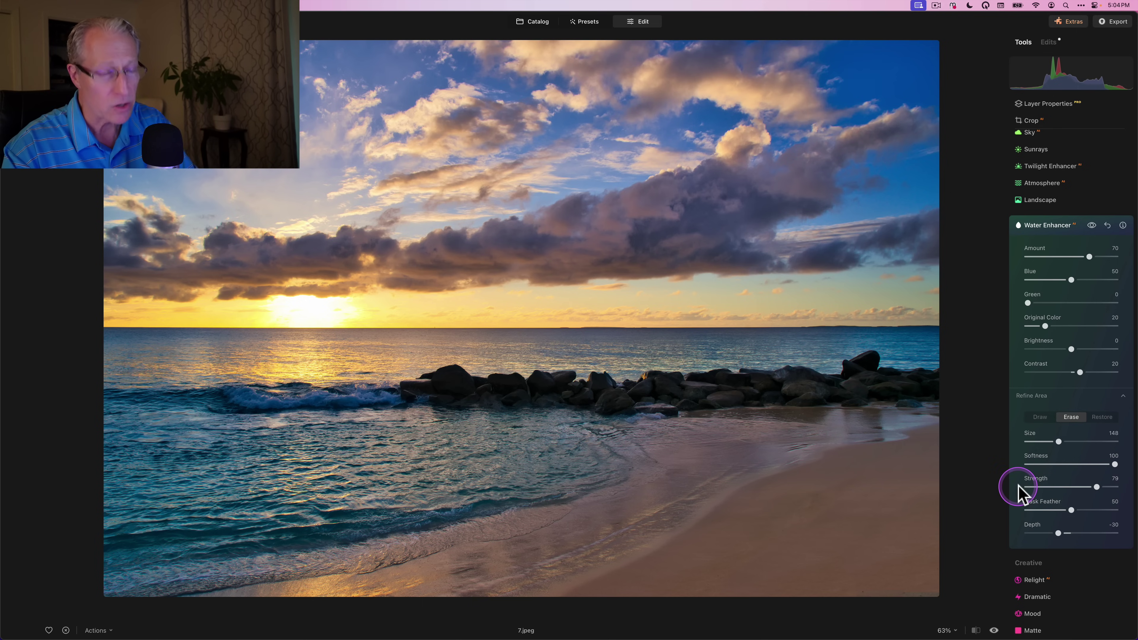
pyautogui.press('[')
pyautogui.press('[')
pyautogui.press('[')
pyautogui.moveTo(825, 475)
pyautogui.mouseDown()
pyautogui.moveTo(591, 412)
pyautogui.moveTo(440, 404)
pyautogui.mouseUp()
pyautogui.press('[')
# Erase the remaining mask across the breaking wave with the size-52 brush.
pyautogui.click(988, 390)
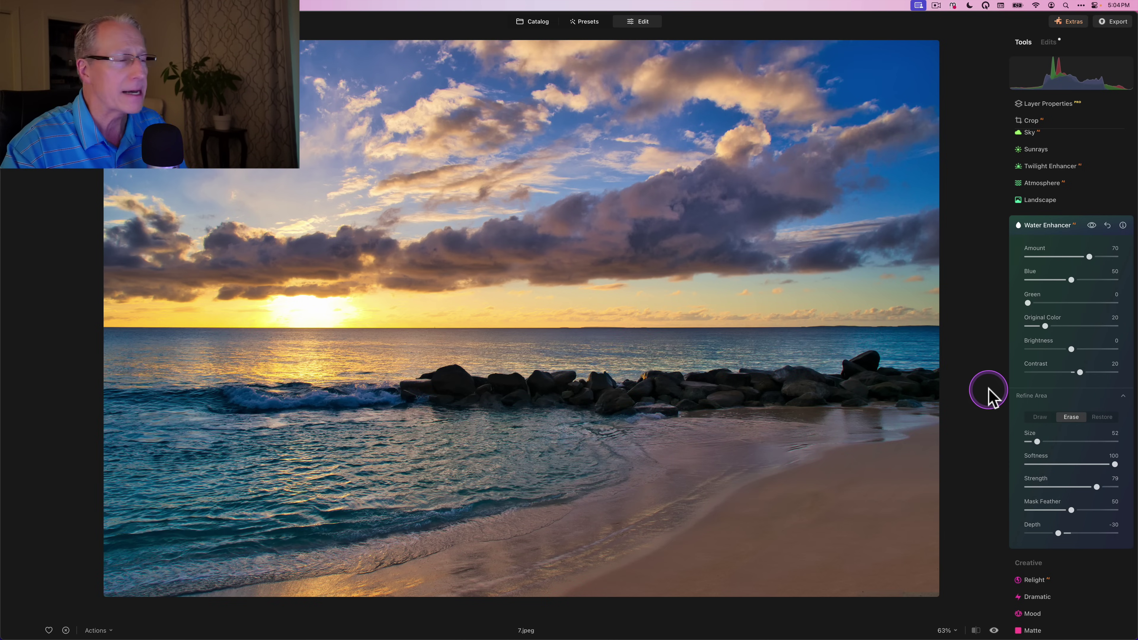
pyautogui.moveTo(380, 348)
pyautogui.mouseDown()
pyautogui.moveTo(280, 424)
pyautogui.moveTo(231, 399)
pyautogui.moveTo(516, 381)
pyautogui.moveTo(855, 388)
pyautogui.moveTo(966, 377)
pyautogui.mouseUp()
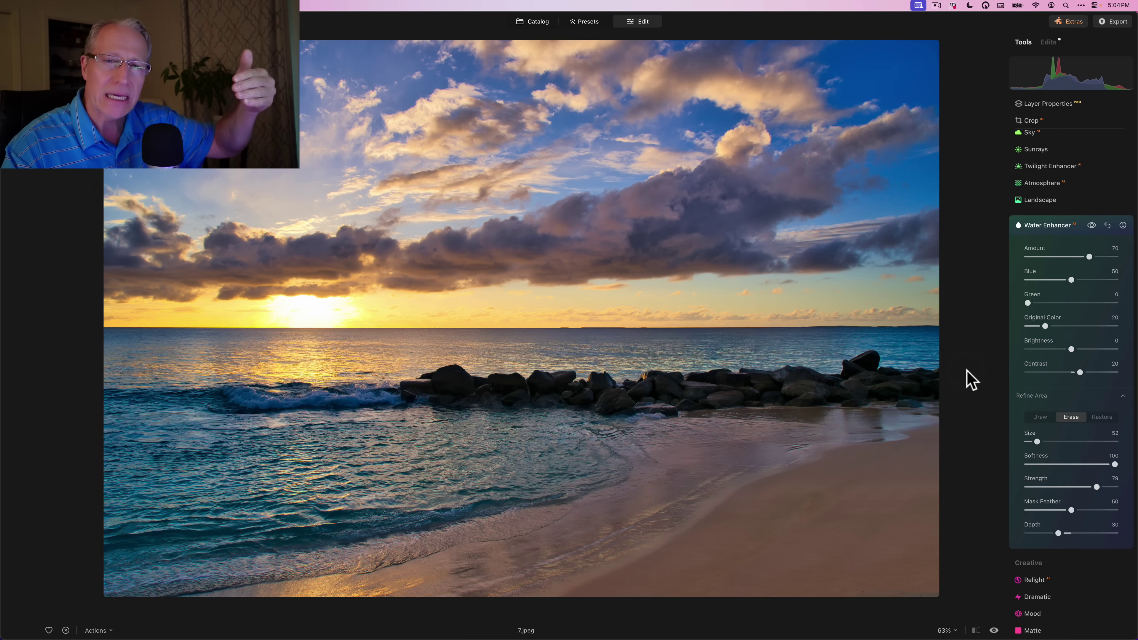
pyautogui.moveTo(473, 437)
pyautogui.mouseDown()
pyautogui.moveTo(307, 400)
pyautogui.moveTo(405, 393)
pyautogui.moveTo(324, 389)
pyautogui.moveTo(292, 403)
pyautogui.moveTo(228, 391)
pyautogui.moveTo(405, 389)
pyautogui.mouseUp()
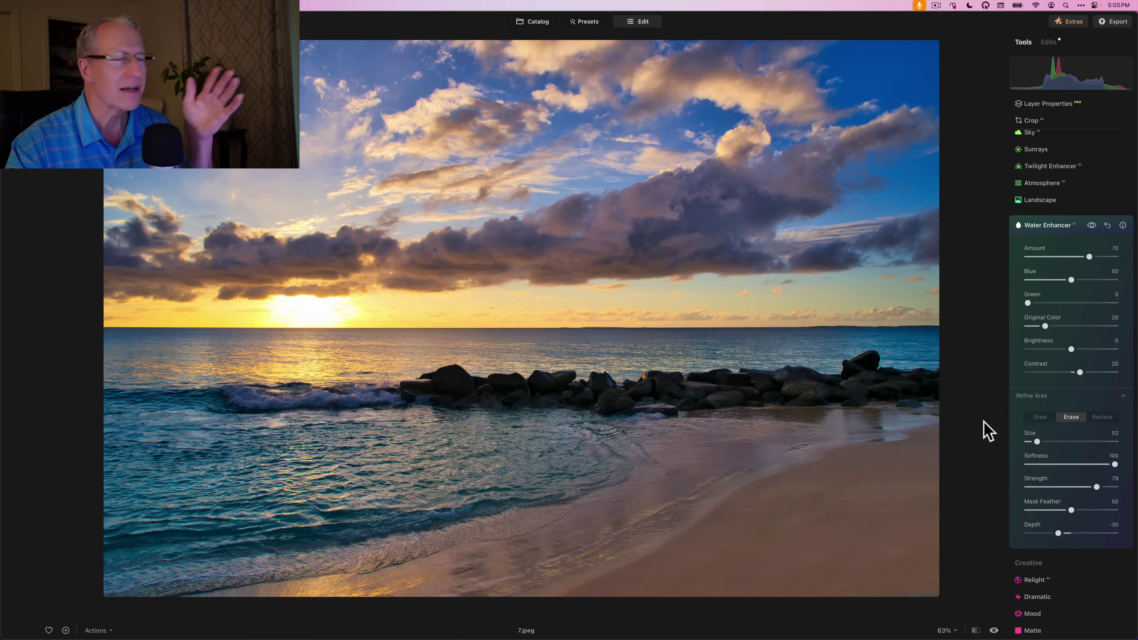
pyautogui.click(1095, 487)
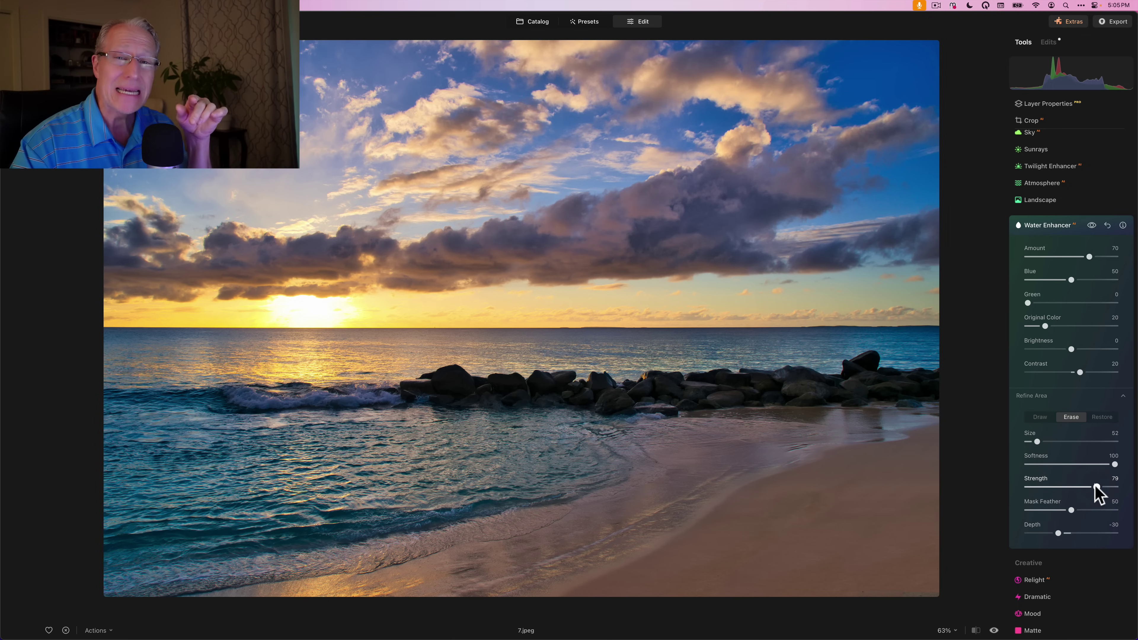
pyautogui.click(1038, 301)
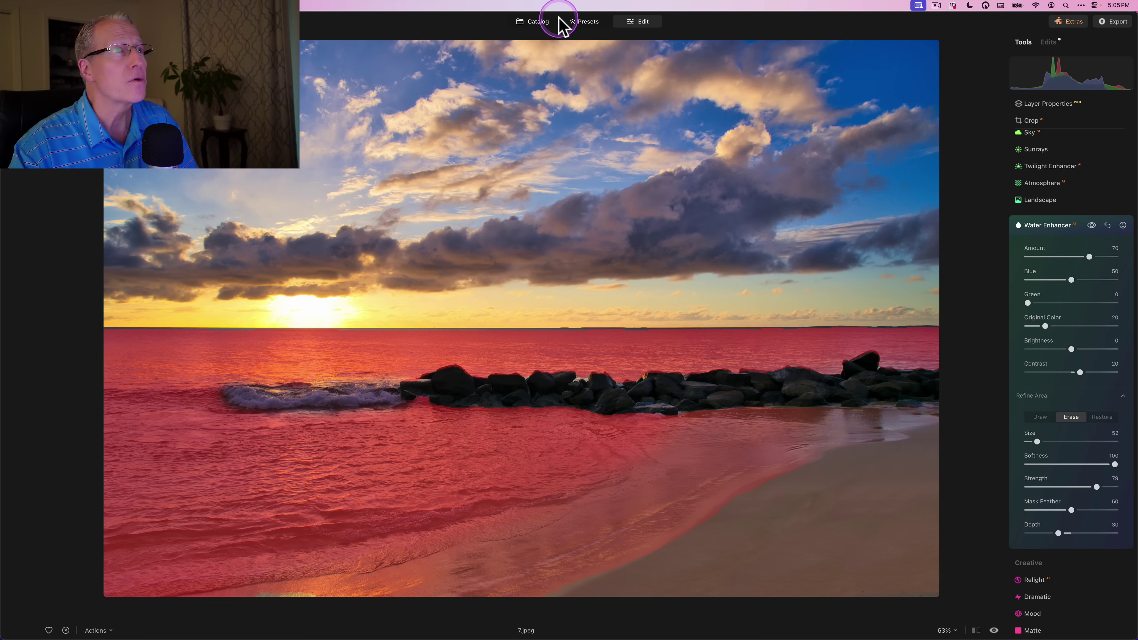
pyautogui.click(542, 23)
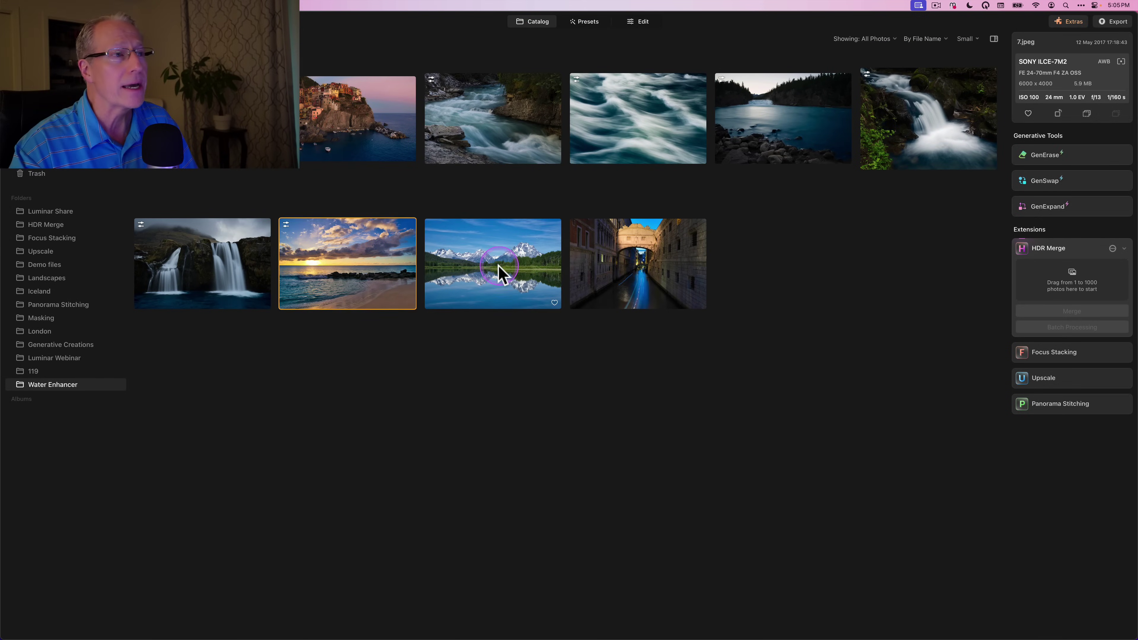
pyautogui.click(497, 265)
pyautogui.doubleClick(497, 264)
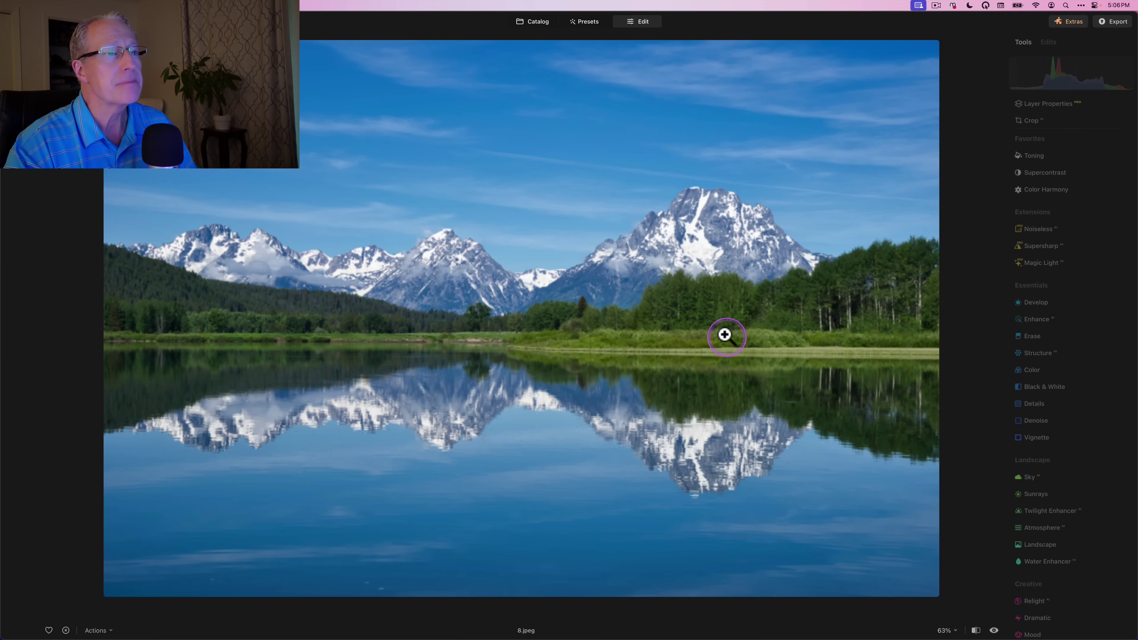
pyautogui.scroll(-5, 1033, 398)
pyautogui.click(1039, 382)
pyautogui.moveTo(1080, 309); pyautogui.dragTo(1101, 309)
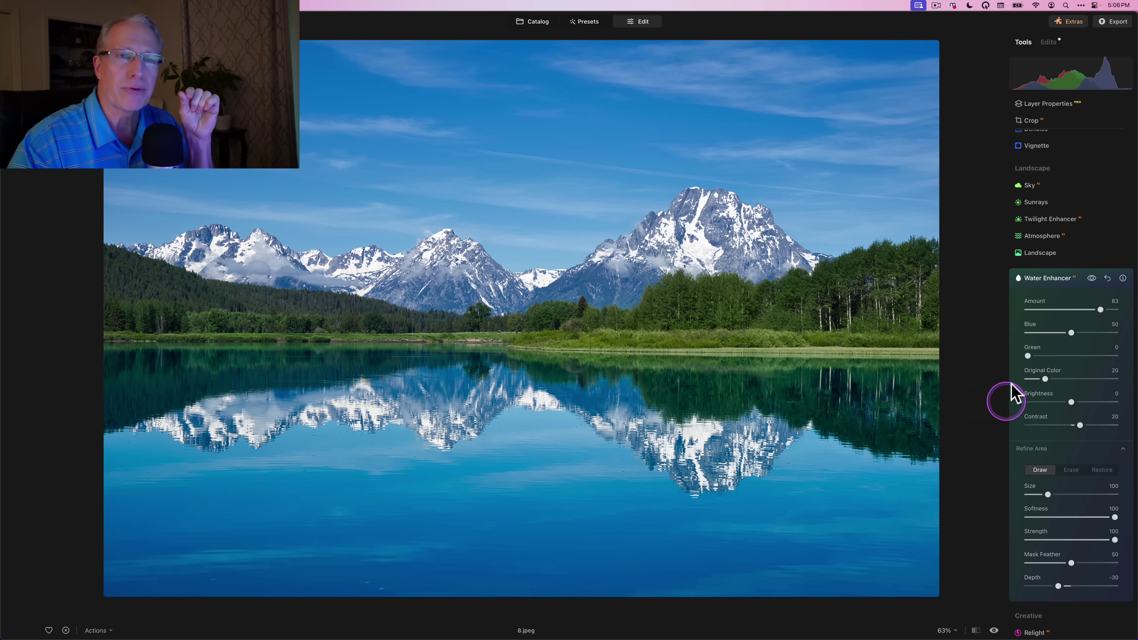
pyautogui.click(1092, 278)
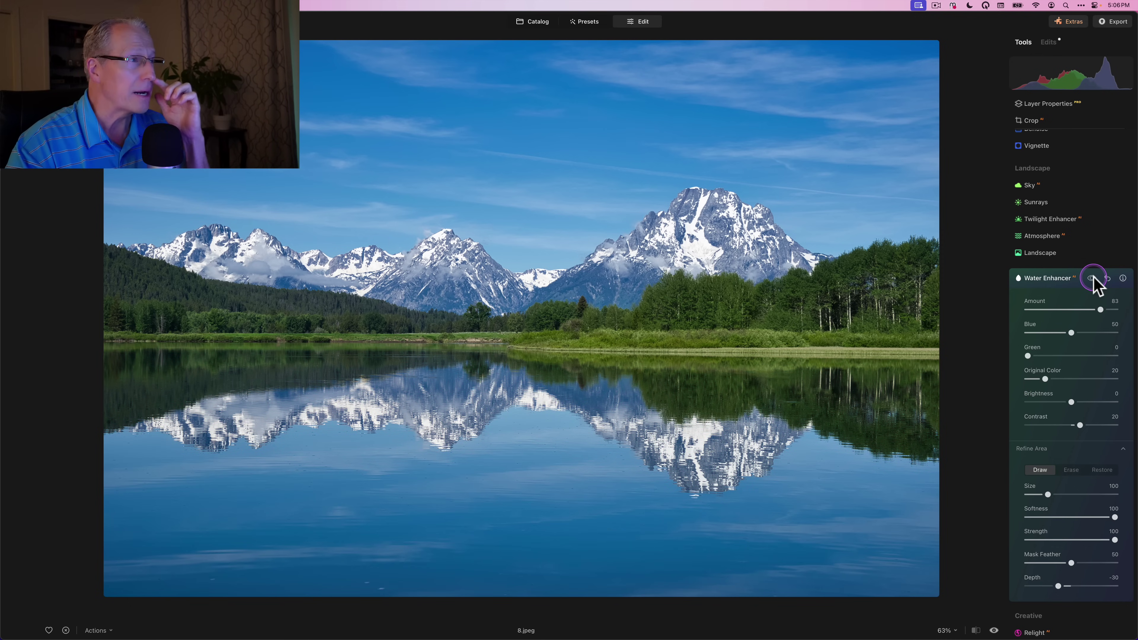
pyautogui.click(1092, 278)
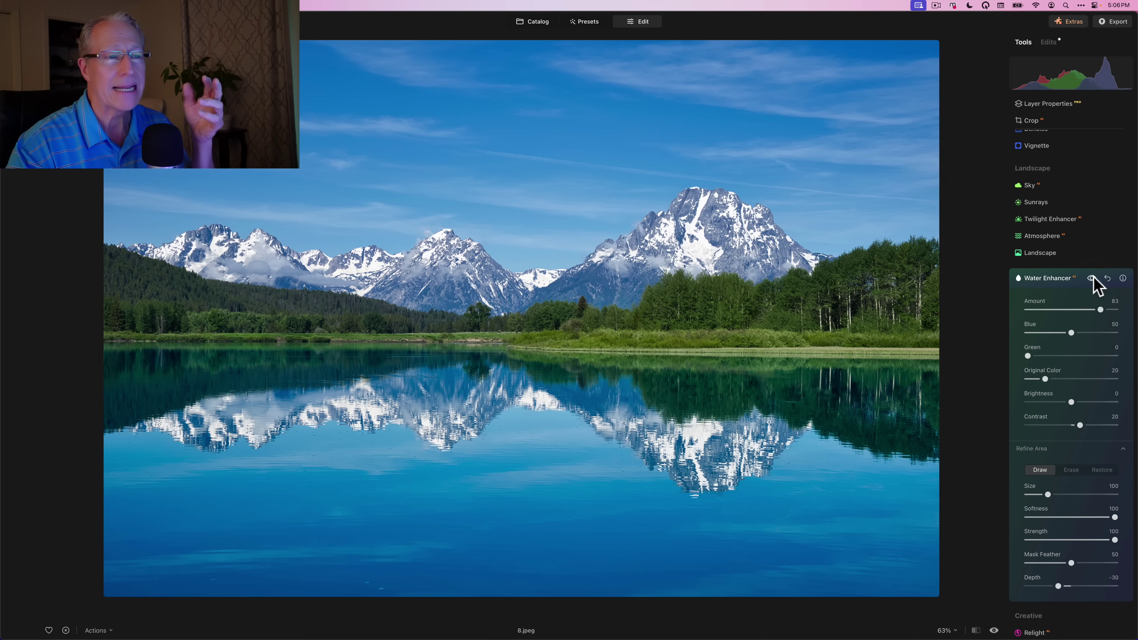
pyautogui.click(1093, 279)
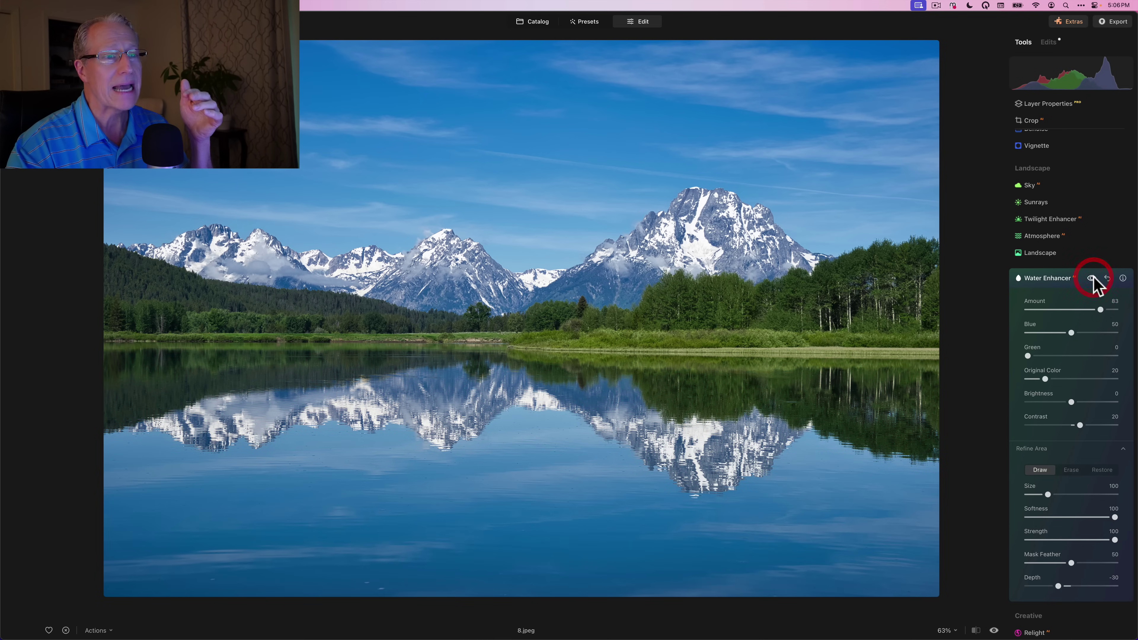
pyautogui.click(1093, 278)
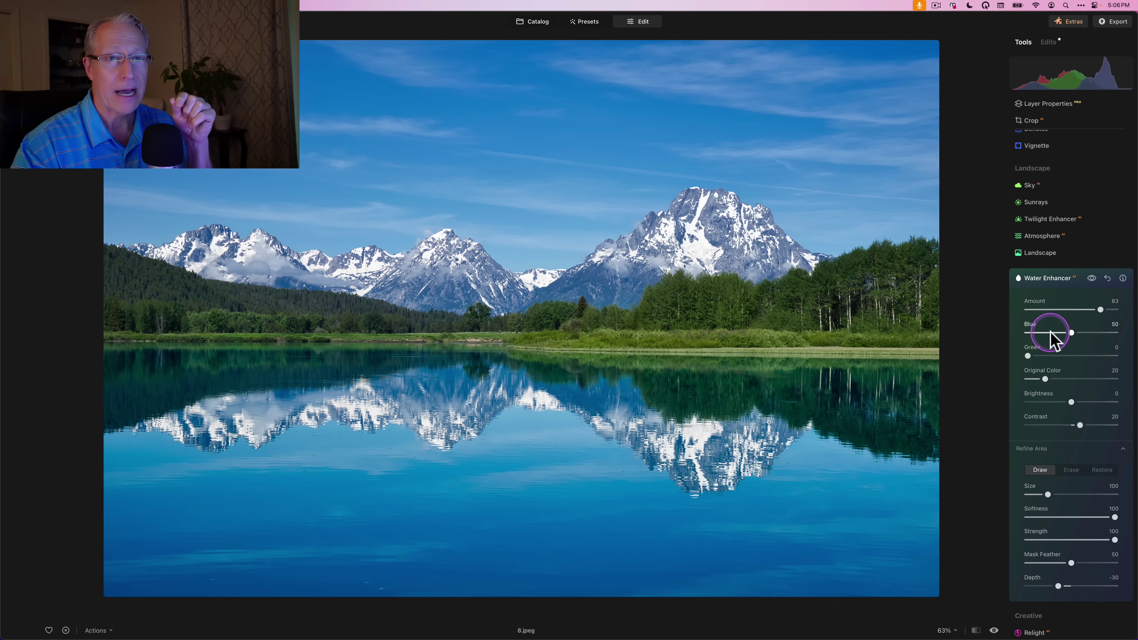
# Lower Water Enhancer Blue to 20 and raise Green to 53, then check the lake's water mask.
pyautogui.moveTo(1050, 333); pyautogui.dragTo(1045, 333)
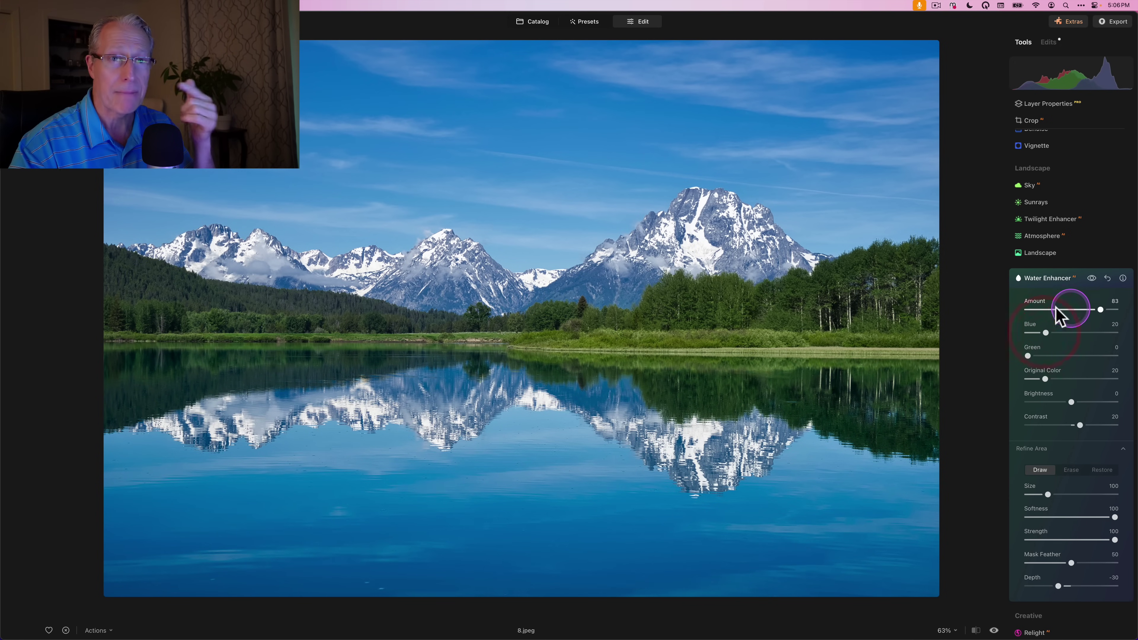
pyautogui.moveTo(1028, 355); pyautogui.dragTo(1074, 357)
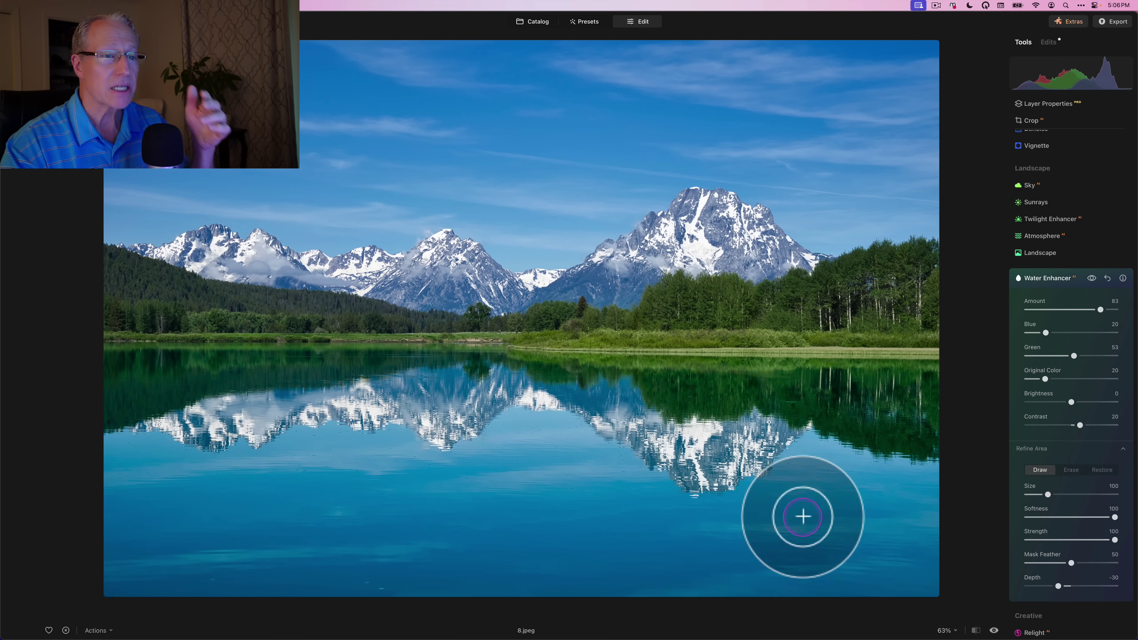
pyautogui.click(802, 516)
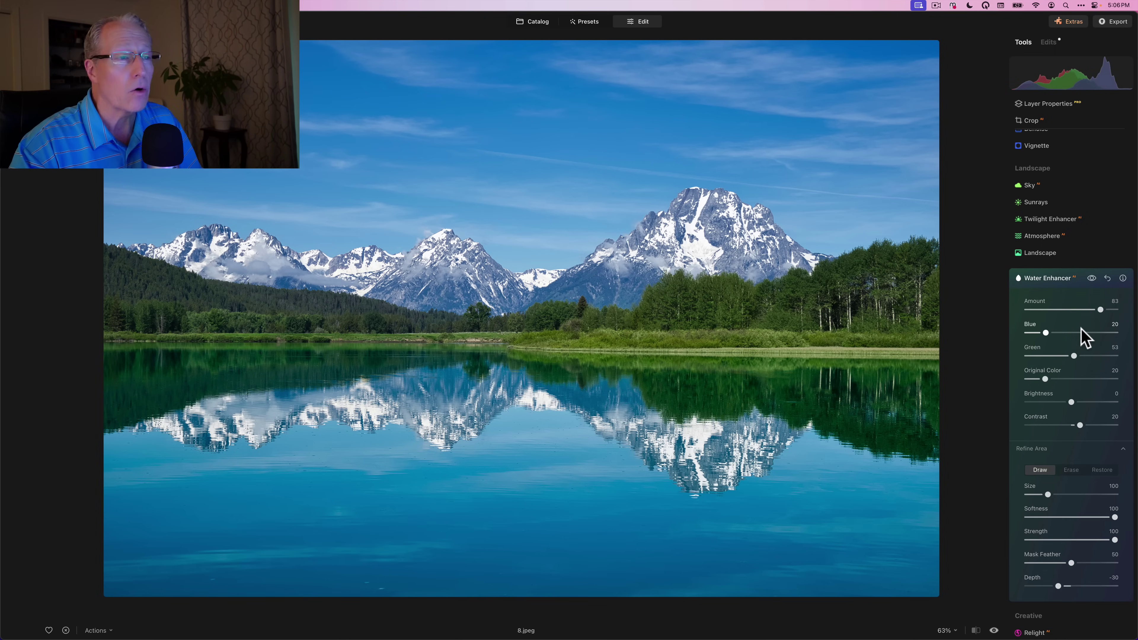
pyautogui.click(1029, 332)
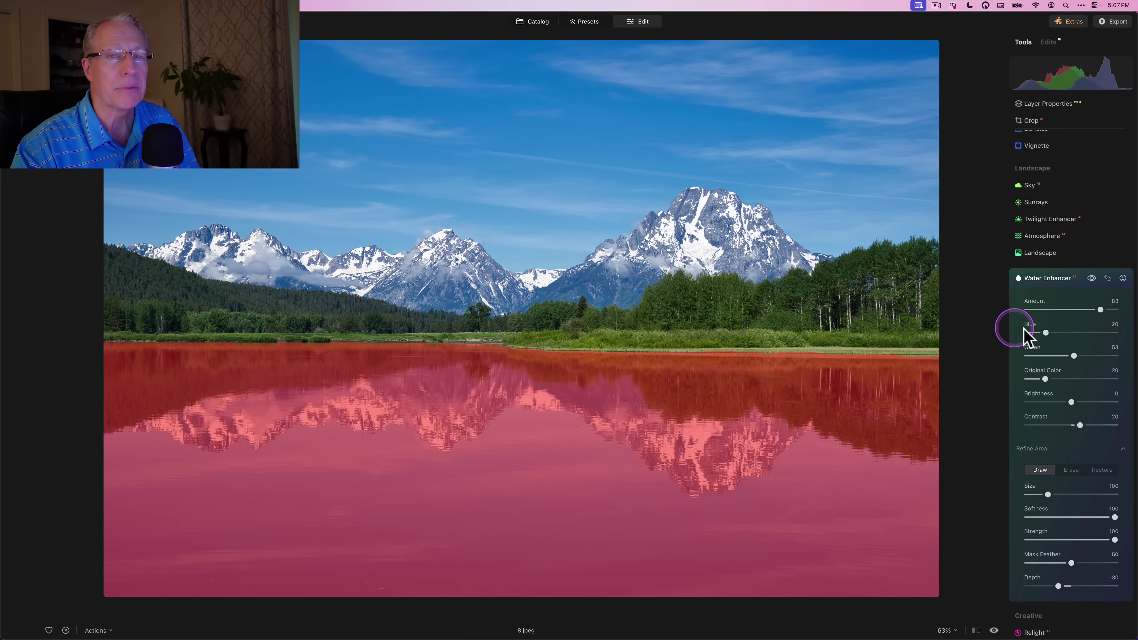
pyautogui.click(1078, 331)
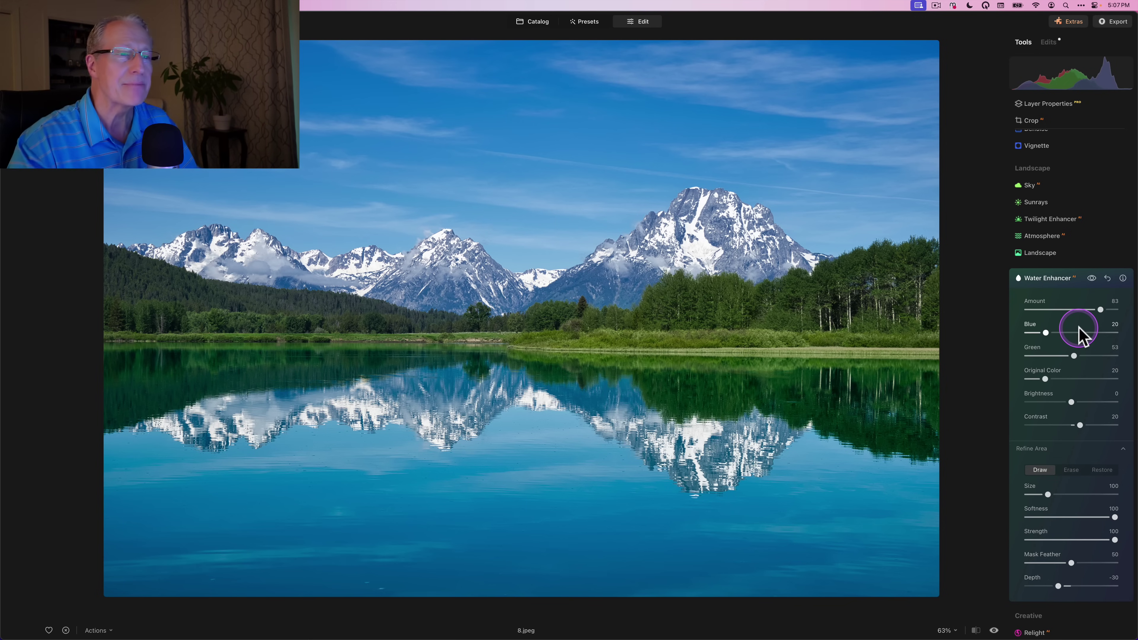
pyautogui.scroll(-3, 1080, 332)
pyautogui.scroll(3, 1079, 332)
pyautogui.click(1068, 249)
pyautogui.scroll(5, 1057, 260)
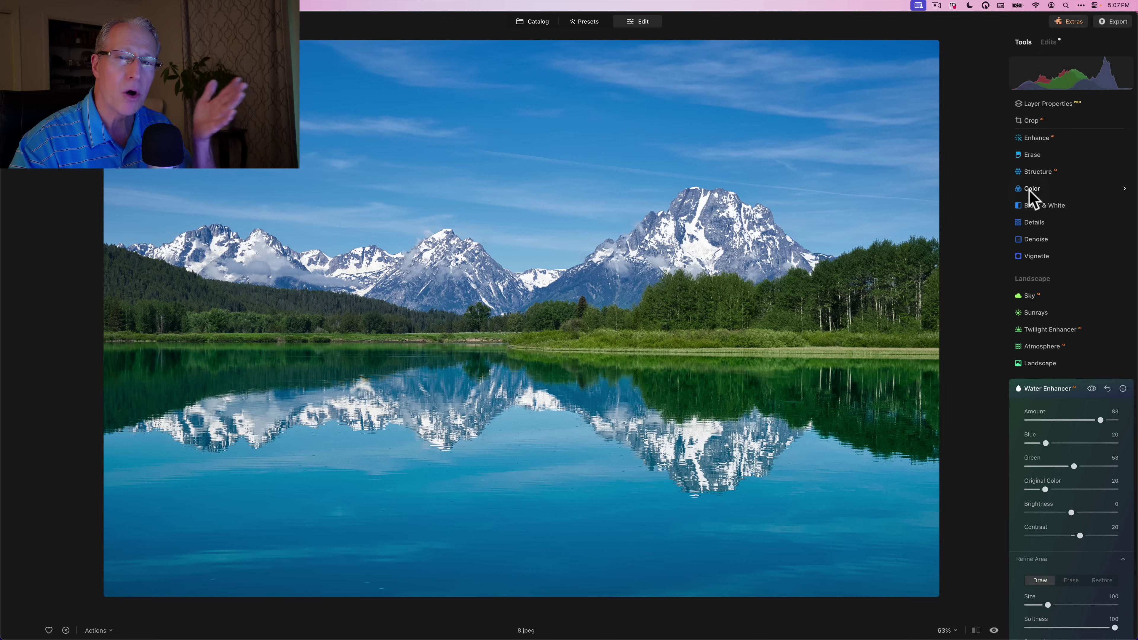
# Brush-mask the Color tool over the trees and shoreline with an enlarged brush.
pyautogui.click(1030, 190)
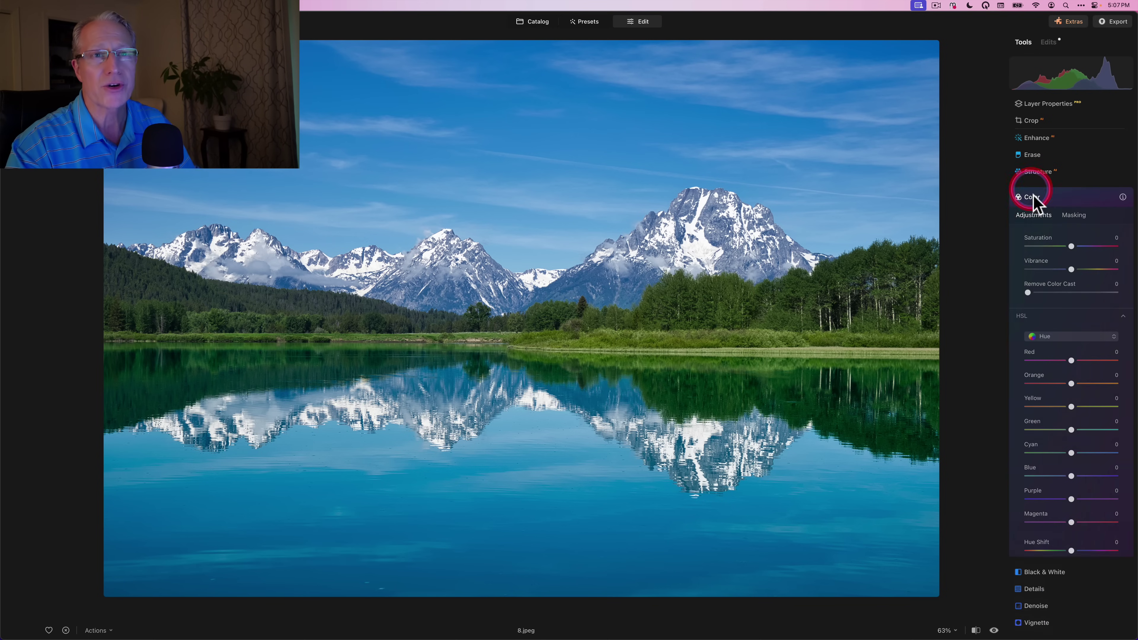
pyautogui.click(1071, 294)
pyautogui.click(1075, 216)
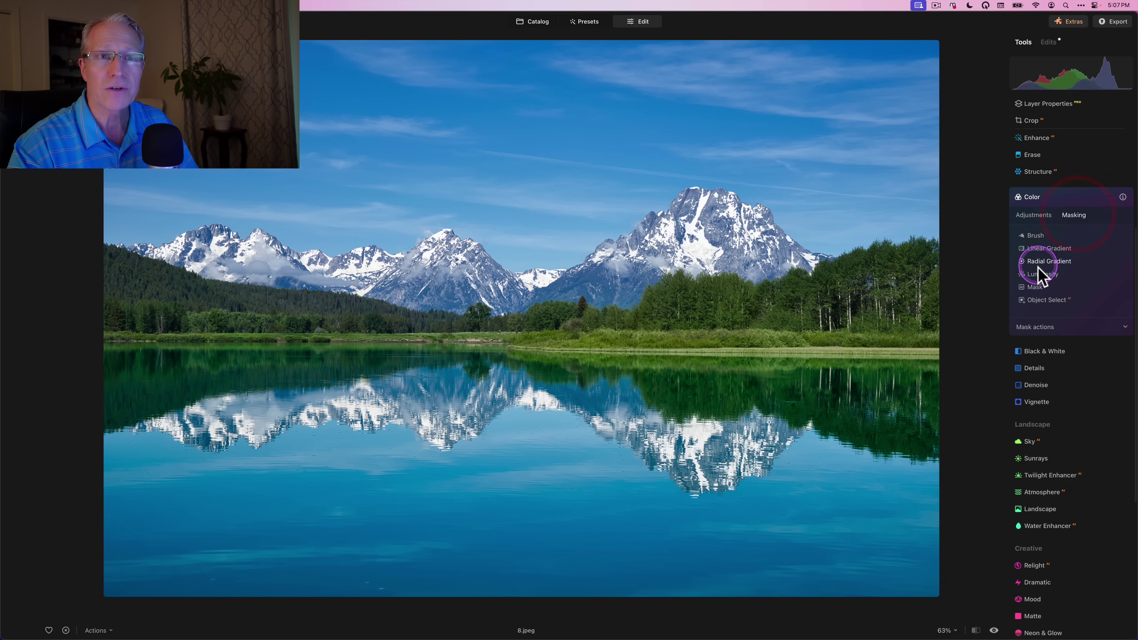
pyautogui.click(1035, 236)
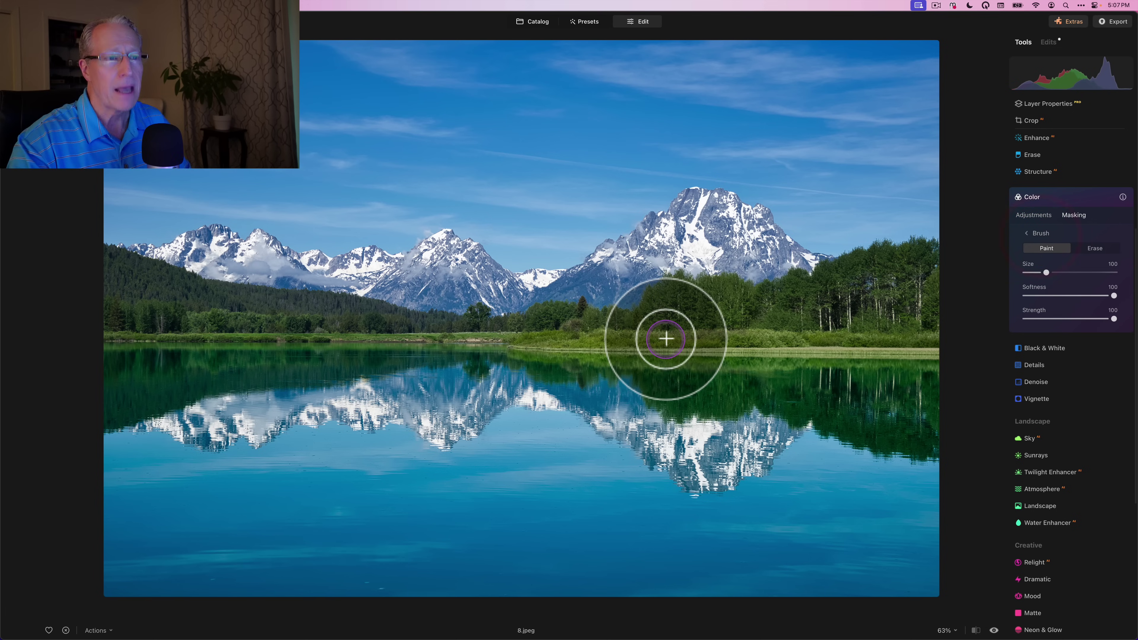
pyautogui.press(']')
pyautogui.press(']')
pyautogui.press(']')
pyautogui.press(']')
pyautogui.press(']')
pyautogui.moveTo(660, 318)
pyautogui.mouseDown()
pyautogui.moveTo(680, 304)
pyautogui.moveTo(720, 309)
pyautogui.moveTo(847, 290)
pyautogui.moveTo(891, 263)
pyautogui.moveTo(945, 264)
pyautogui.moveTo(949, 312)
pyautogui.moveTo(768, 317)
pyautogui.moveTo(904, 352)
pyautogui.moveTo(823, 325)
pyautogui.moveTo(394, 333)
pyautogui.moveTo(324, 309)
pyautogui.moveTo(178, 308)
pyautogui.moveTo(90, 276)
pyautogui.moveTo(393, 339)
pyautogui.mouseUp()
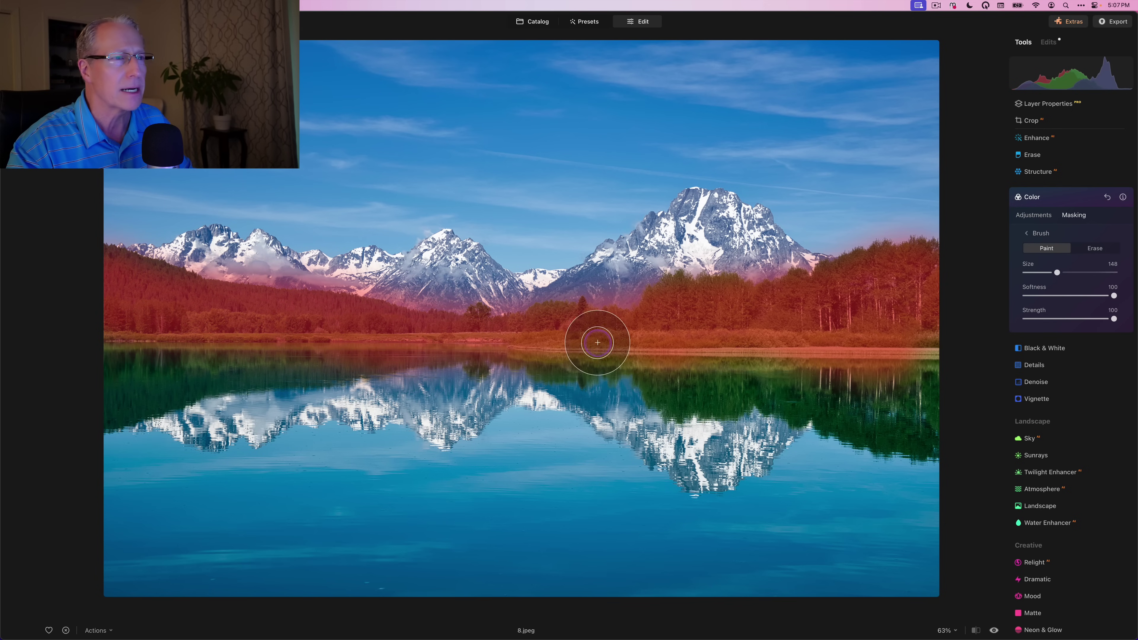
pyautogui.click(1039, 212)
# Set the masked HSL Yellow hue to 67 and compare before and after.
pyautogui.click(1070, 411)
pyautogui.moveTo(1069, 412); pyautogui.dragTo(1101, 407)
pyautogui.click(1091, 197)
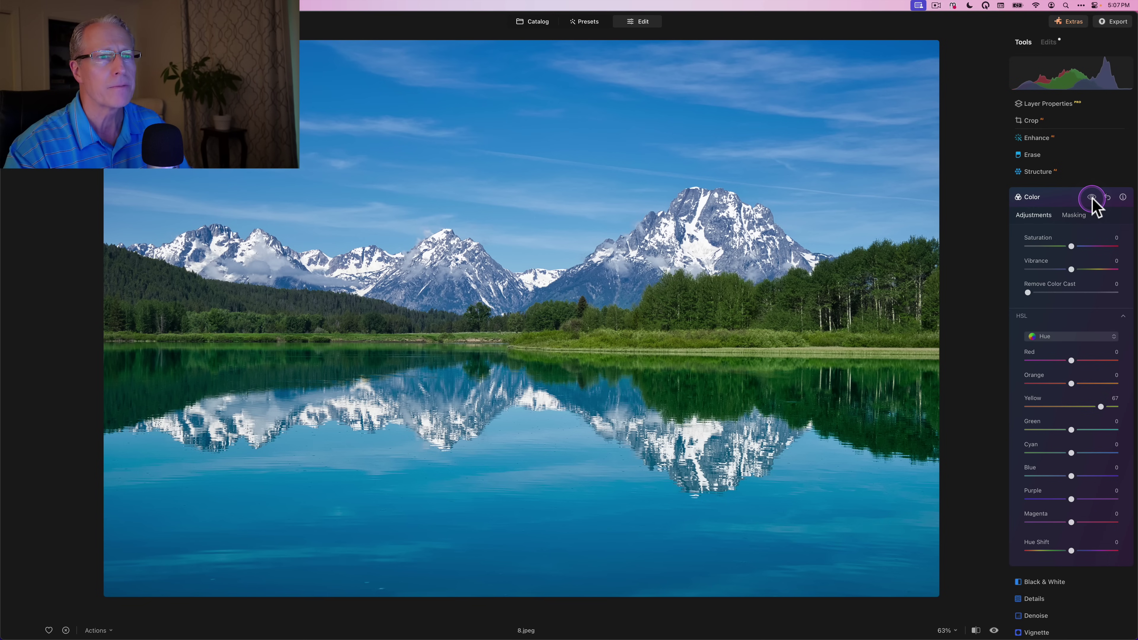
# Drag the masked Color tool's HSL Green hue to 20.
pyautogui.moveTo(1071, 429); pyautogui.dragTo(1081, 430)
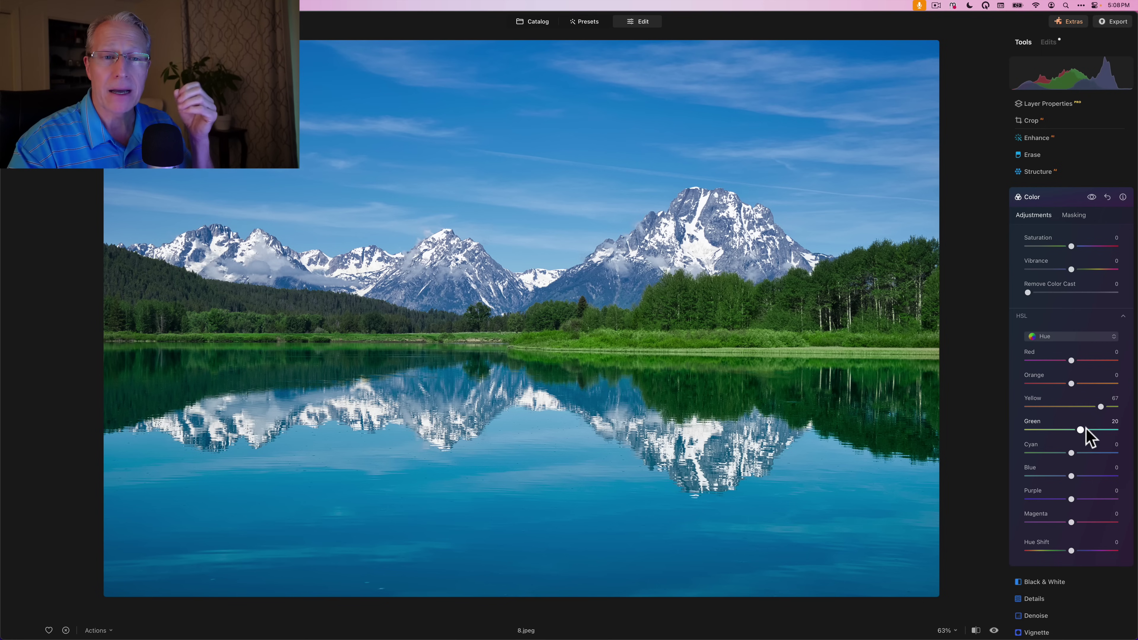
pyautogui.scroll(-3, 1079, 617)
pyautogui.scroll(-2, 1067, 540)
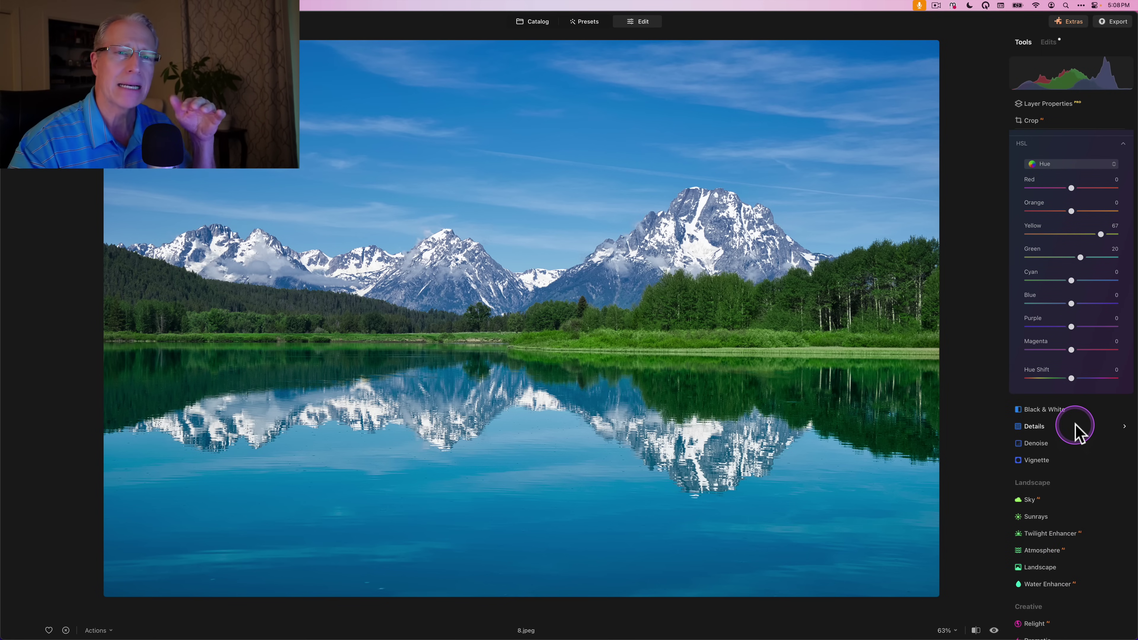
pyautogui.scroll(3, 1084, 231)
pyautogui.click(961, 260)
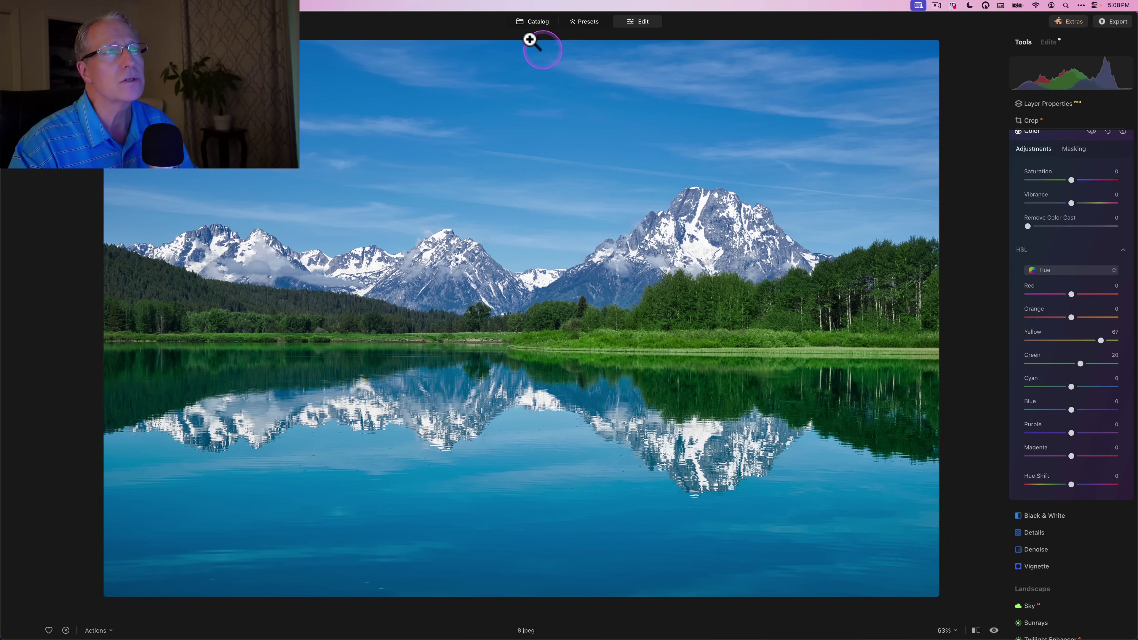
# Open the Venice canal photo 9.jpeg from the Catalog.
pyautogui.click(529, 23)
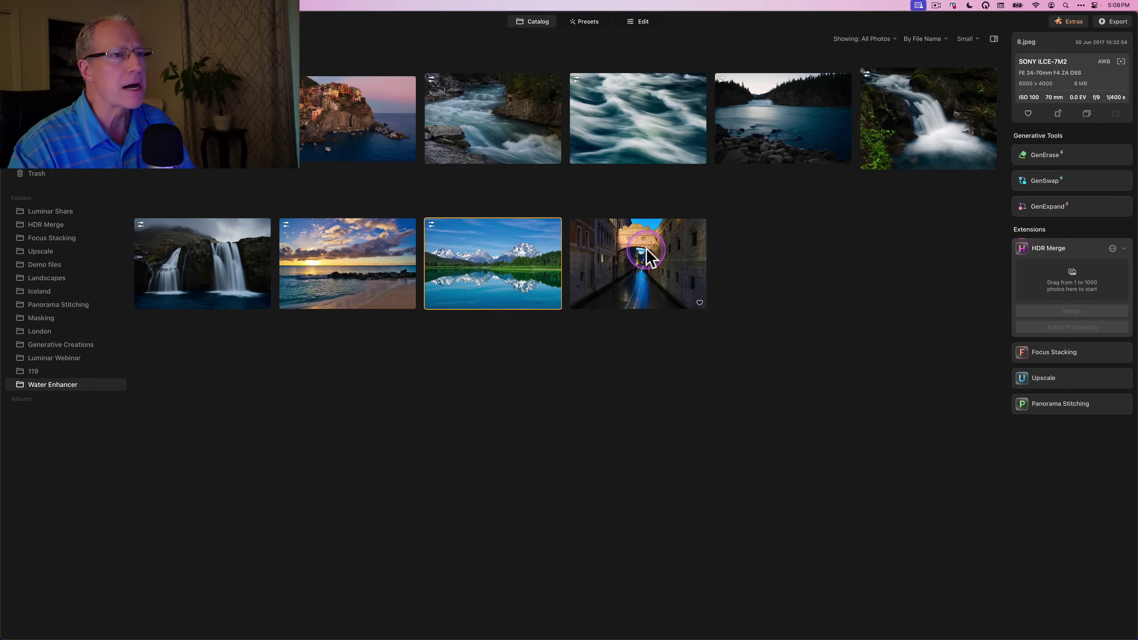
pyautogui.click(646, 254)
pyautogui.doubleClick(646, 254)
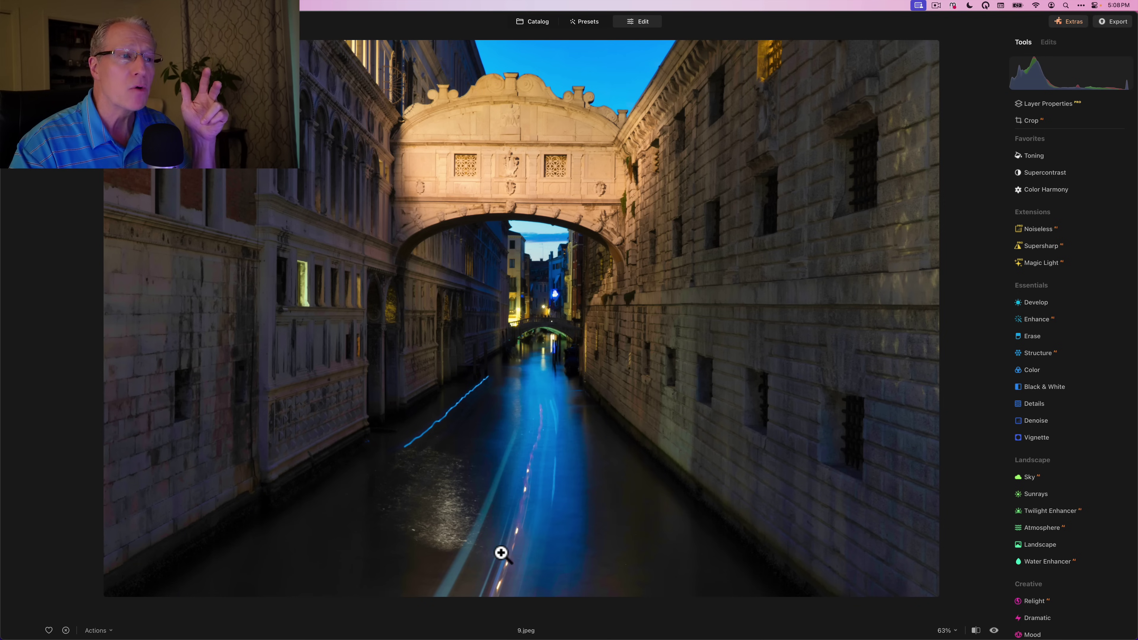
# Apply Water Enhancer to the canal with Amount set to 84.
pyautogui.scroll(-5, 1047, 466)
pyautogui.click(1051, 444)
pyautogui.moveTo(1074, 296); pyautogui.dragTo(1101, 302)
pyautogui.moveTo(554, 414); pyautogui.dragTo(524, 428)
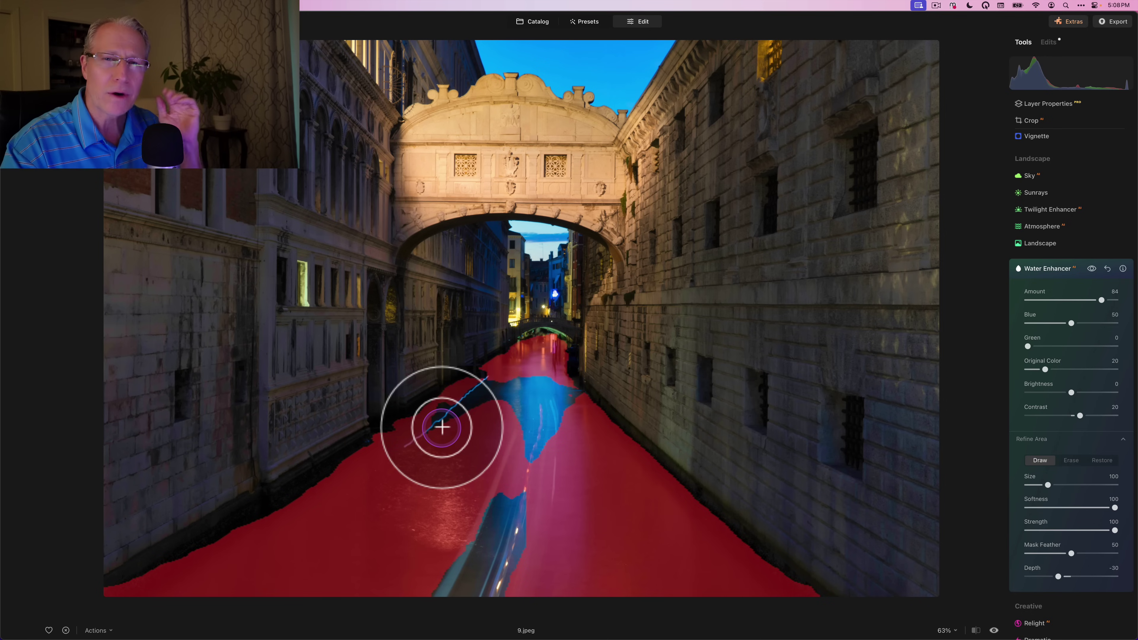
# Paint the dark unmasked patch at the canal's left edge into the water mask, then compare with the effect off.
pyautogui.click(442, 427)
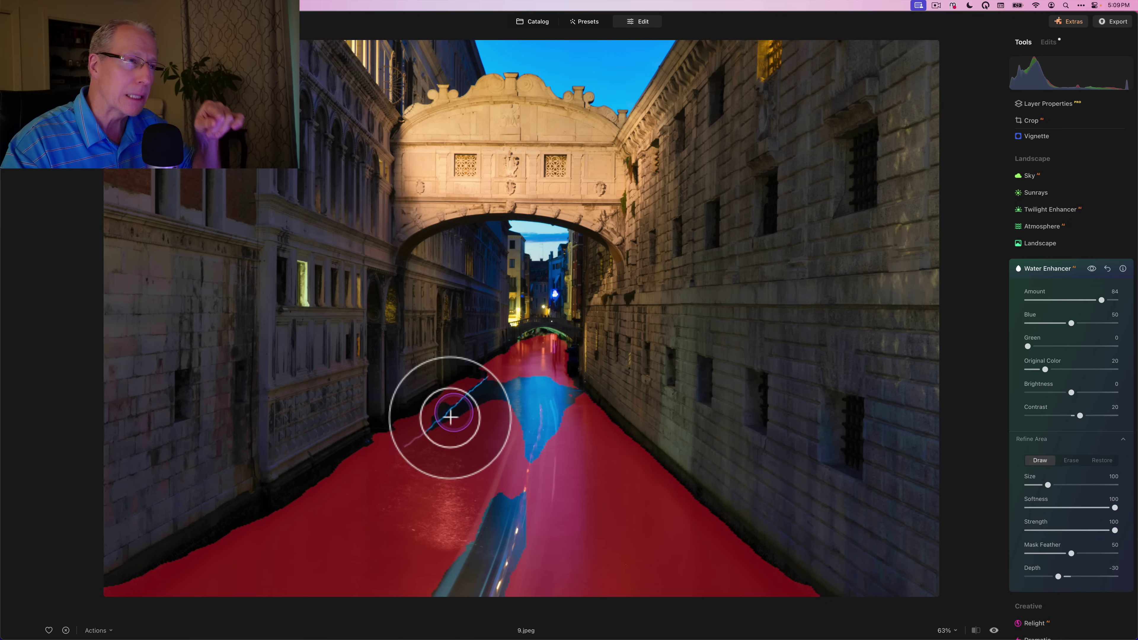
pyautogui.click(491, 393)
pyautogui.moveTo(492, 393); pyautogui.dragTo(537, 422)
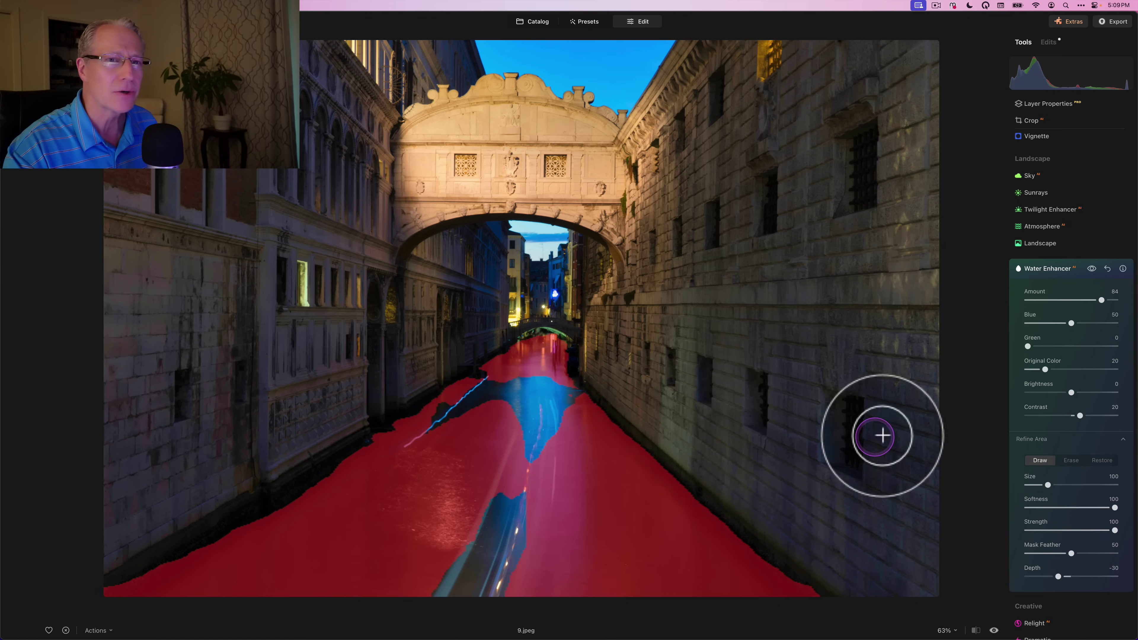
pyautogui.click(1091, 269)
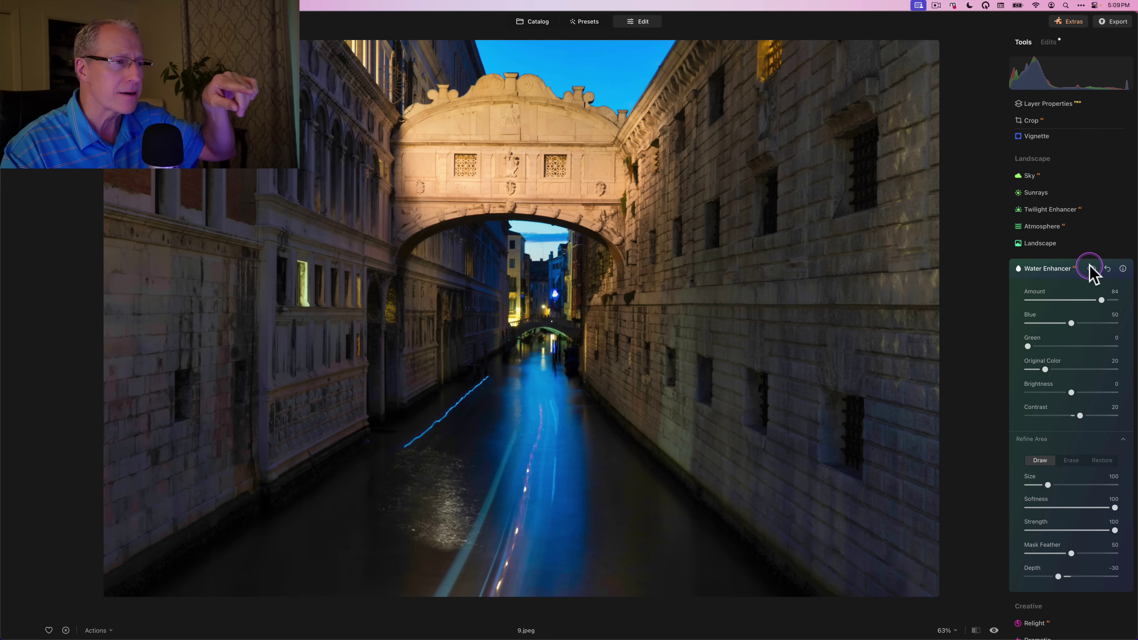
# Re-enable Water Enhancer, paint the dark boat area into the mask, compare, and collapse the settings.
pyautogui.click(1091, 268)
pyautogui.click(1039, 461)
pyautogui.moveTo(495, 537)
pyautogui.mouseDown()
pyautogui.moveTo(520, 495)
pyautogui.moveTo(502, 503)
pyautogui.moveTo(530, 529)
pyautogui.moveTo(485, 569)
pyautogui.moveTo(504, 576)
pyautogui.moveTo(502, 556)
pyautogui.moveTo(433, 620)
pyautogui.moveTo(456, 547)
pyautogui.moveTo(480, 545)
pyautogui.moveTo(475, 585)
pyautogui.moveTo(470, 417)
pyautogui.moveTo(452, 433)
pyautogui.moveTo(572, 384)
pyautogui.moveTo(562, 380)
pyautogui.moveTo(584, 420)
pyautogui.moveTo(608, 430)
pyautogui.mouseUp()
pyautogui.click(1091, 268)
pyautogui.click(1091, 268)
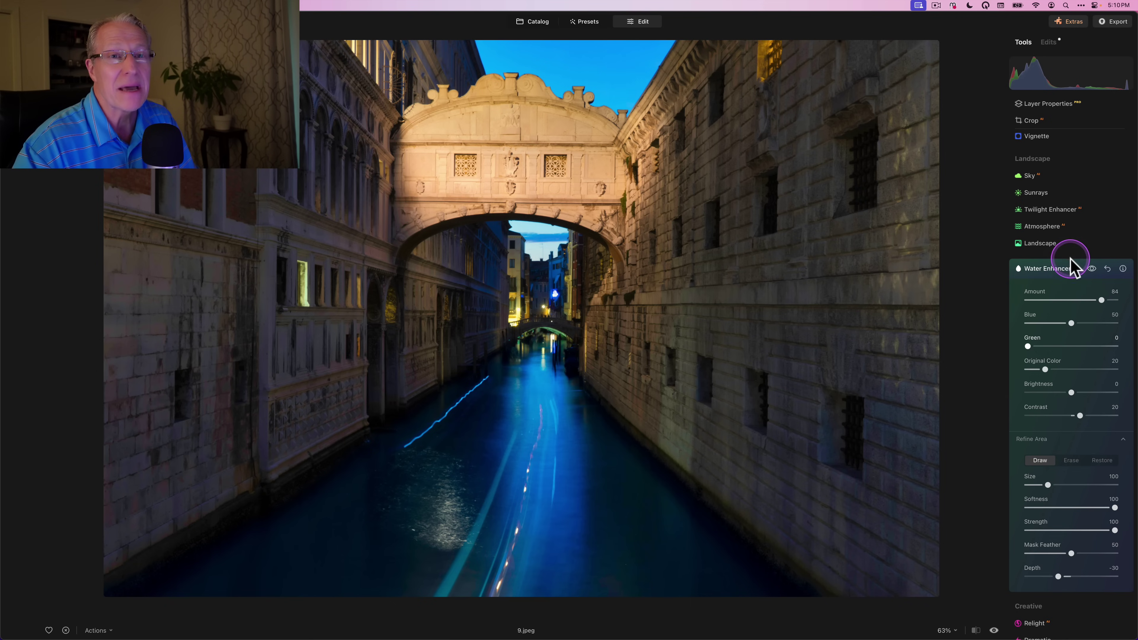
pyautogui.click(1066, 272)
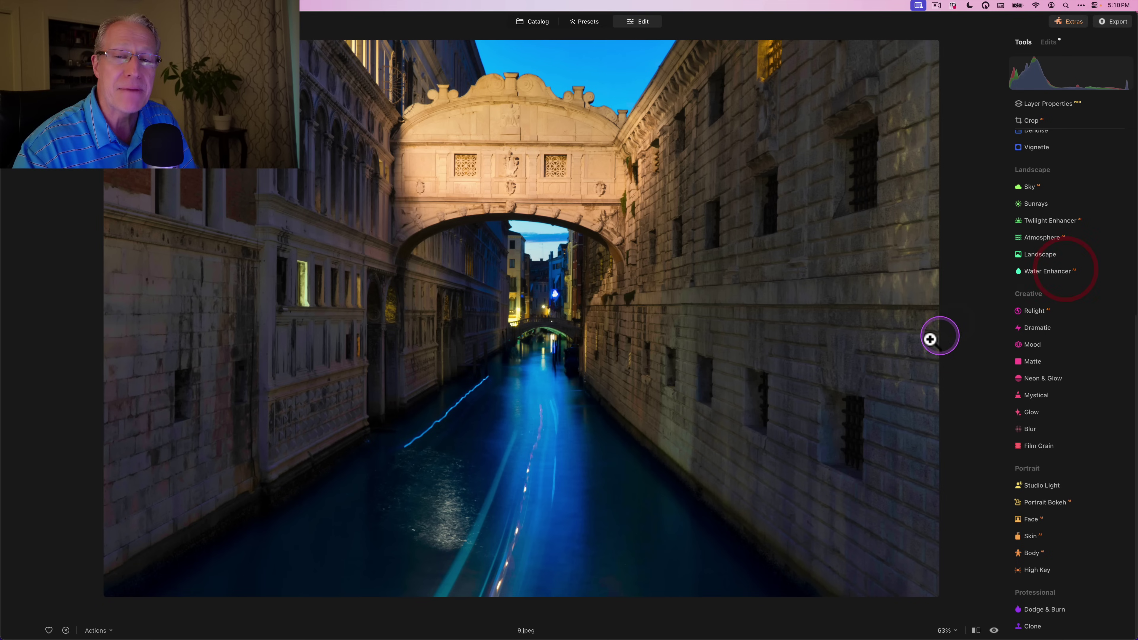